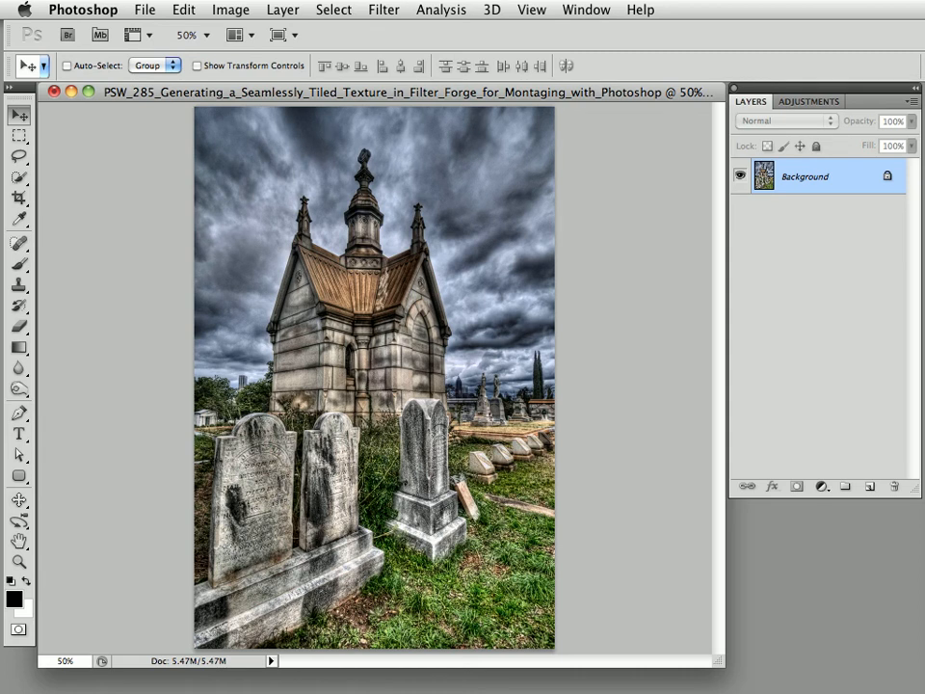
- Switch to Safari and view the download and purchase pages of the Filter Forge website
{"action": "mouse_move", "coordinate": [13, 525]}
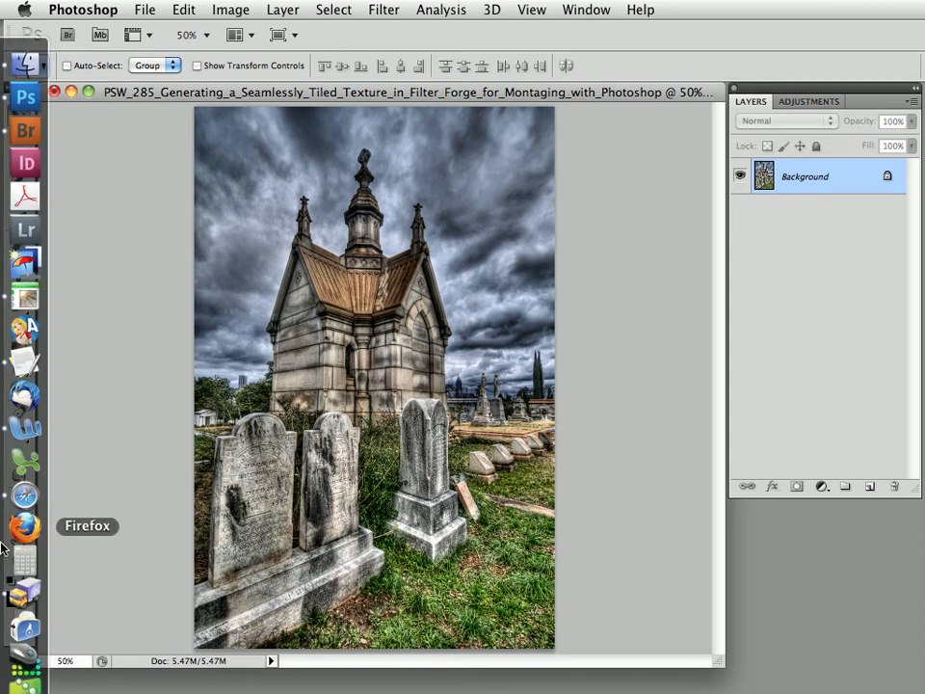
{"action": "left_click", "coordinate": [19, 499]}
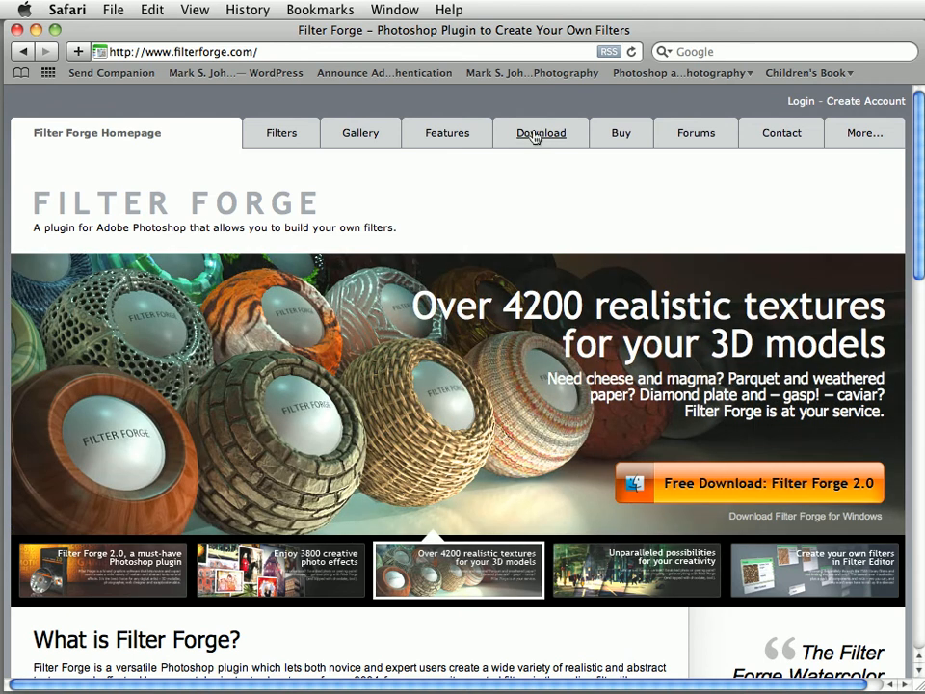
{"action": "left_click", "coordinate": [534, 134]}
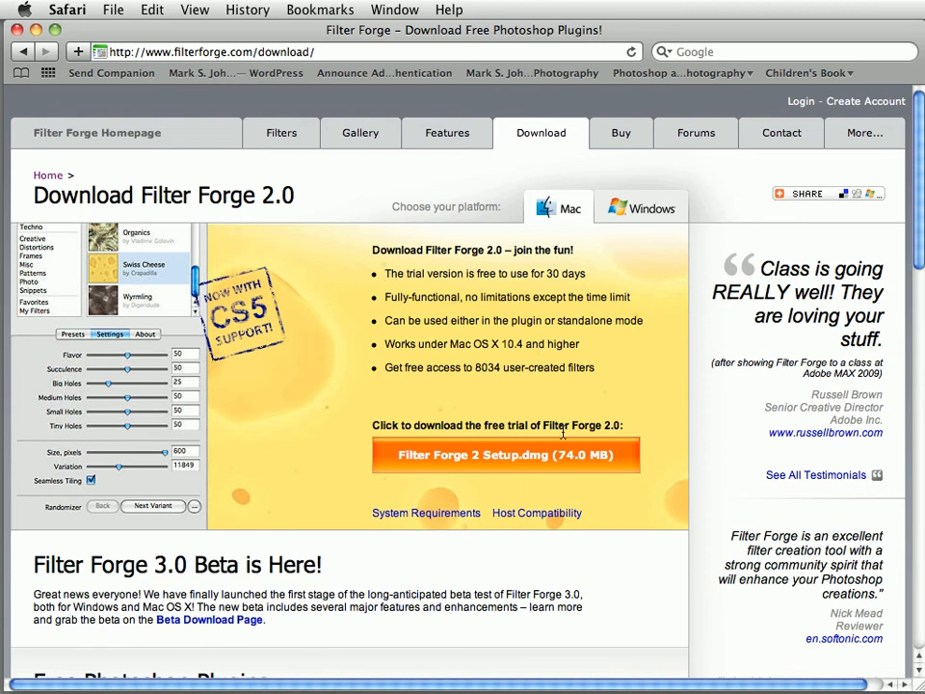
{"action": "left_click", "coordinate": [621, 137]}
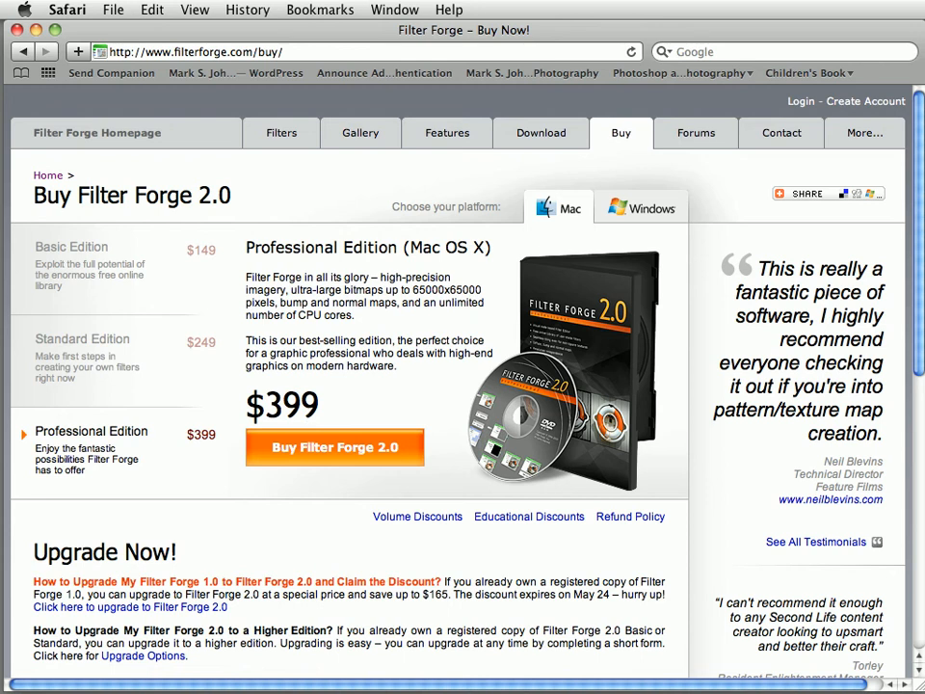
{"action": "left_click", "coordinate": [544, 137]}
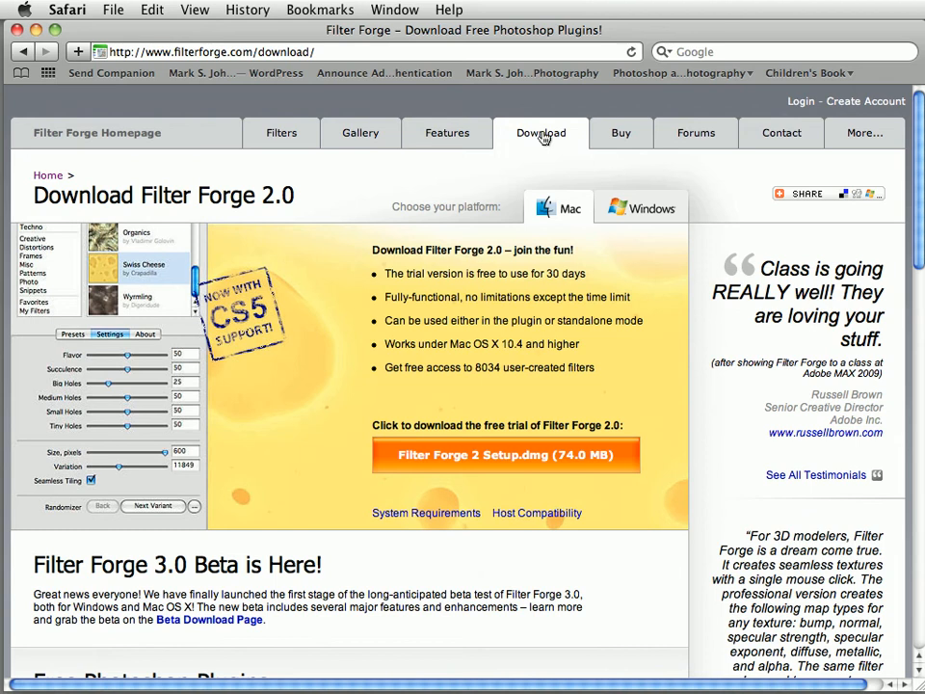
- Open the site's filter library and browse through several sets of the showcased filters
{"action": "left_click", "coordinate": [281, 134]}
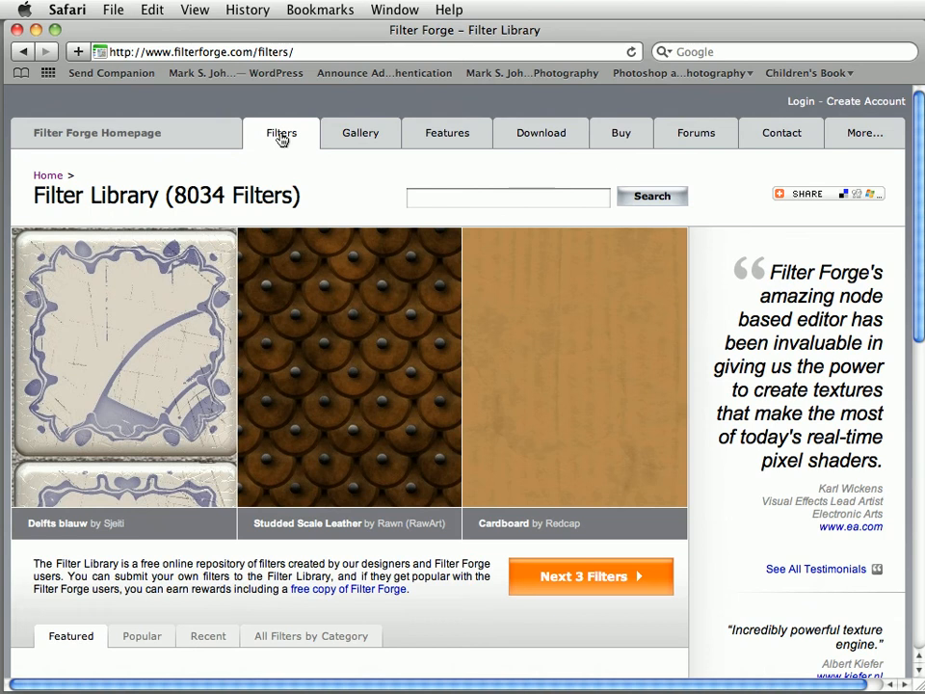
{"action": "left_click", "coordinate": [585, 578]}
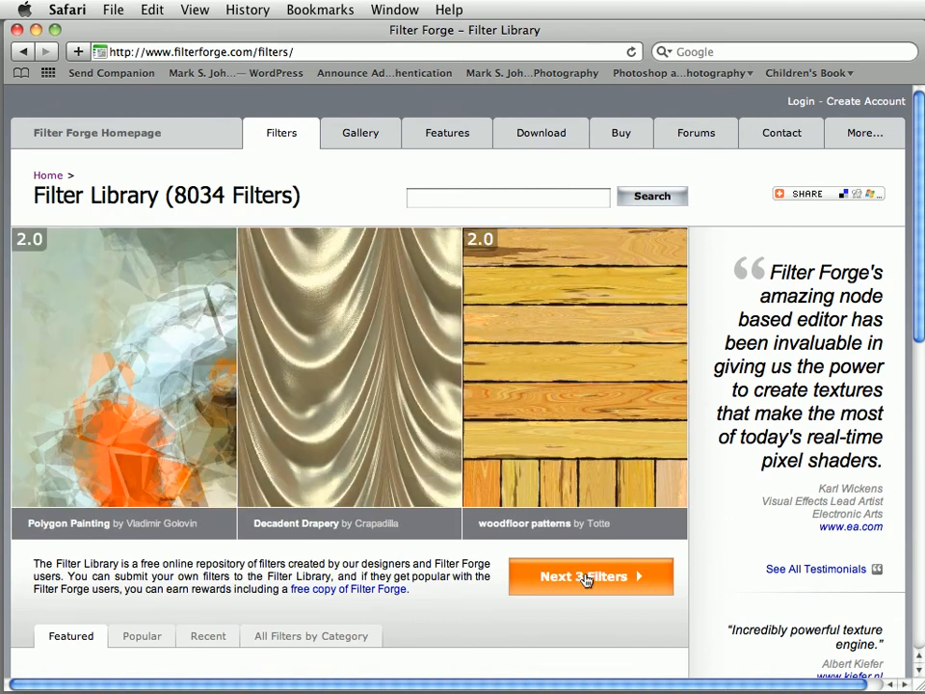
{"action": "left_click", "coordinate": [585, 578]}
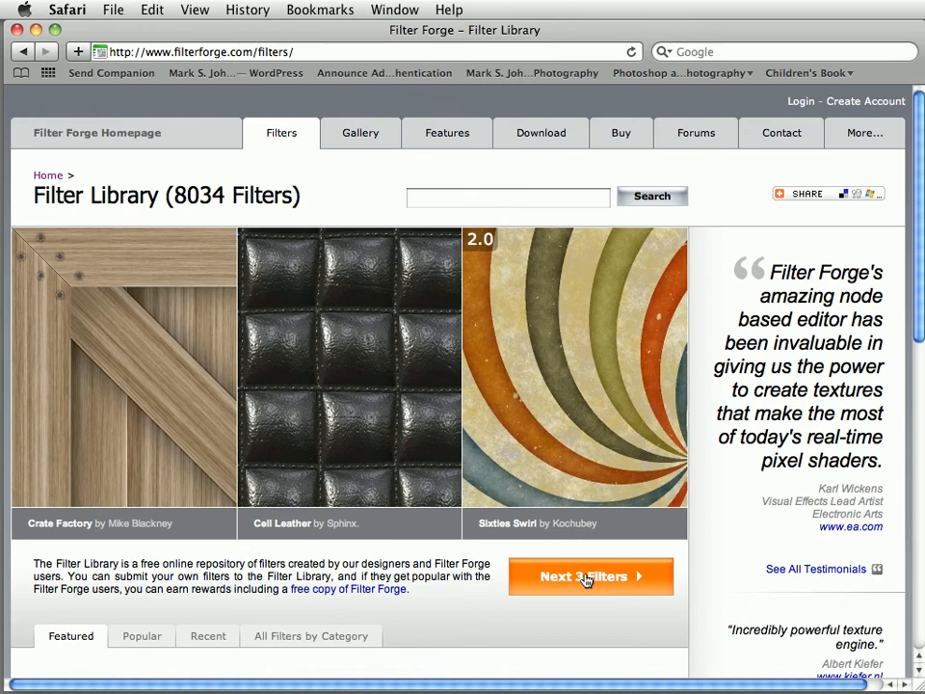
{"action": "left_click", "coordinate": [585, 578]}
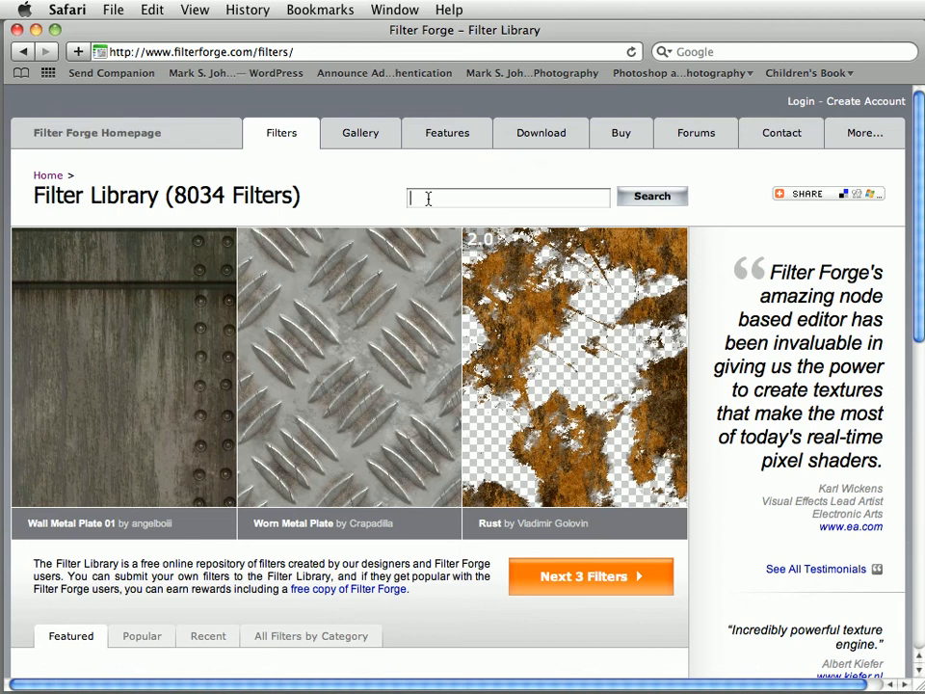
- Search the filter library for "super rust" and open the Super rust filter's page
{"action": "type", "text": "super rust"}
{"action": "key", "text": "BackSpace"}
{"action": "key", "text": "BackSpace"}
{"action": "type", "text": "st"}
{"action": "key", "text": "Return"}
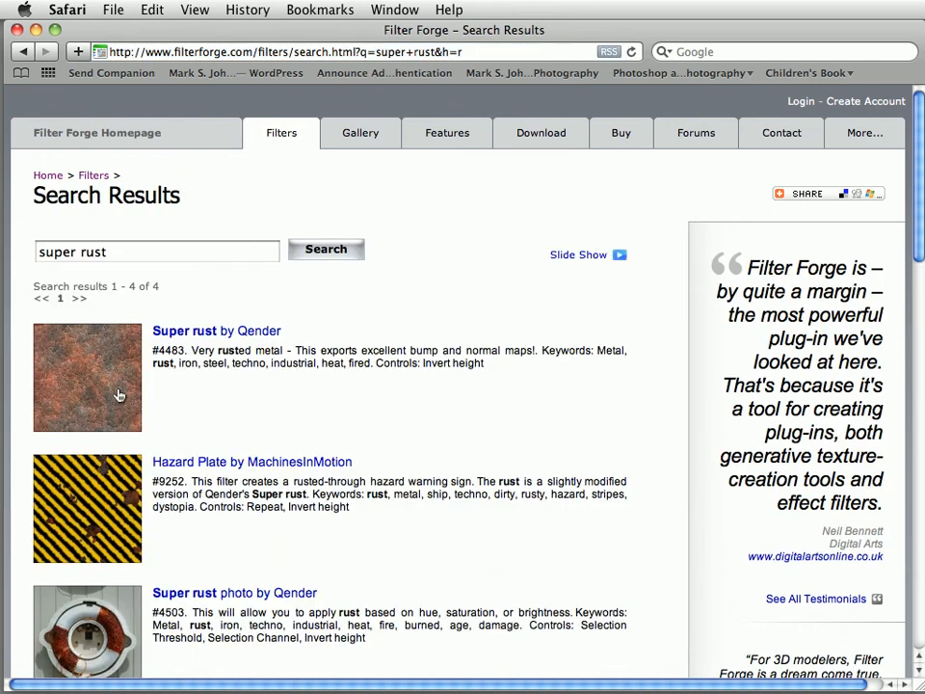
{"action": "left_click", "coordinate": [192, 330]}
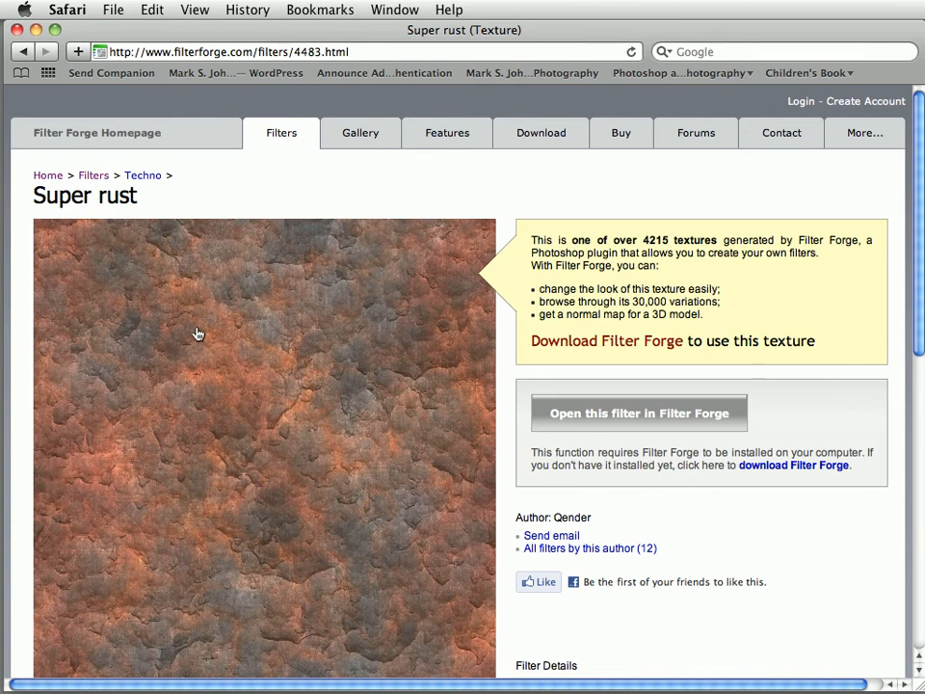
- View the first variation of the Super rust texture and return to the filter's main page
{"action": "scroll", "coordinate": [231, 395], "scroll_direction": "down", "scroll_amount": 10}
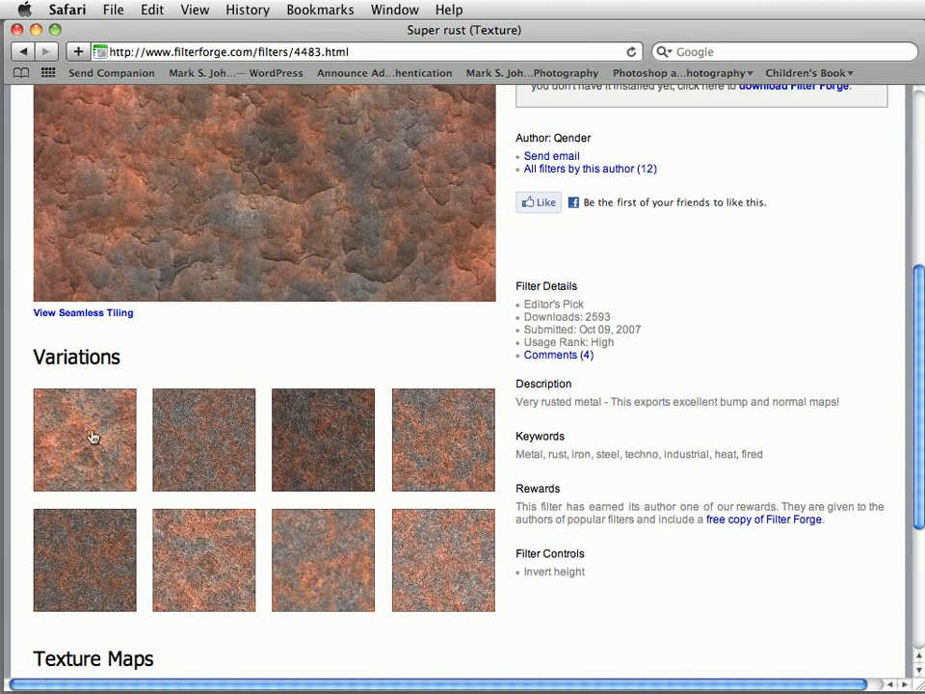
{"action": "left_click", "coordinate": [93, 437]}
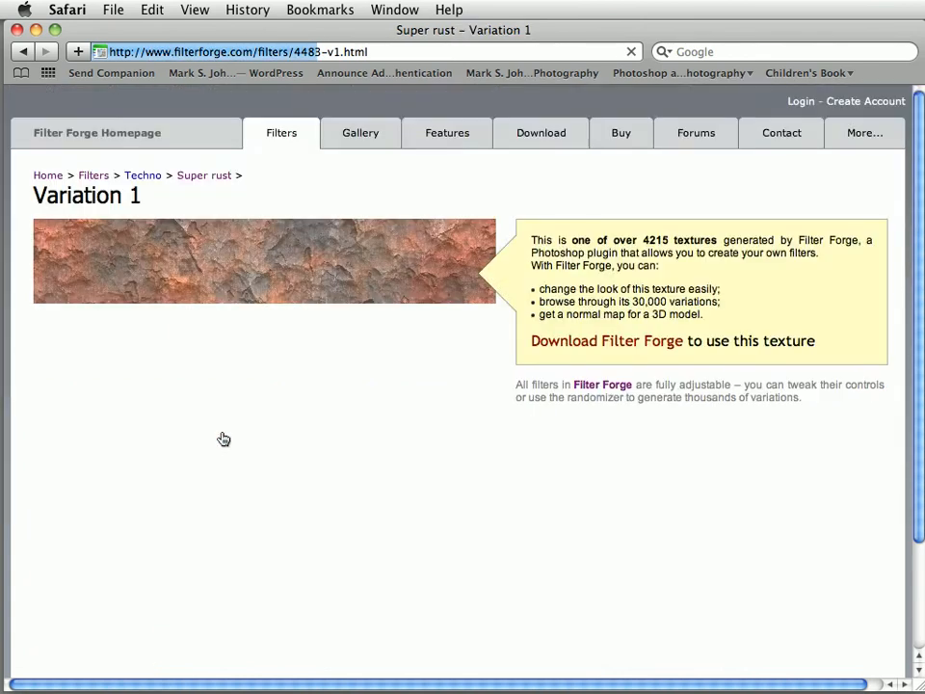
{"action": "scroll", "coordinate": [220, 472], "scroll_direction": "down", "scroll_amount": 4}
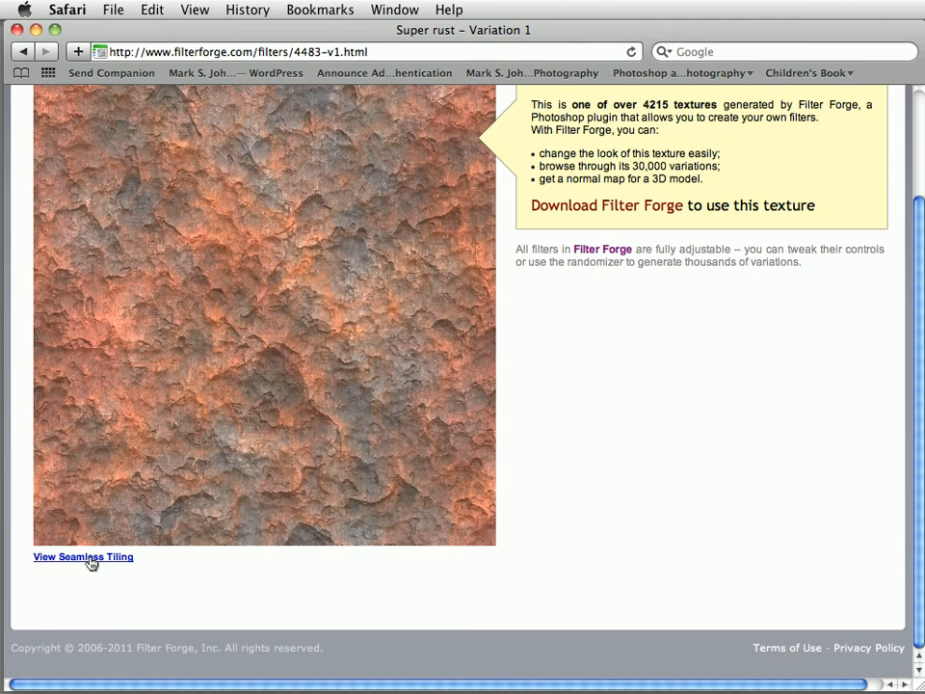
{"action": "left_click", "coordinate": [23, 51]}
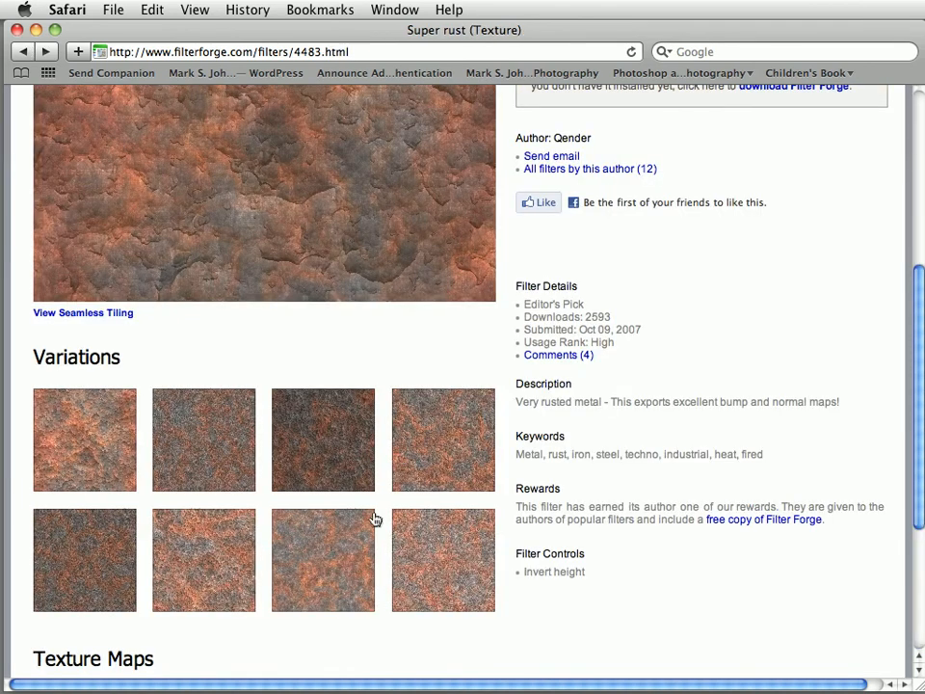
{"action": "scroll", "coordinate": [388, 503], "scroll_direction": "up", "scroll_amount": 5}
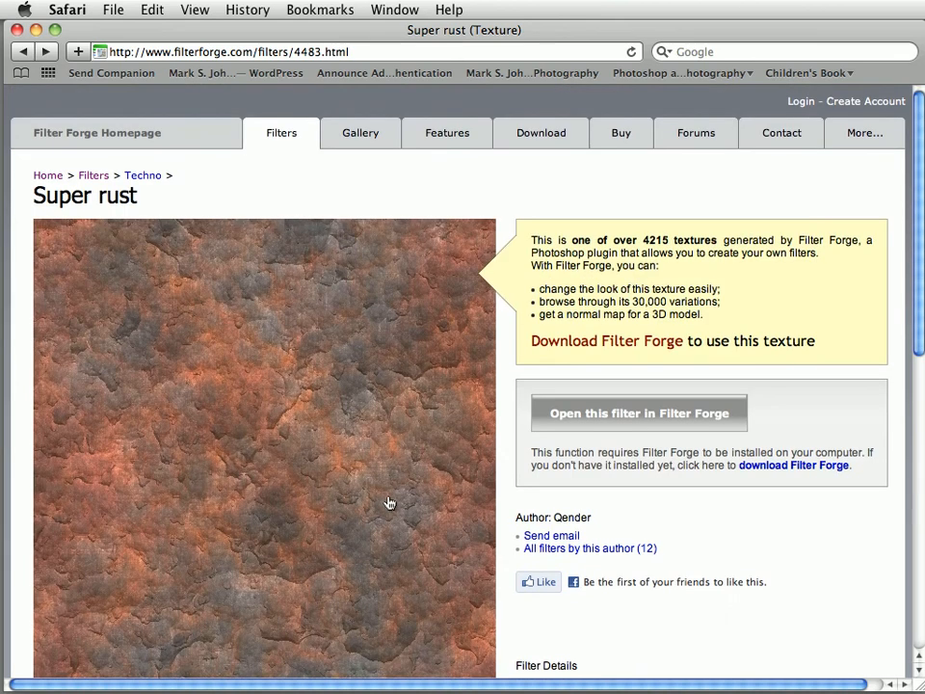
- Open the Super rust filter in Filter Forge and create a new image of 400 by 400 pixels
{"action": "left_click", "coordinate": [595, 412]}
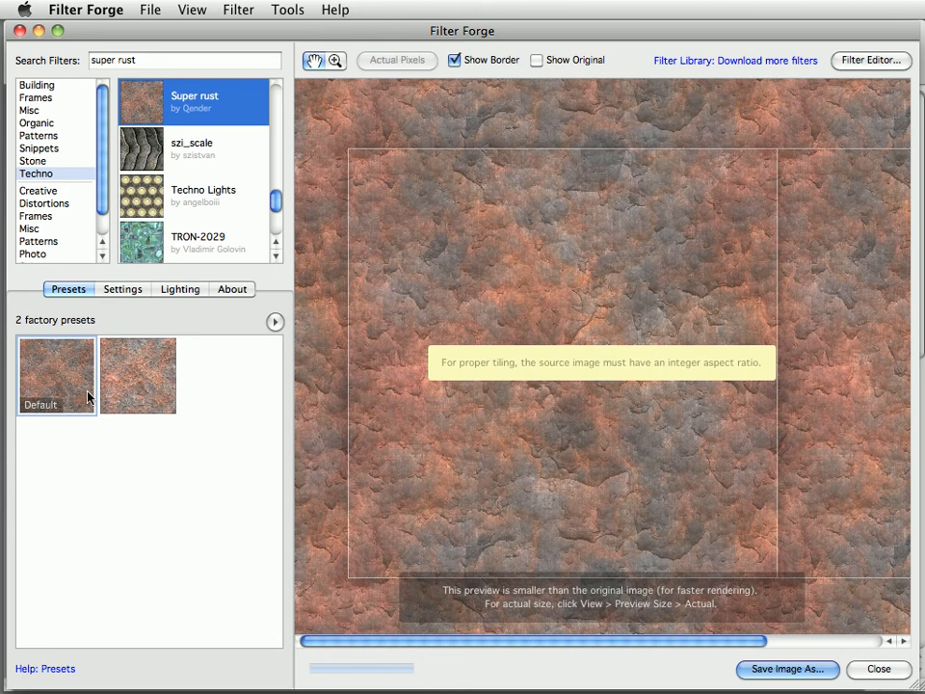
{"action": "left_click", "coordinate": [120, 291]}
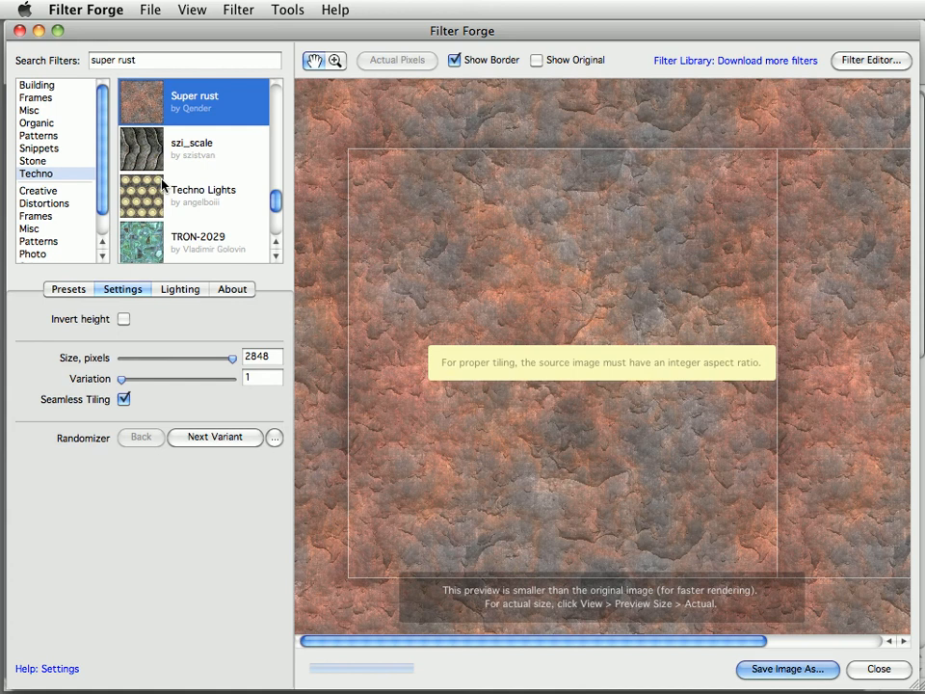
{"action": "left_click", "coordinate": [162, 14]}
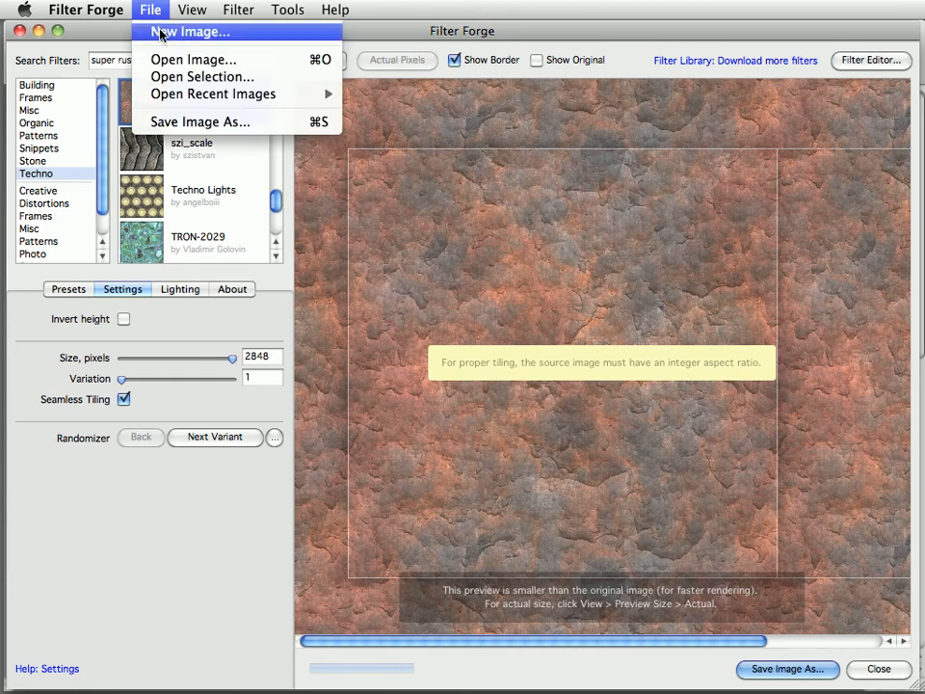
{"action": "left_click", "coordinate": [162, 34]}
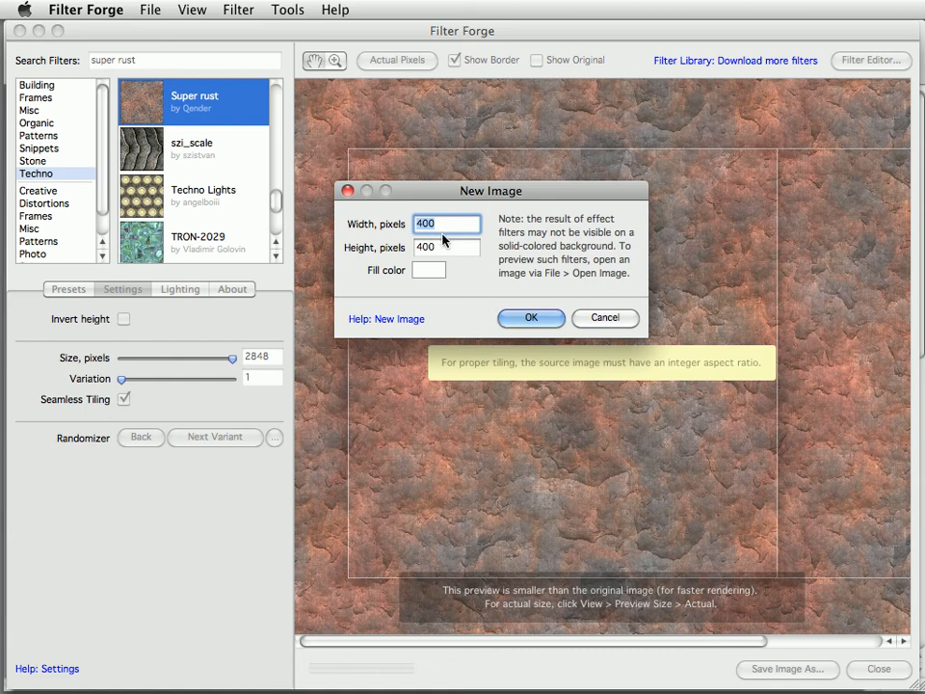
{"action": "left_click_drag", "start_coordinate": [428, 197], "coordinate": [425, 193]}
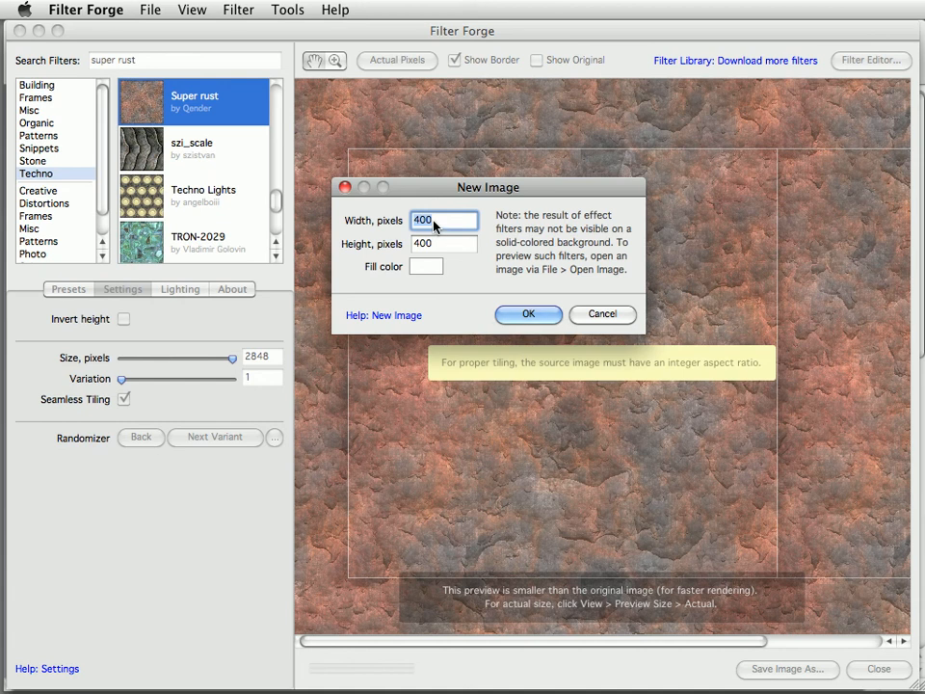
{"action": "left_click", "coordinate": [529, 315]}
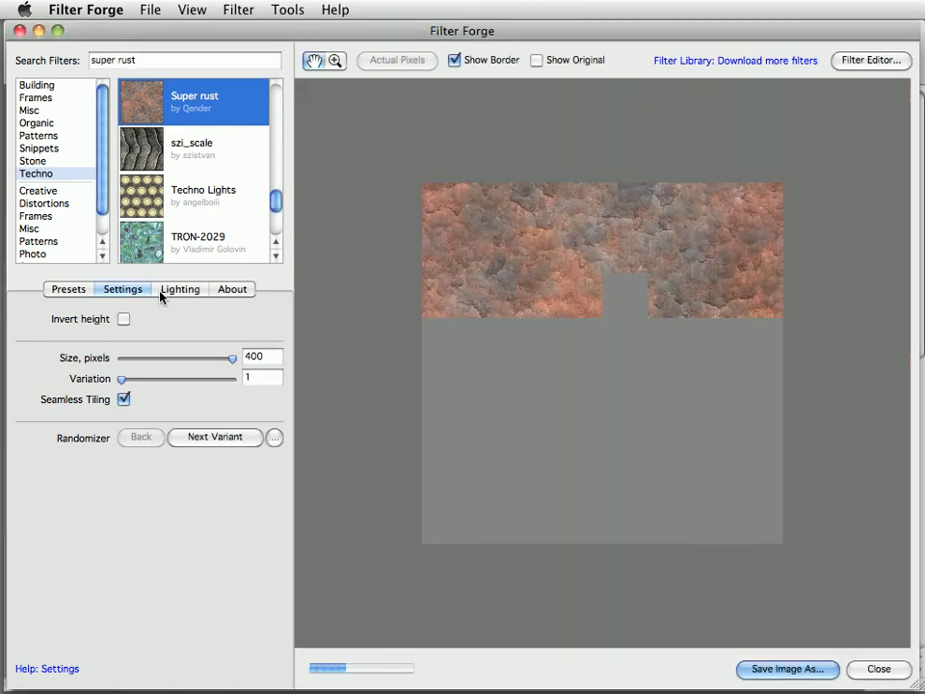
- Preview the rust texture with seamless tiling turned off and turn seamless tiling back on
{"action": "left_click", "coordinate": [69, 289]}
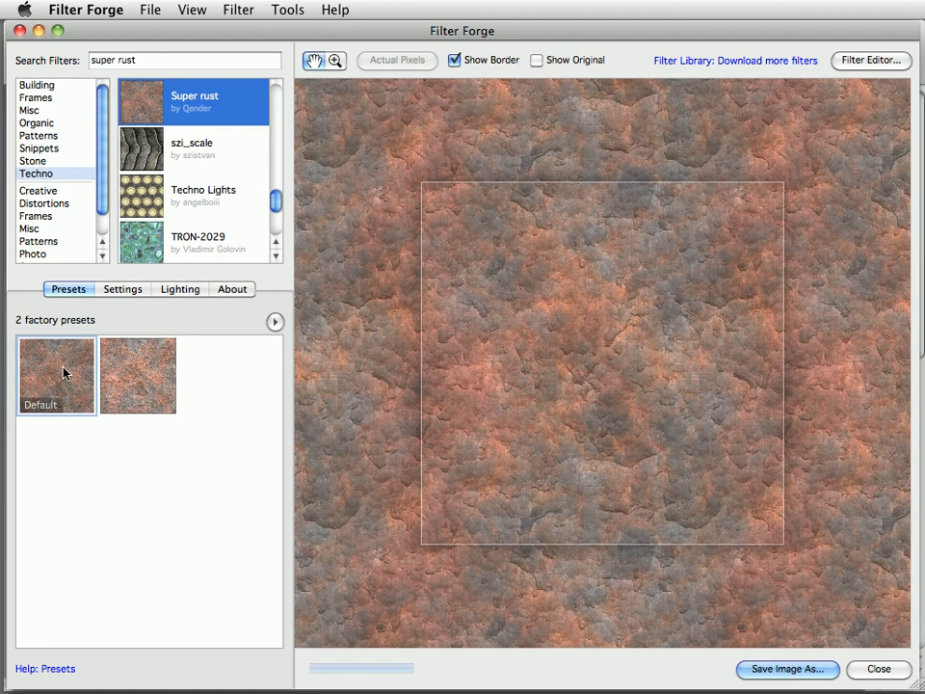
{"action": "left_click", "coordinate": [116, 290]}
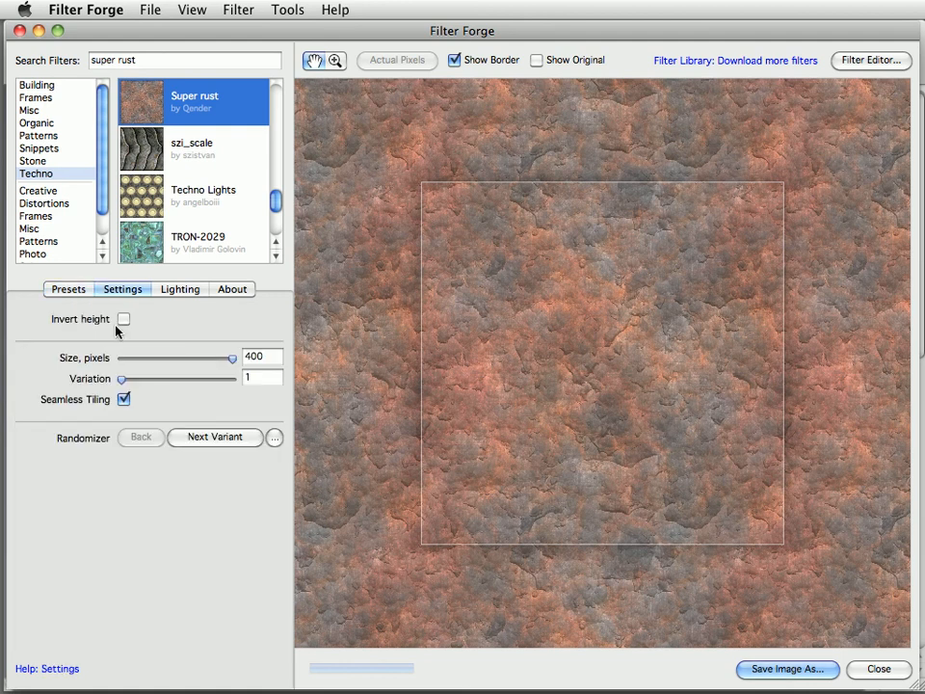
{"action": "left_click", "coordinate": [123, 400]}
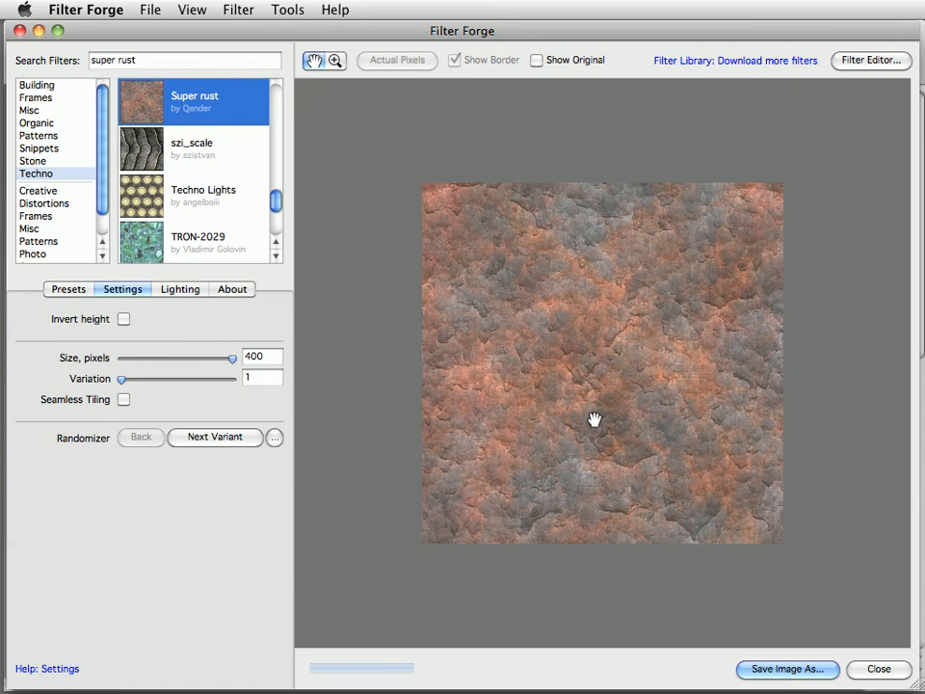
{"action": "left_click", "coordinate": [124, 400]}
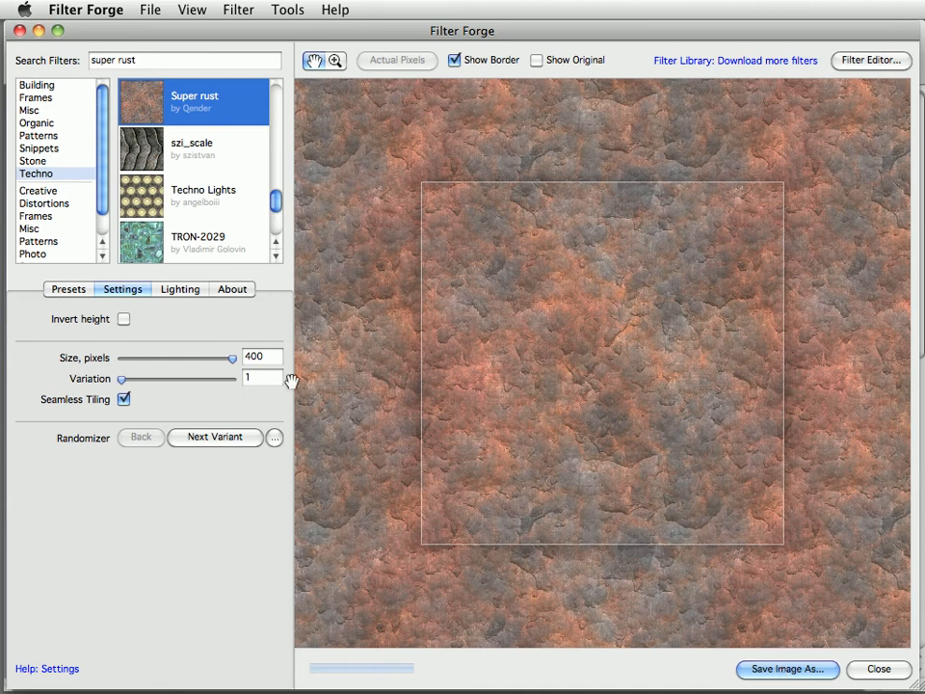
- Start saving the rust texture image in the Filter Forge Textures folder, with the file name "super rust 400x400 seamless"
{"action": "left_click", "coordinate": [770, 666]}
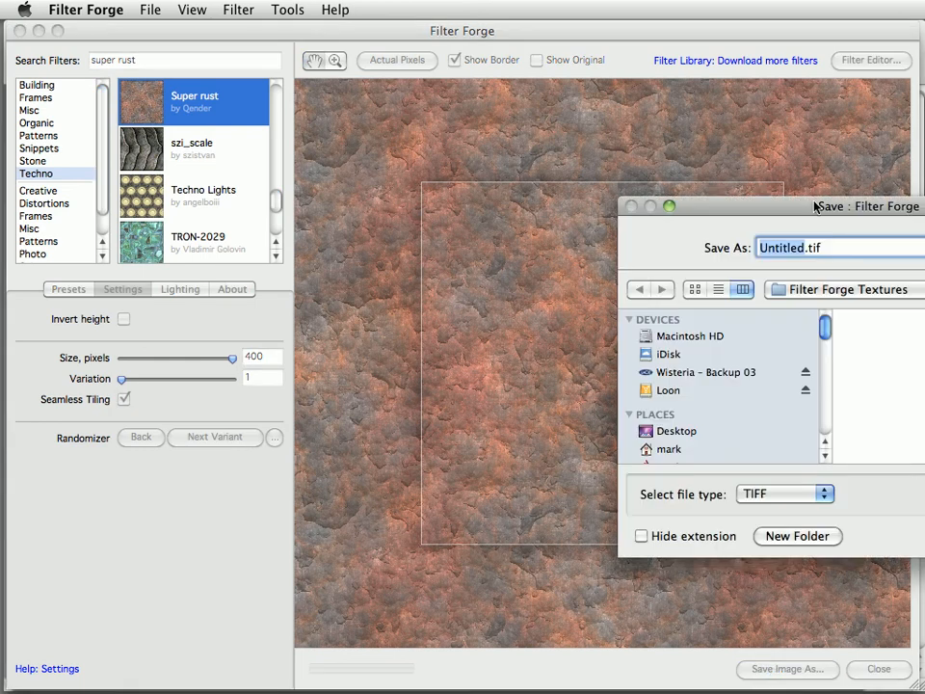
{"action": "left_click_drag", "start_coordinate": [818, 206], "coordinate": [412, 142]}
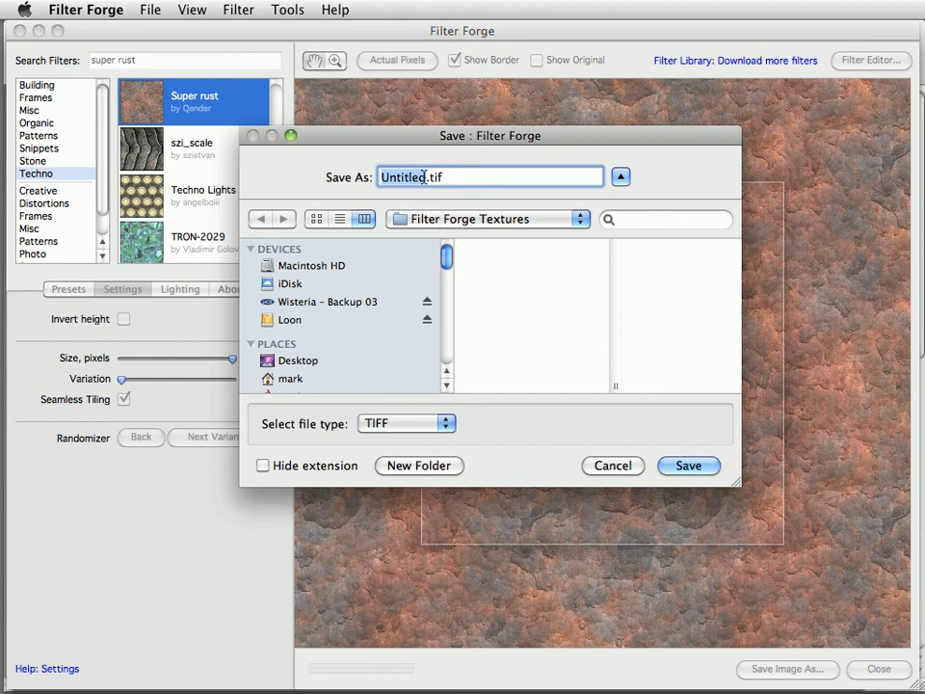
{"action": "type", "text": "super rust"}
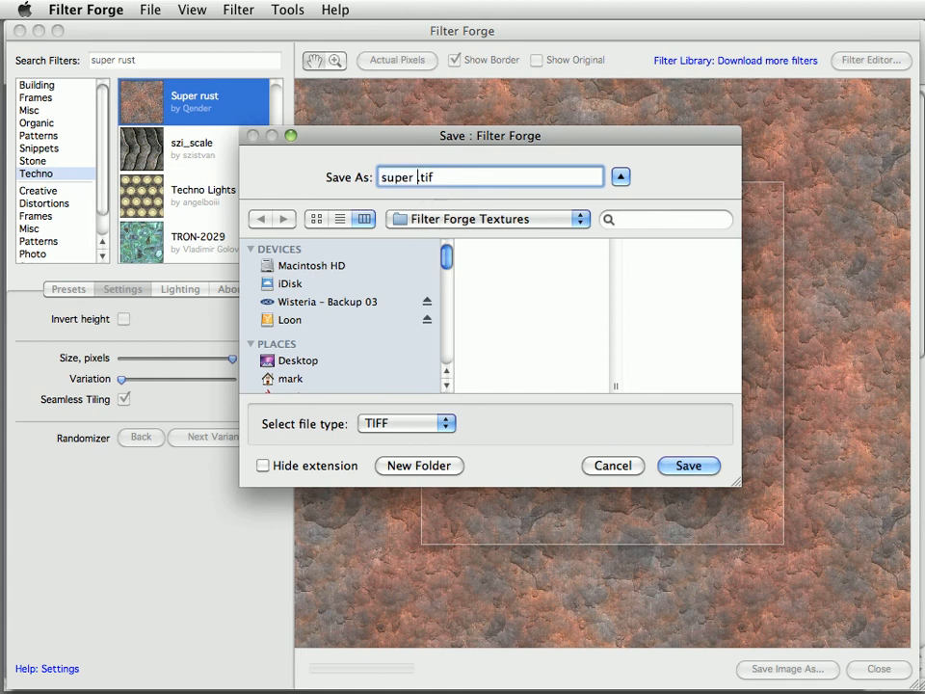
{"action": "left_click_drag", "start_coordinate": [450, 136], "coordinate": [457, 127]}
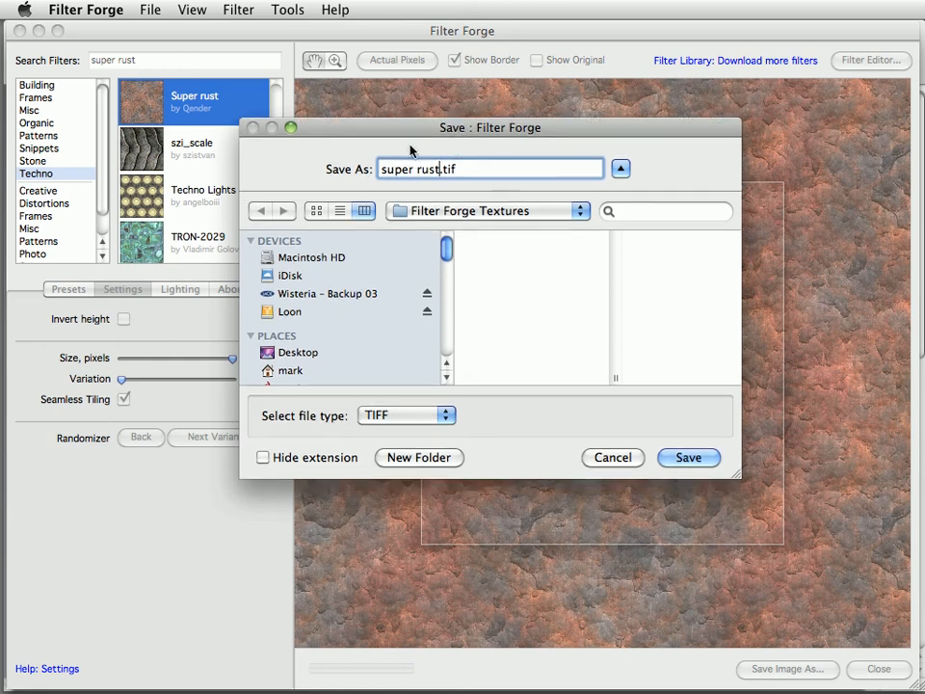
{"action": "left_click", "coordinate": [441, 169]}
{"action": "type", "text": "400x"}
{"action": "type", "text": "400 sea"}
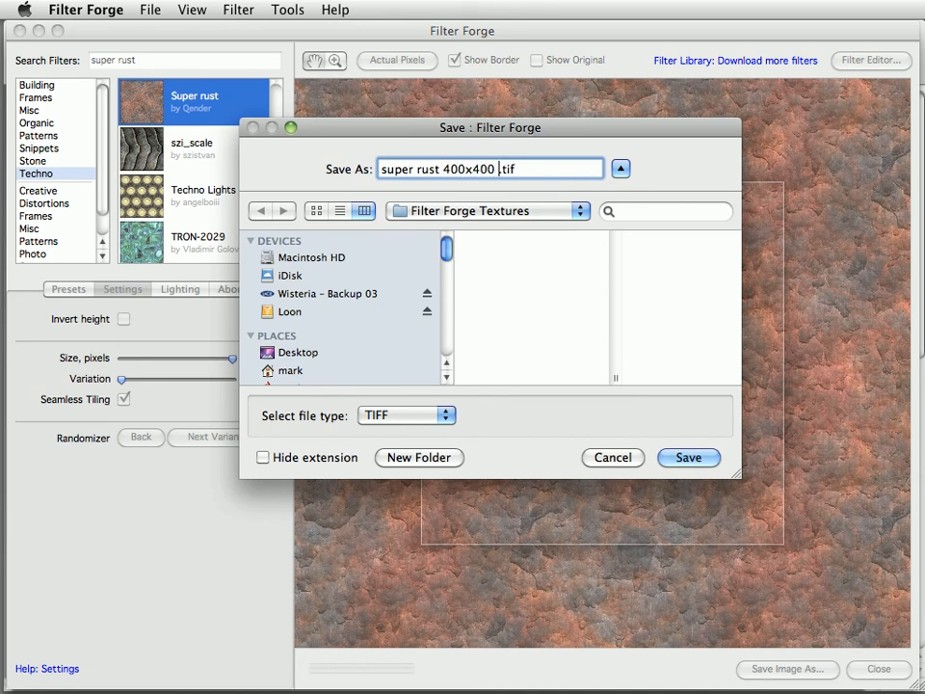
{"action": "type", "text": "mless"}
{"action": "left_click_drag", "start_coordinate": [442, 169], "coordinate": [495, 171]}
{"action": "double_click", "coordinate": [528, 169]}
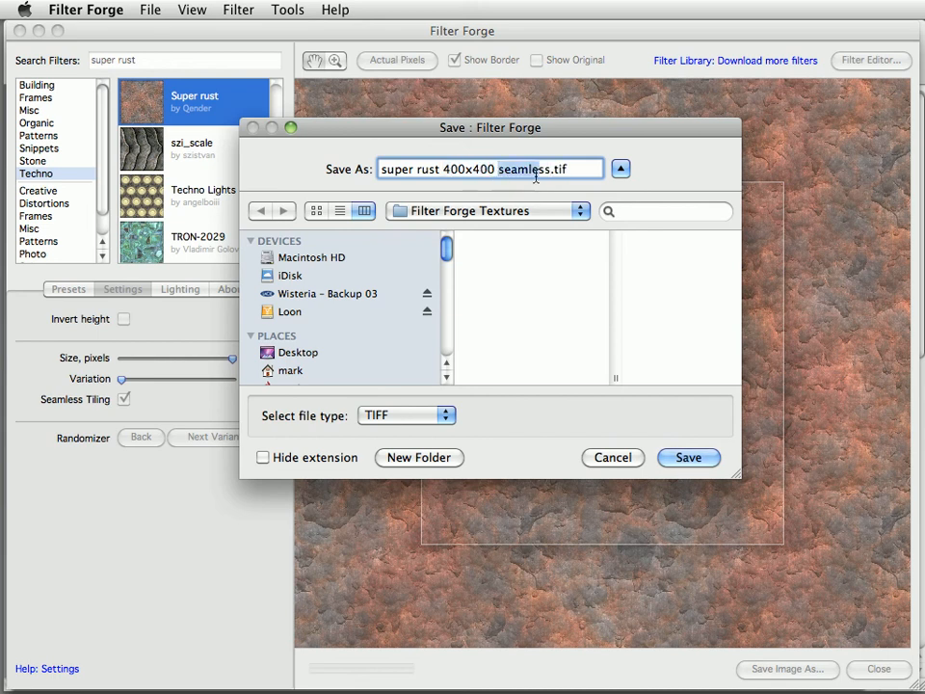
{"action": "left_click", "coordinate": [541, 172]}
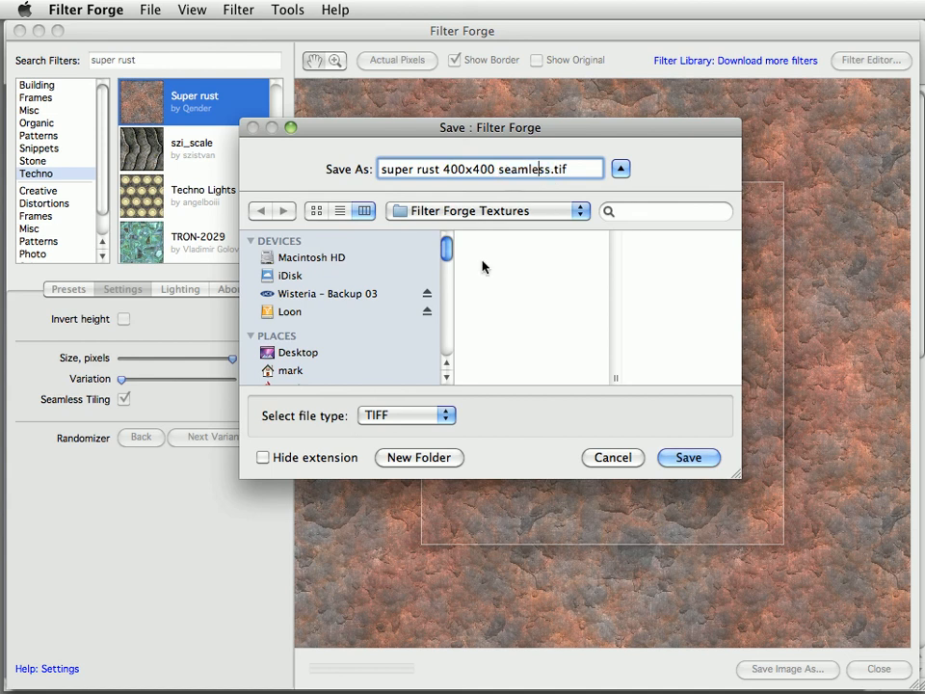
- Save the texture as a TIFF file with 8 bit channel format and no image compression
{"action": "left_click", "coordinate": [387, 420]}
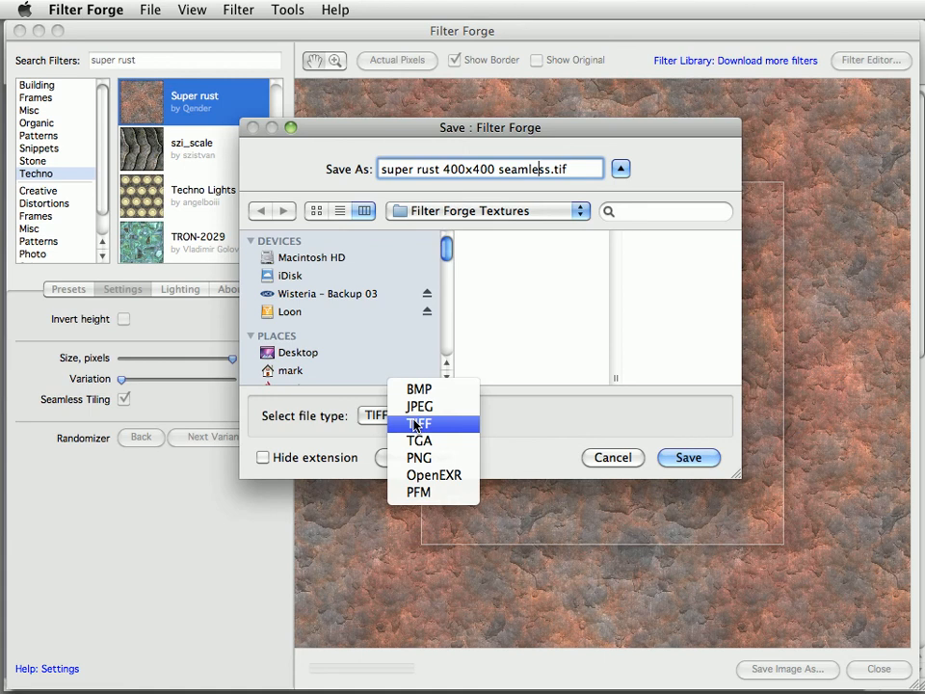
{"action": "left_click", "coordinate": [416, 423]}
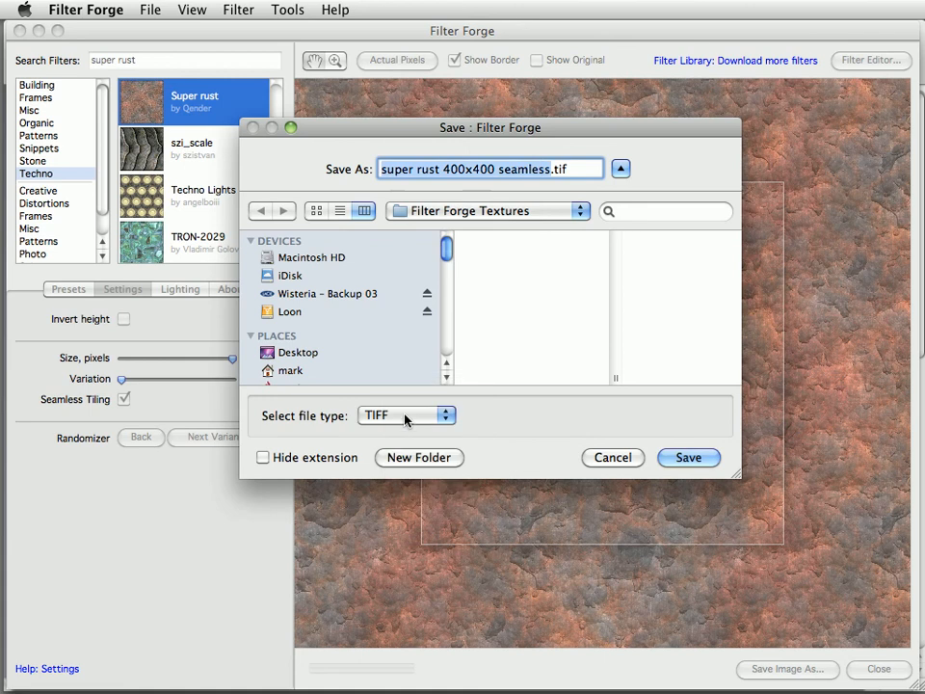
{"action": "left_click", "coordinate": [690, 458]}
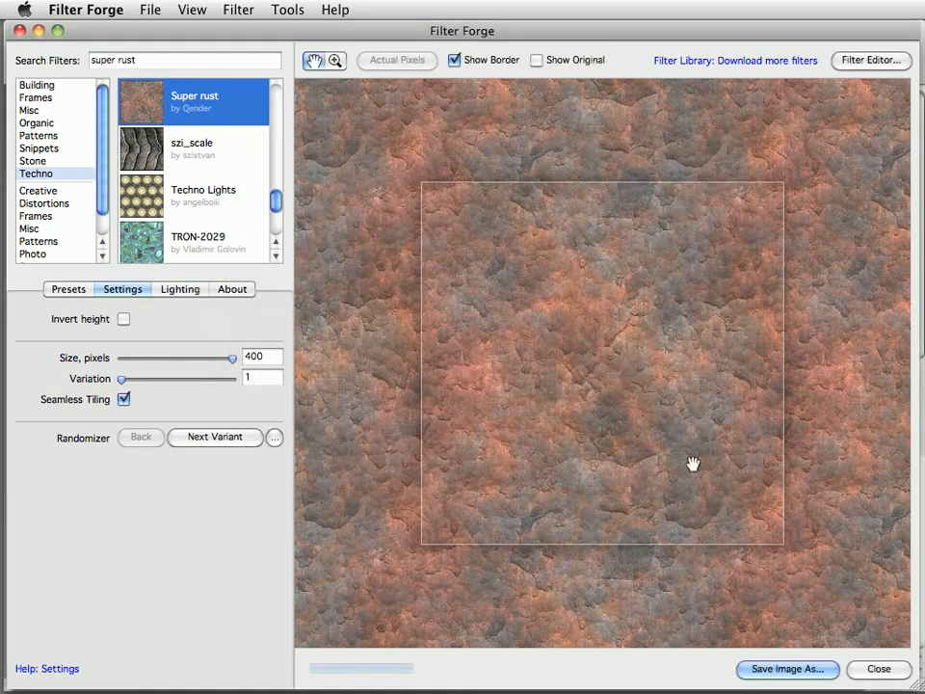
{"action": "left_click_drag", "start_coordinate": [800, 481], "coordinate": [491, 229]}
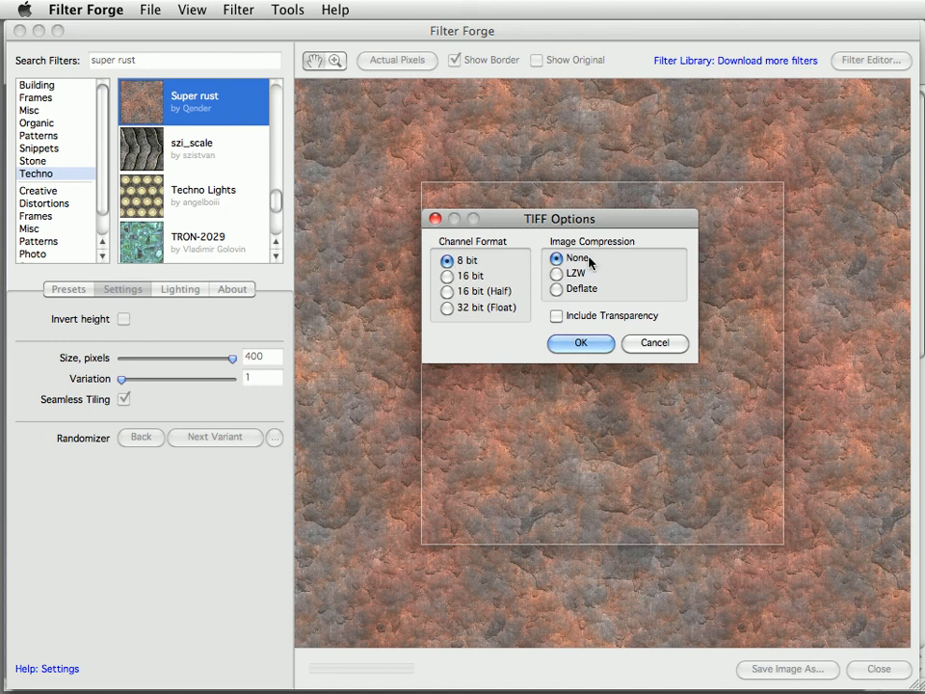
{"action": "left_click", "coordinate": [579, 344]}
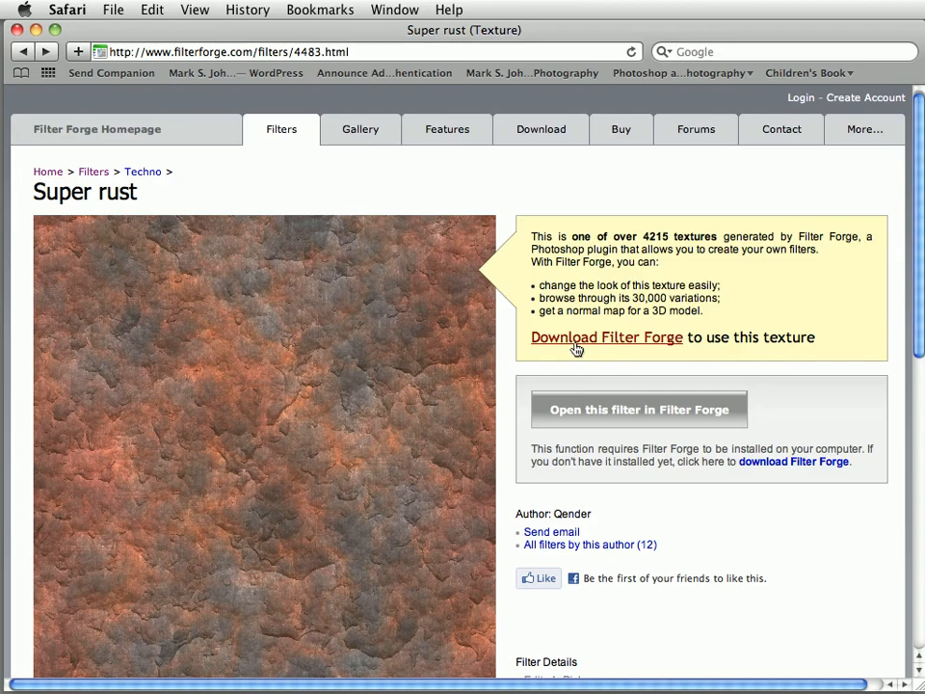
- Hide the open applications, switch to Adobe Bridge and preview super rust 400x400 seamless.tif
{"action": "key", "text": "super+h"}
{"action": "key", "text": "super+h"}
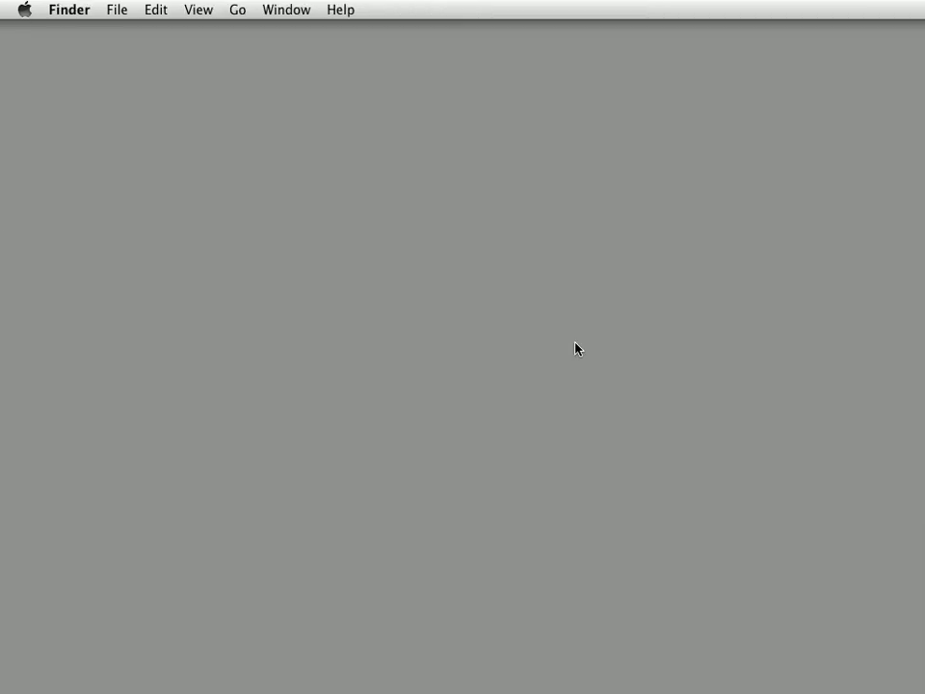
{"action": "mouse_move", "coordinate": [4, 260]}
{"action": "left_click", "coordinate": [25, 130]}
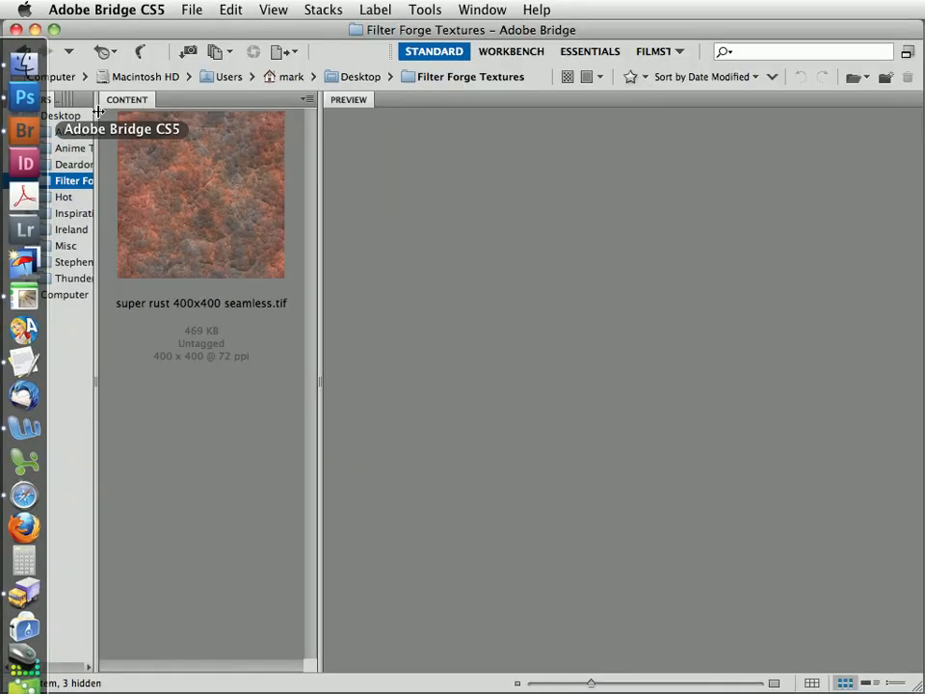
{"action": "left_click", "coordinate": [213, 218]}
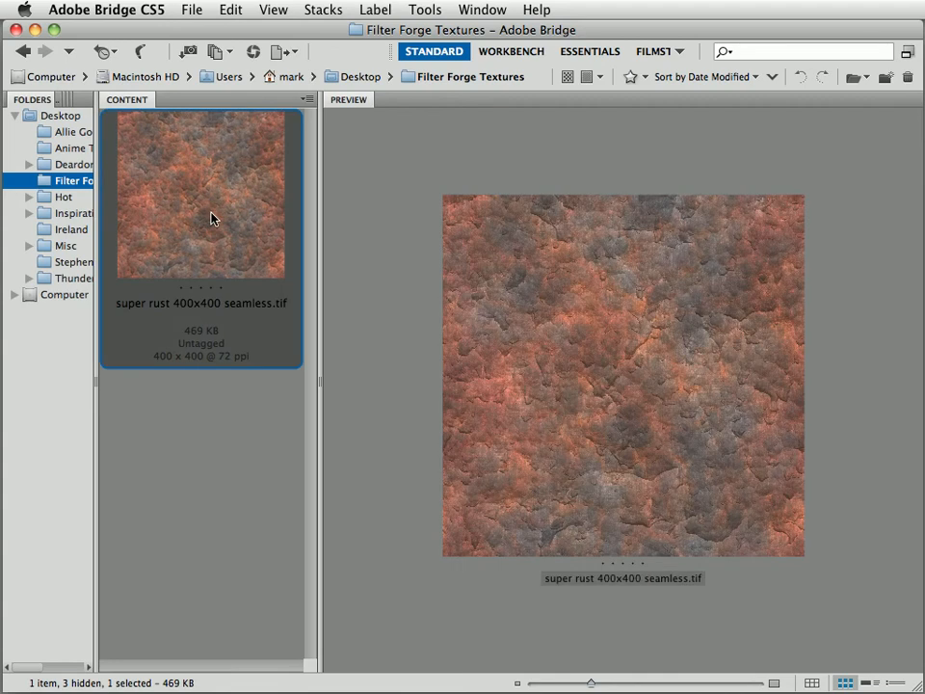
- View the cemetery photo in Photoshop and return to Adobe Bridge
{"action": "mouse_move", "coordinate": [2, 241]}
{"action": "left_click", "coordinate": [21, 96]}
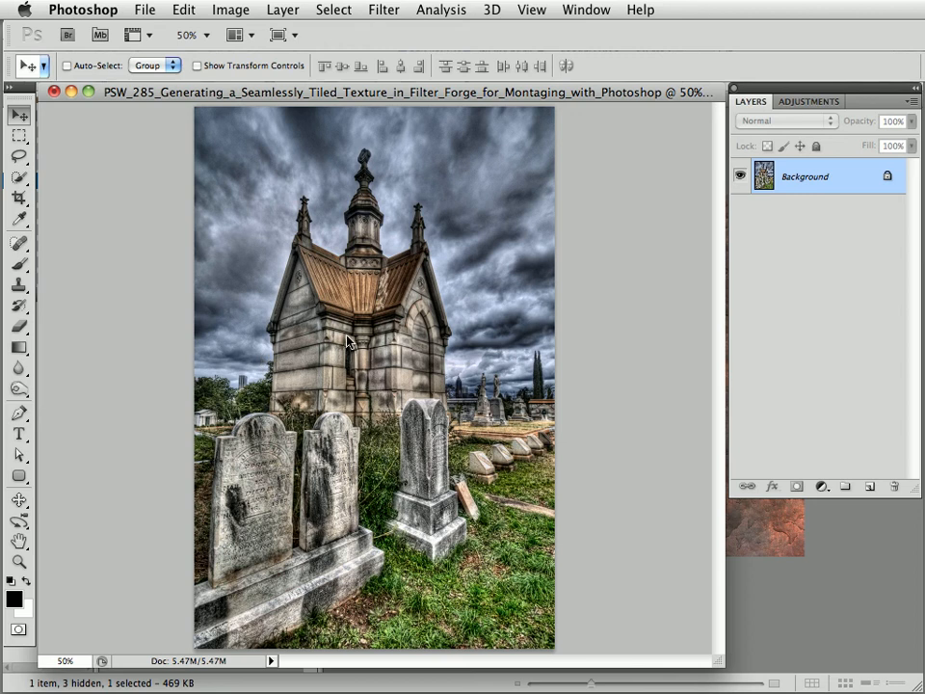
{"action": "key", "text": "super+Tab"}
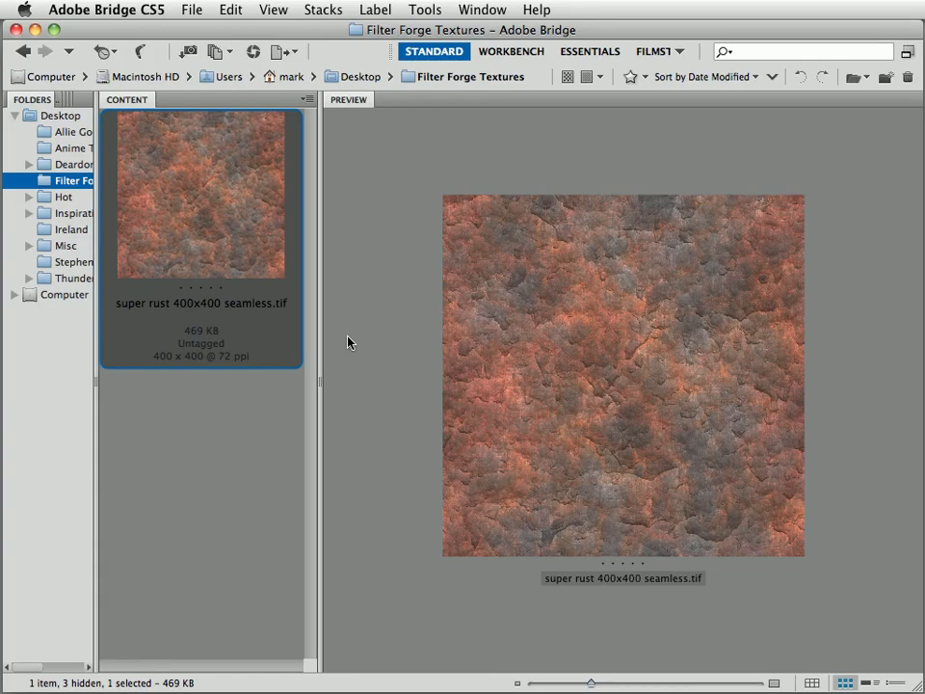
- Open super rust 400x400 seamless.tif in Photoshop, assign the working RGB profile sRGB IEC61966-2.1, and activate the Move tool
{"action": "double_click", "coordinate": [206, 221]}
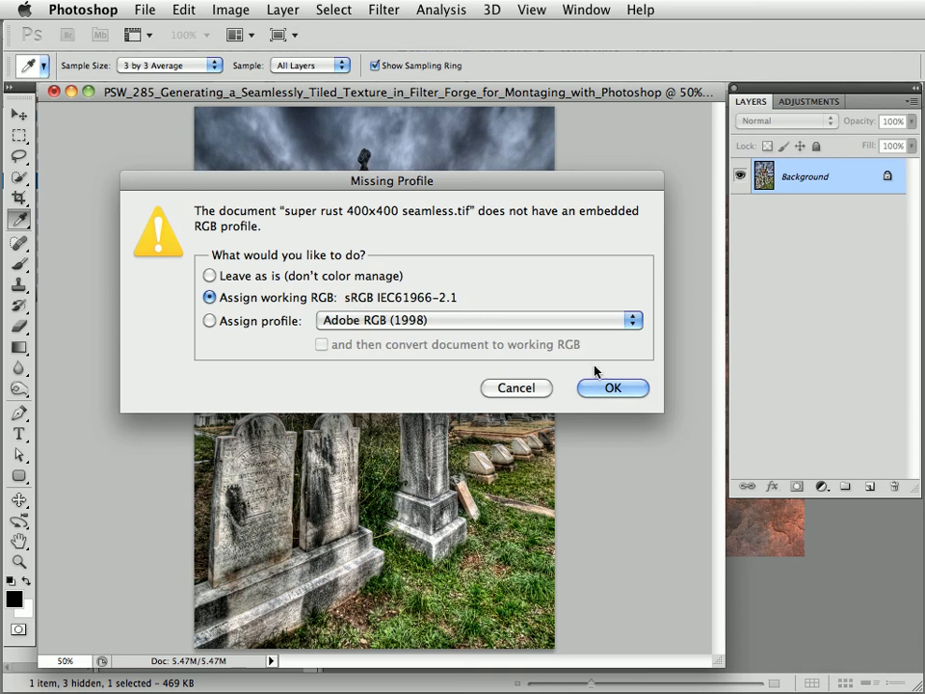
{"action": "left_click", "coordinate": [602, 387]}
{"action": "key", "text": "v"}
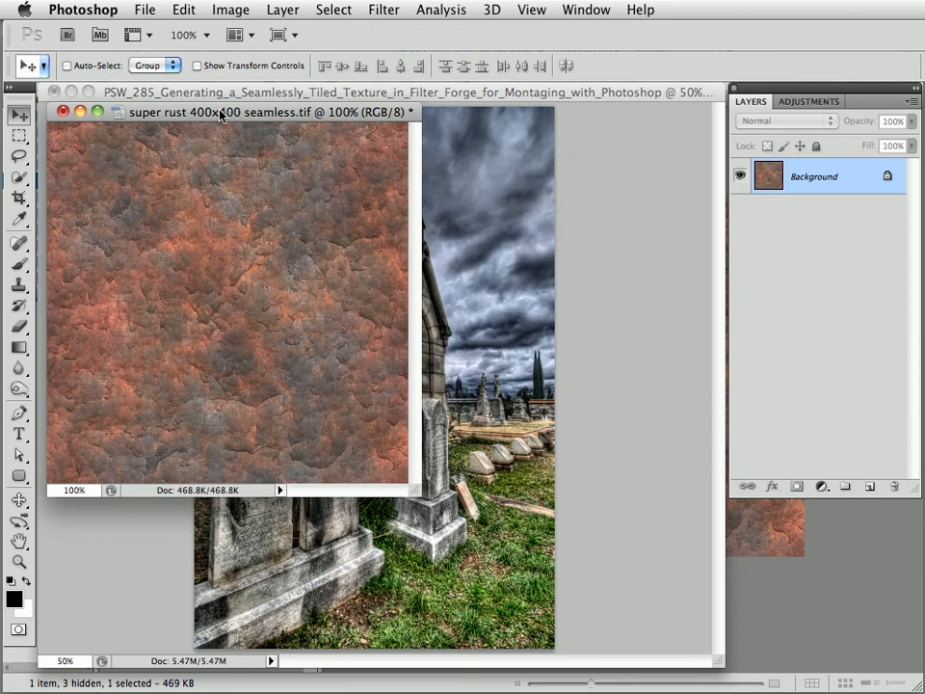
- Define the rust texture as a pattern named super rust 400x400 seamless.tif and close the texture document
{"action": "left_click_drag", "start_coordinate": [221, 113], "coordinate": [362, 118]}
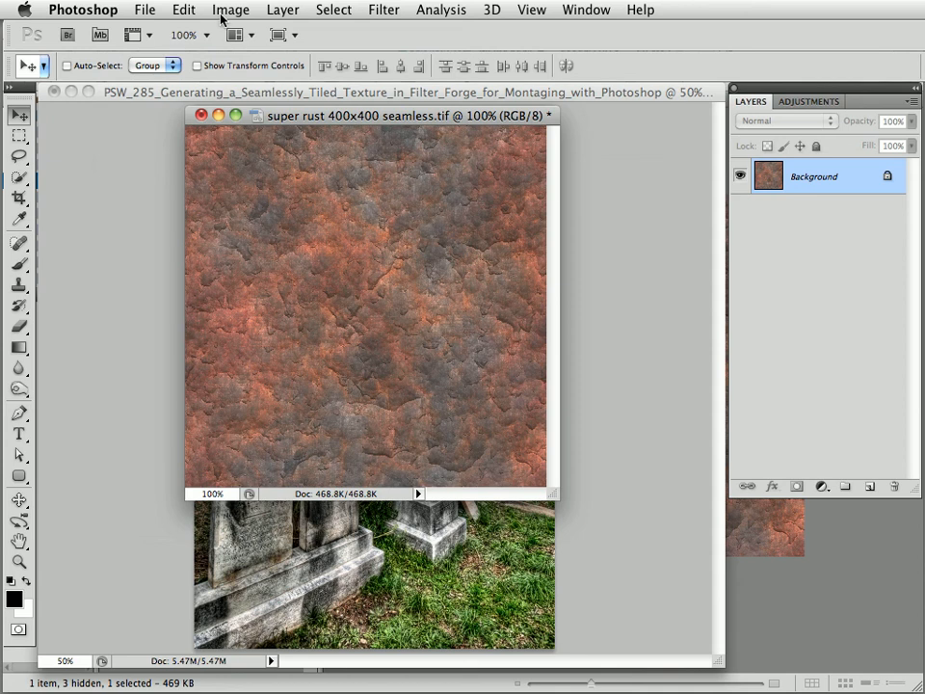
{"action": "left_click", "coordinate": [181, 9]}
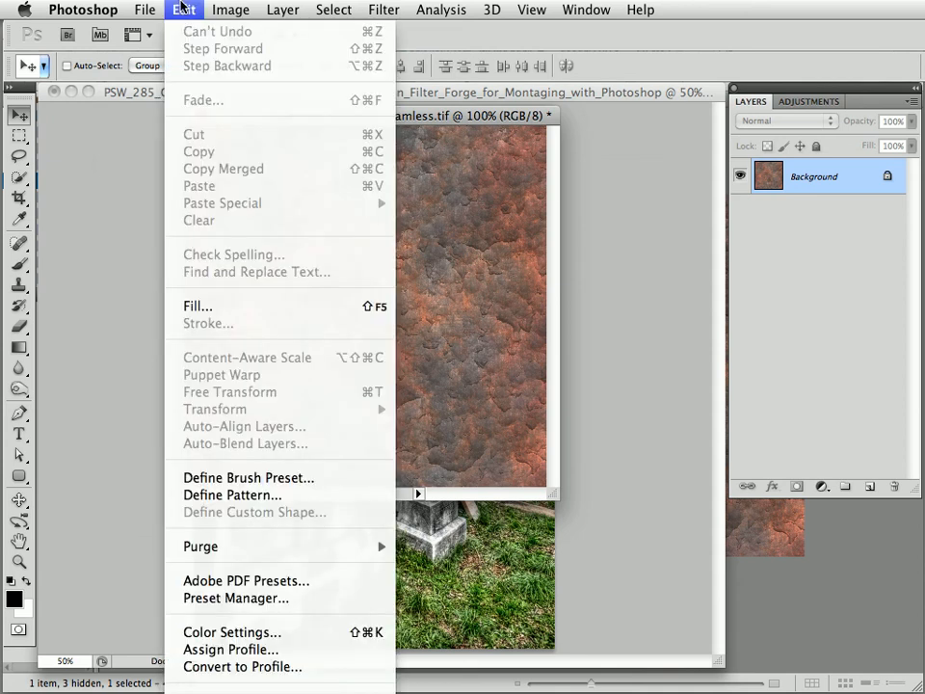
{"action": "left_click", "coordinate": [229, 495]}
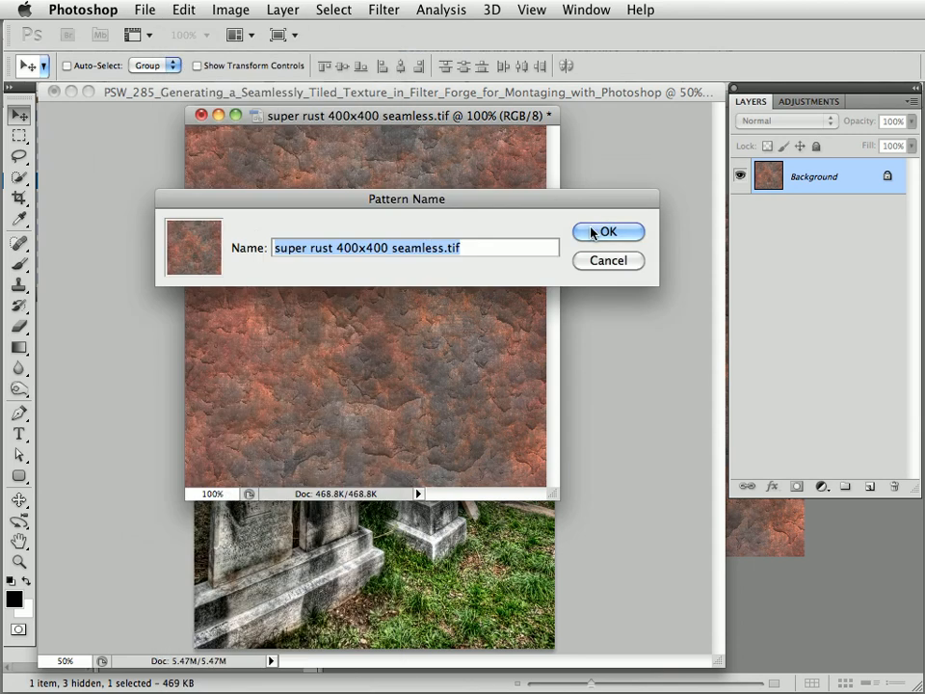
{"action": "left_click", "coordinate": [594, 233]}
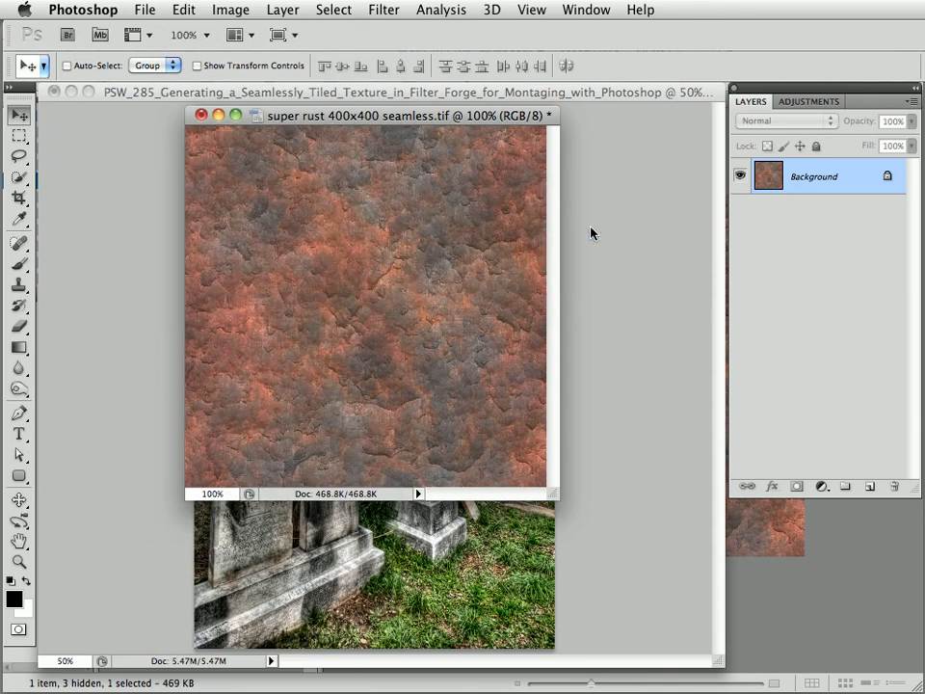
{"action": "left_click", "coordinate": [200, 115]}
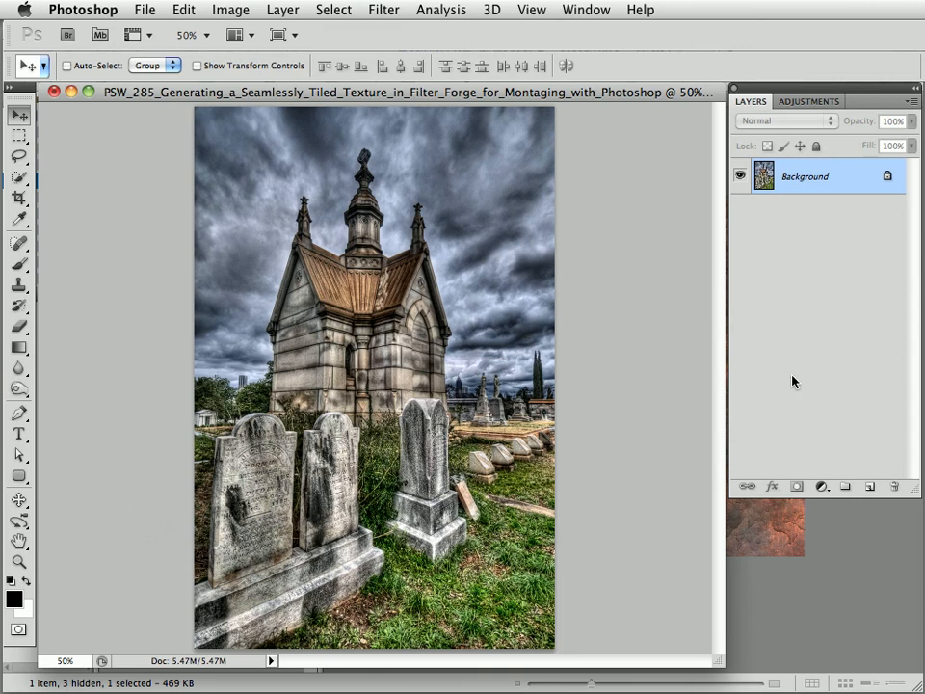
- Add a new pattern fill layer named Pattern Fill 1 above the cemetery photo, with Normal mode and 100% opacity
{"action": "left_click", "coordinate": [821, 487]}
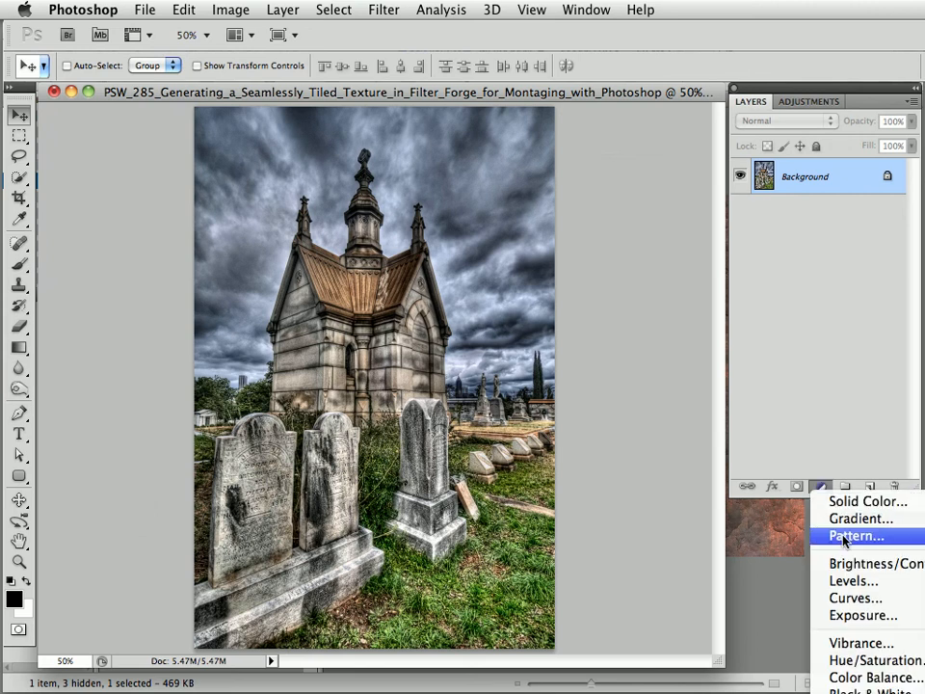
{"action": "left_click", "coordinate": [294, 9]}
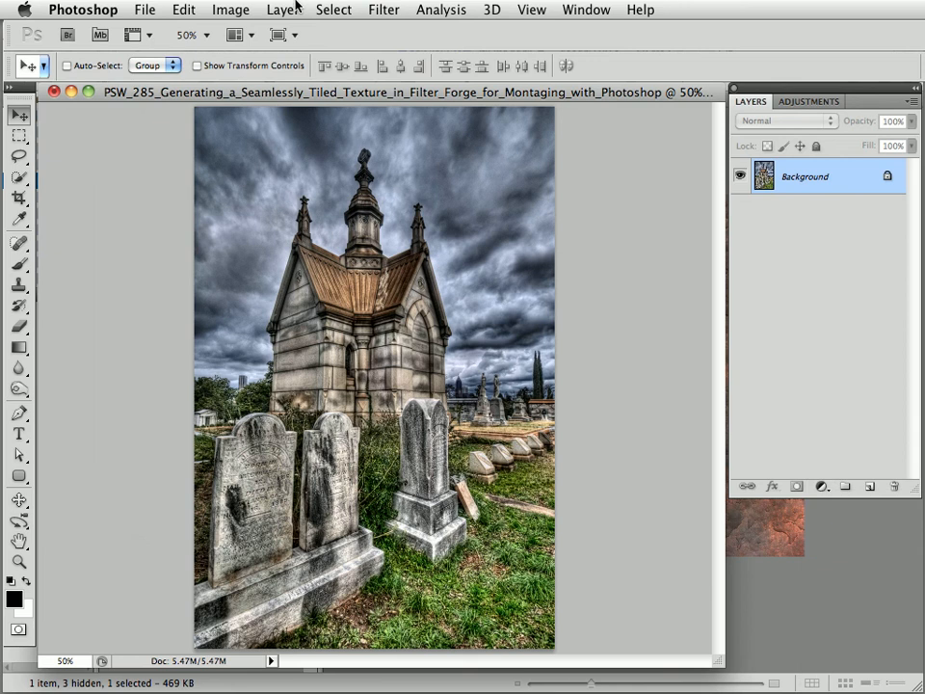
{"action": "left_click", "coordinate": [284, 9]}
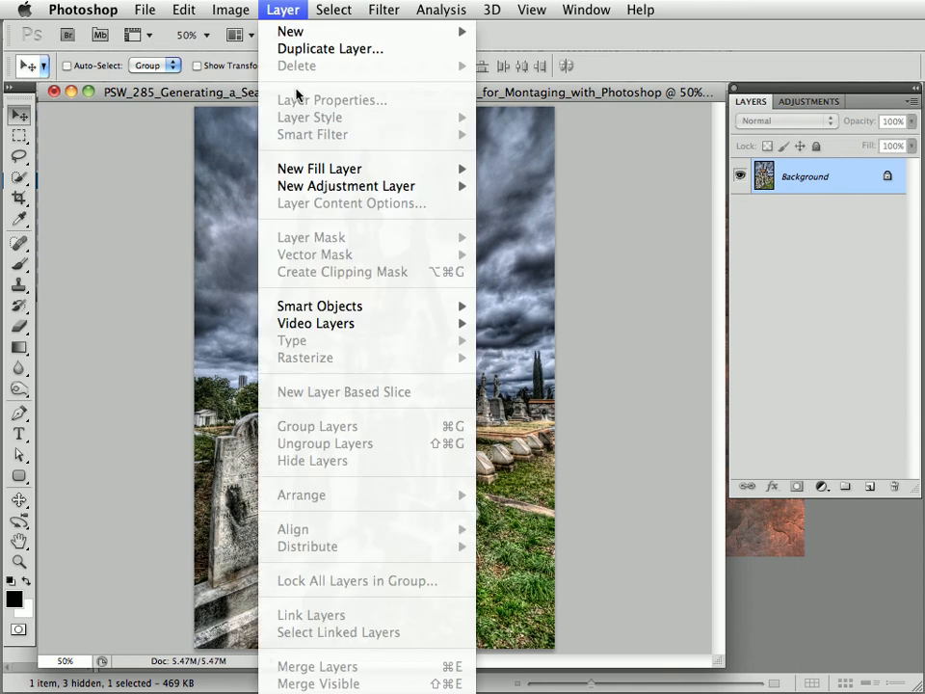
{"action": "mouse_move", "coordinate": [304, 166]}
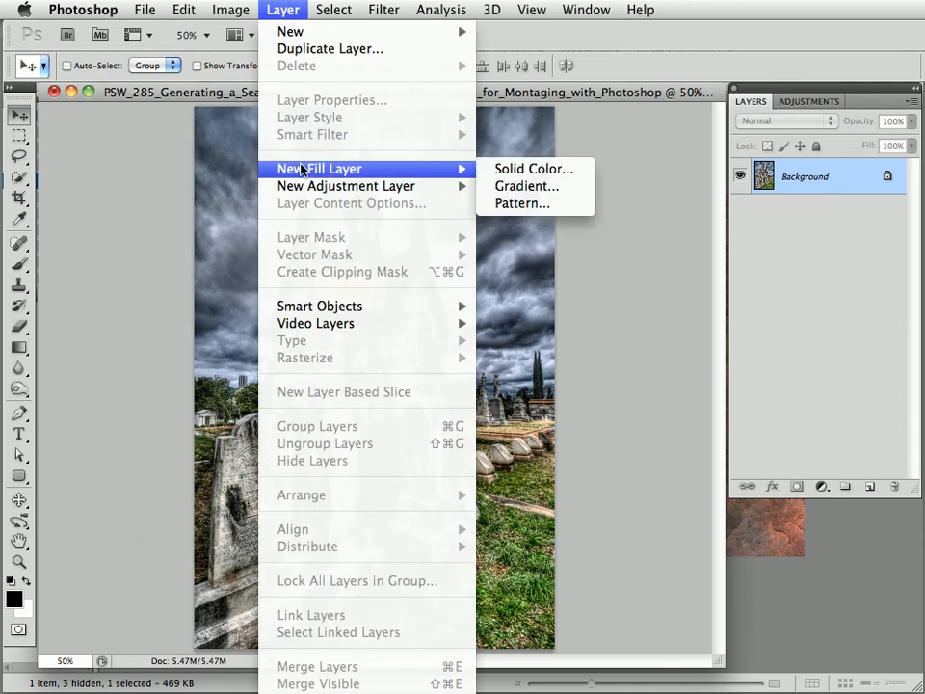
{"action": "left_click", "coordinate": [507, 203]}
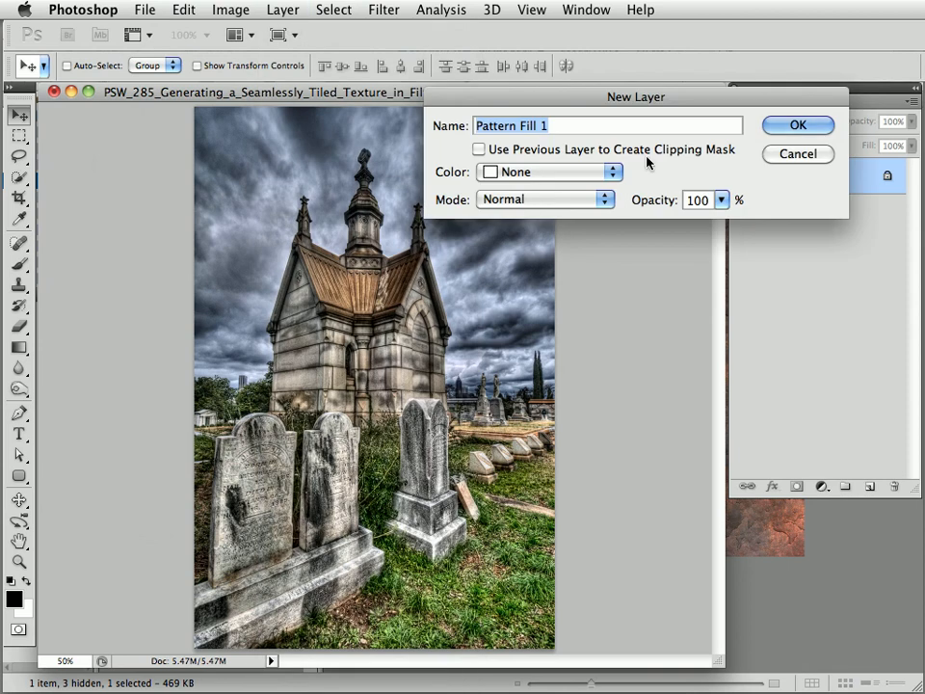
{"action": "left_click", "coordinate": [794, 126]}
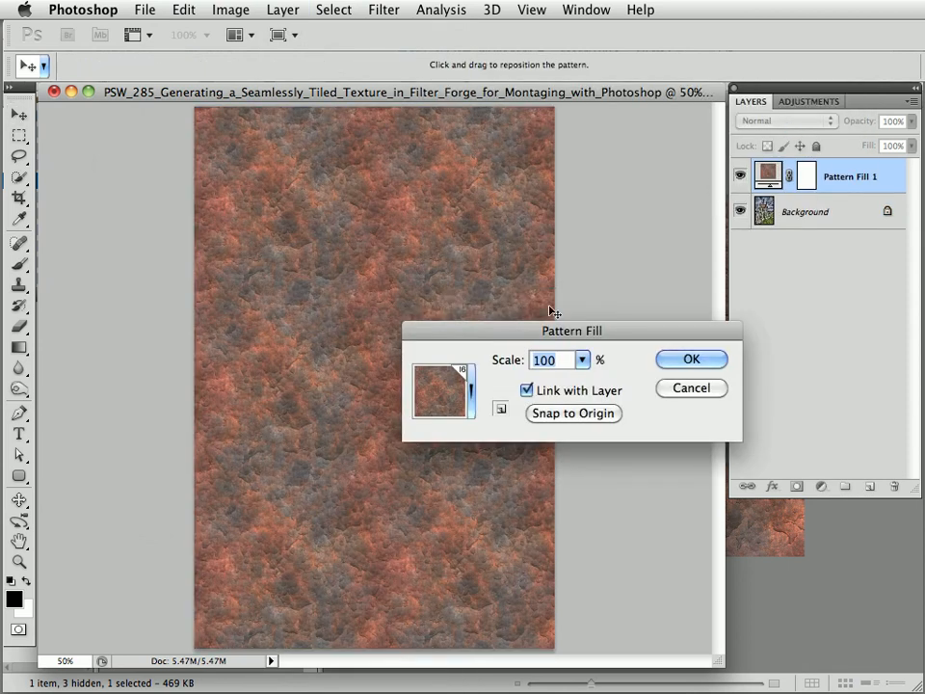
- Check the available patterns, keep the super rust pattern at 100% scale linked with the layer, and apply the fill
{"action": "left_click_drag", "start_coordinate": [499, 388], "coordinate": [585, 214]}
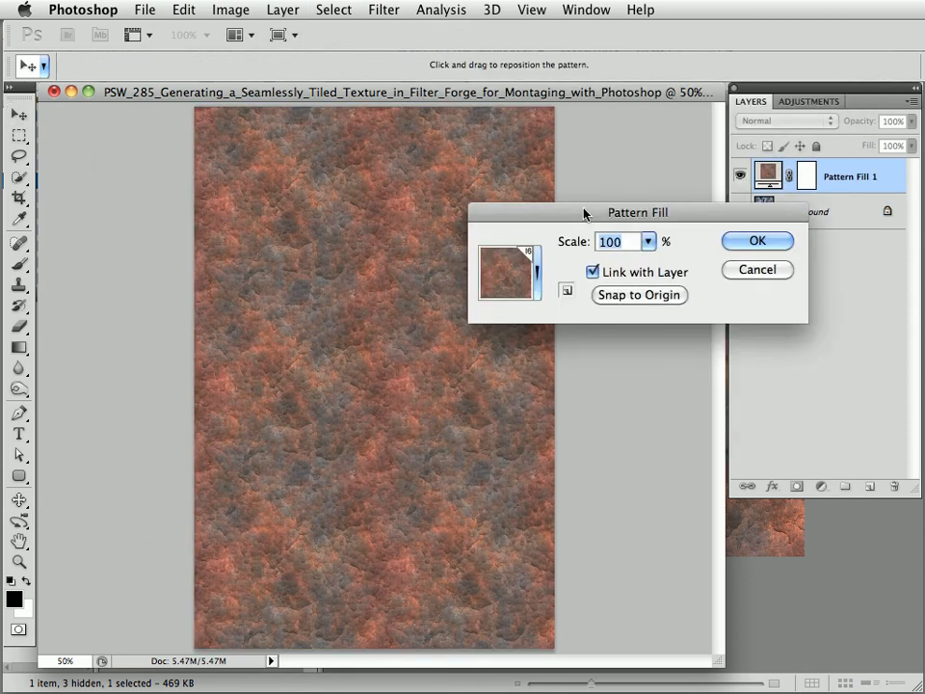
{"action": "left_click", "coordinate": [536, 274]}
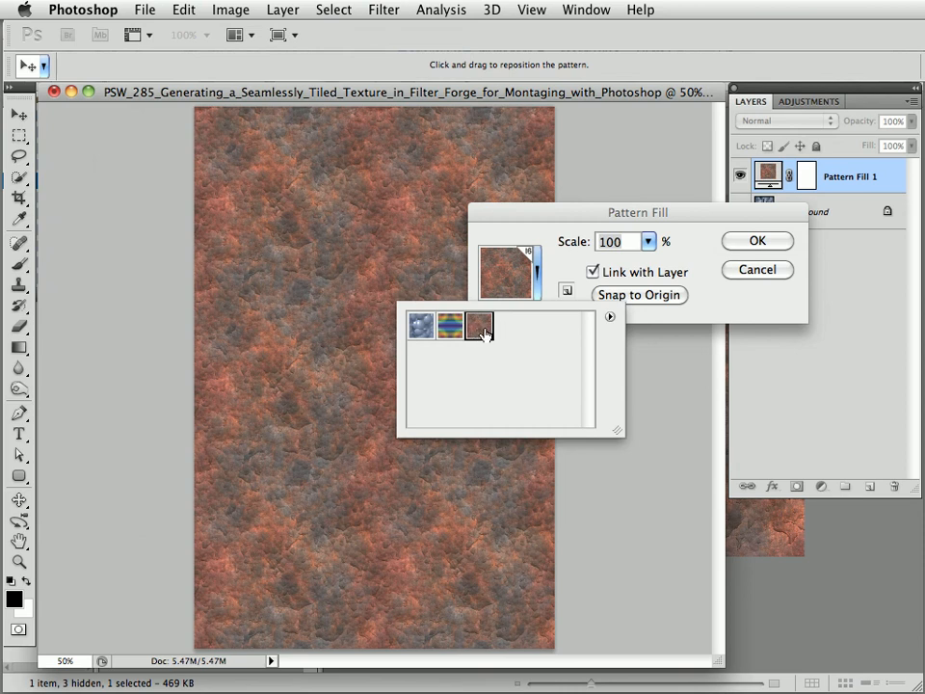
{"action": "left_click", "coordinate": [541, 276]}
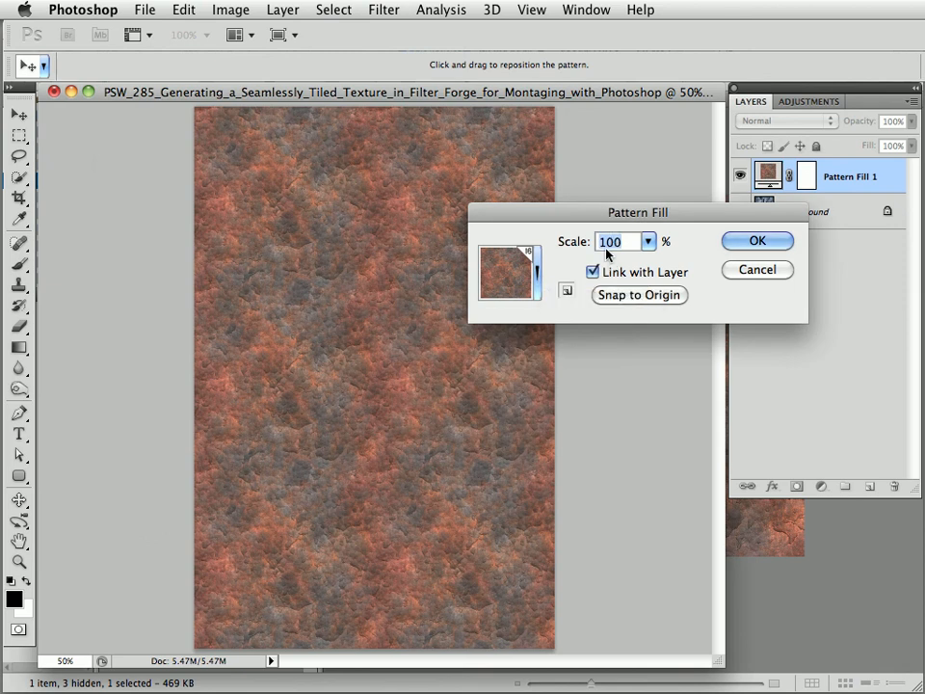
{"action": "left_click", "coordinate": [749, 246]}
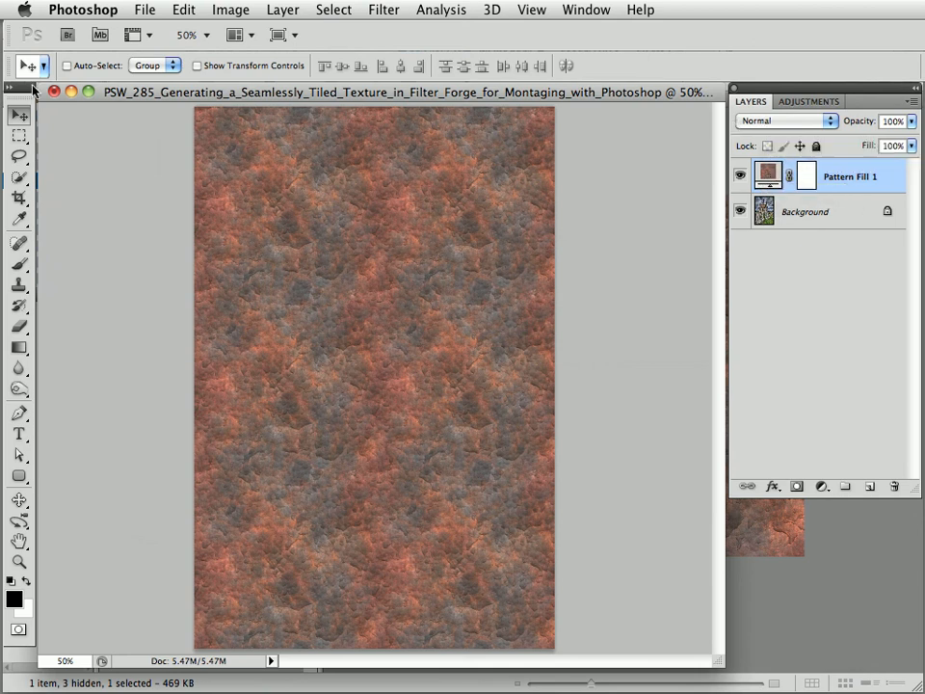
- Set the rust pattern fill layer's blend mode to Overlay and compare the photo with the layer hidden and shown
{"action": "left_click", "coordinate": [770, 123]}
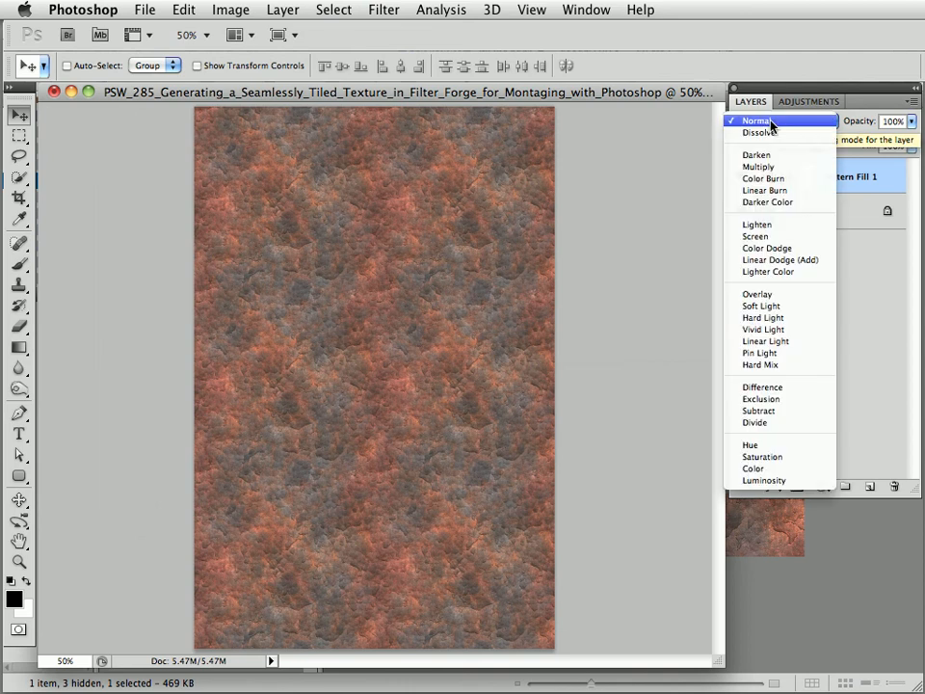
{"action": "left_click", "coordinate": [765, 295]}
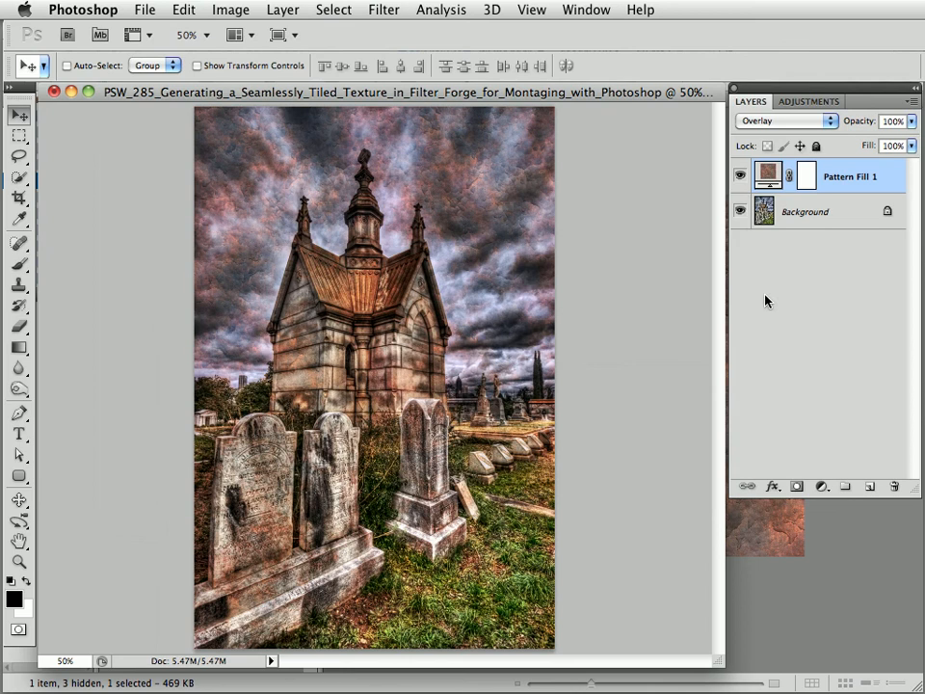
{"action": "left_click", "coordinate": [741, 178]}
{"action": "left_click", "coordinate": [741, 178]}
- Add a Black & White adjustment layer clipped to the rust pattern fill layer, with Normal mode and 100% opacity
{"action": "left_click", "coordinate": [790, 102]}
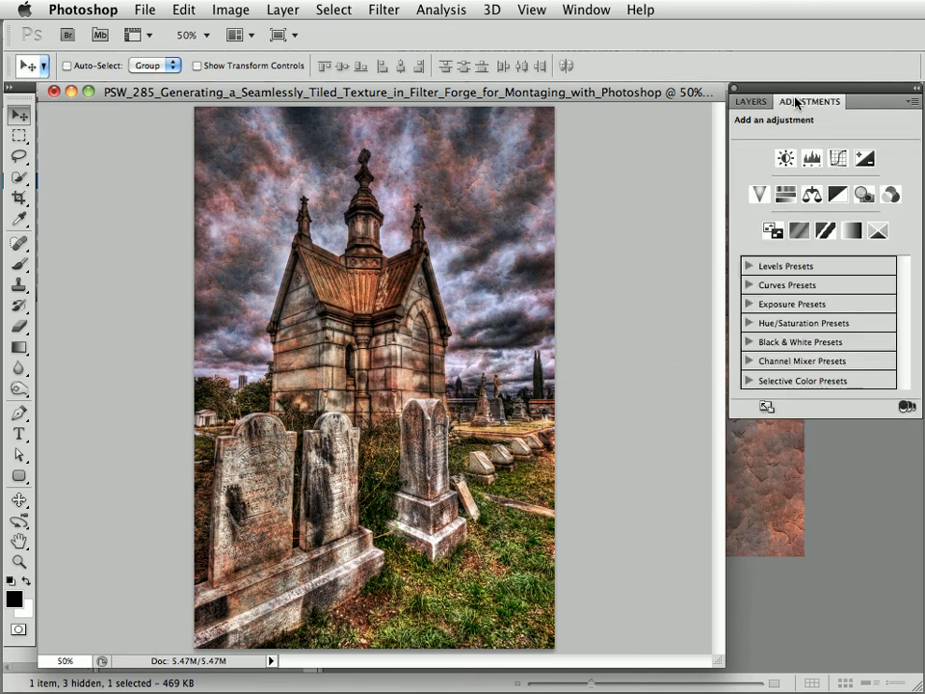
{"action": "left_click", "coordinate": [837, 199], "text": "alt"}
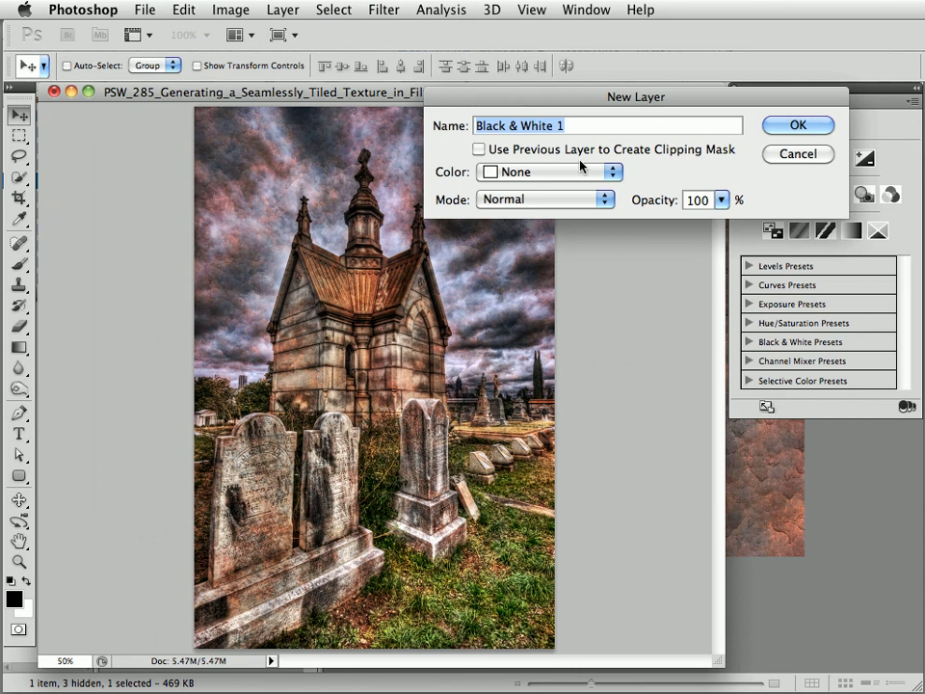
{"action": "left_click", "coordinate": [476, 150]}
{"action": "left_click", "coordinate": [786, 125]}
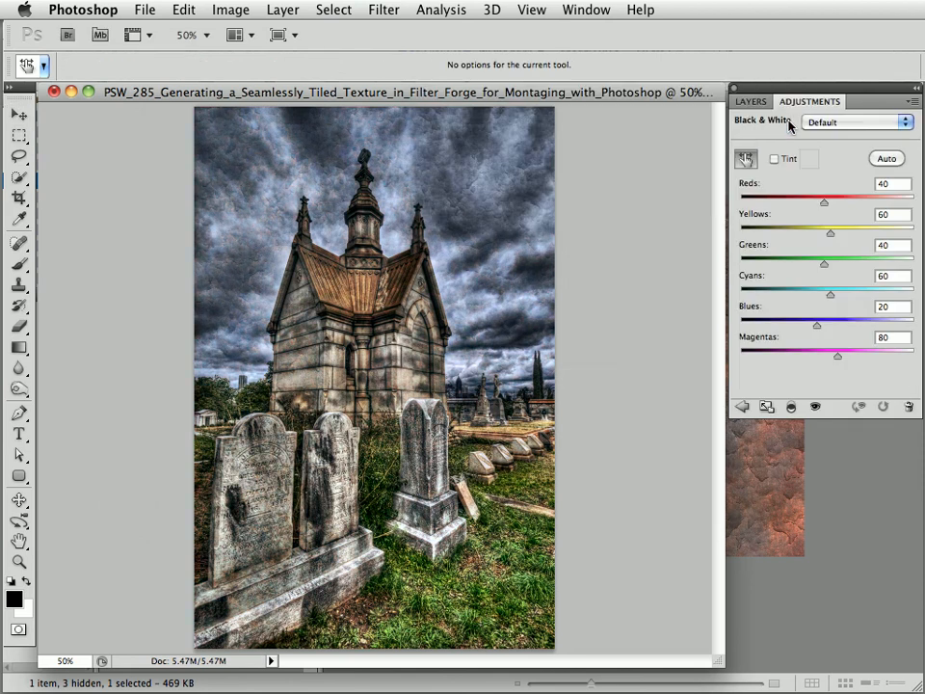
- Inspect the sky and mausoleum roof at 100% zoom with the pattern fill layer hidden and shown
{"action": "left_click", "coordinate": [750, 101]}
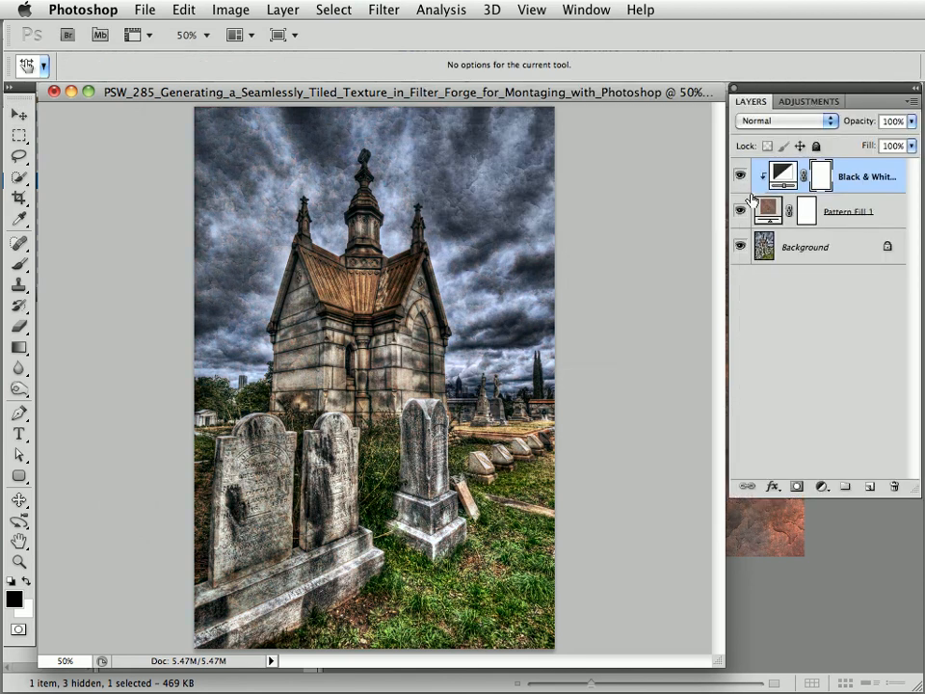
{"action": "left_click", "coordinate": [372, 194]}
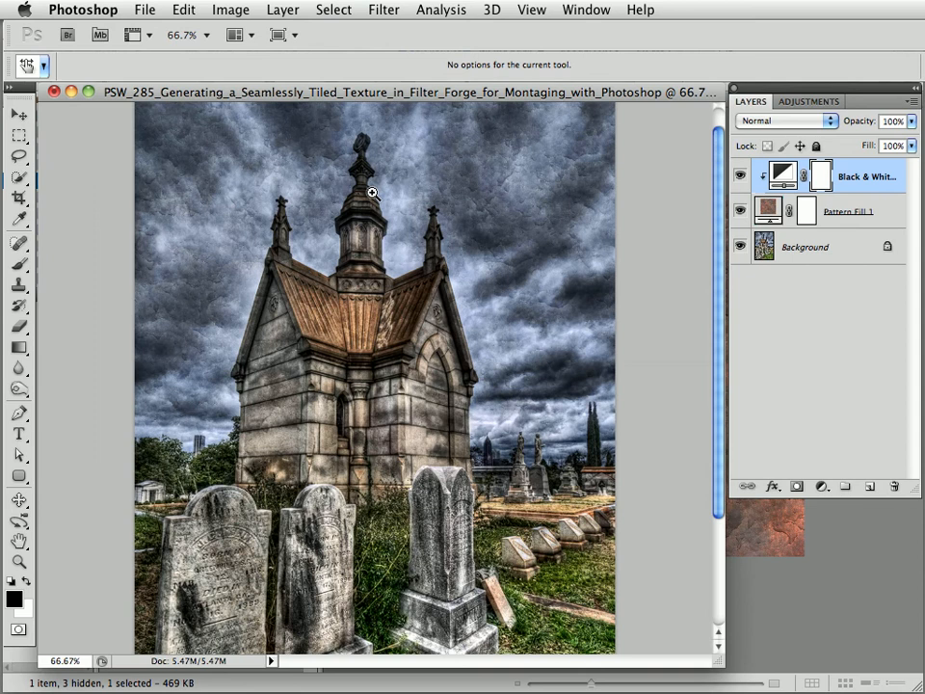
{"action": "left_click", "coordinate": [371, 193]}
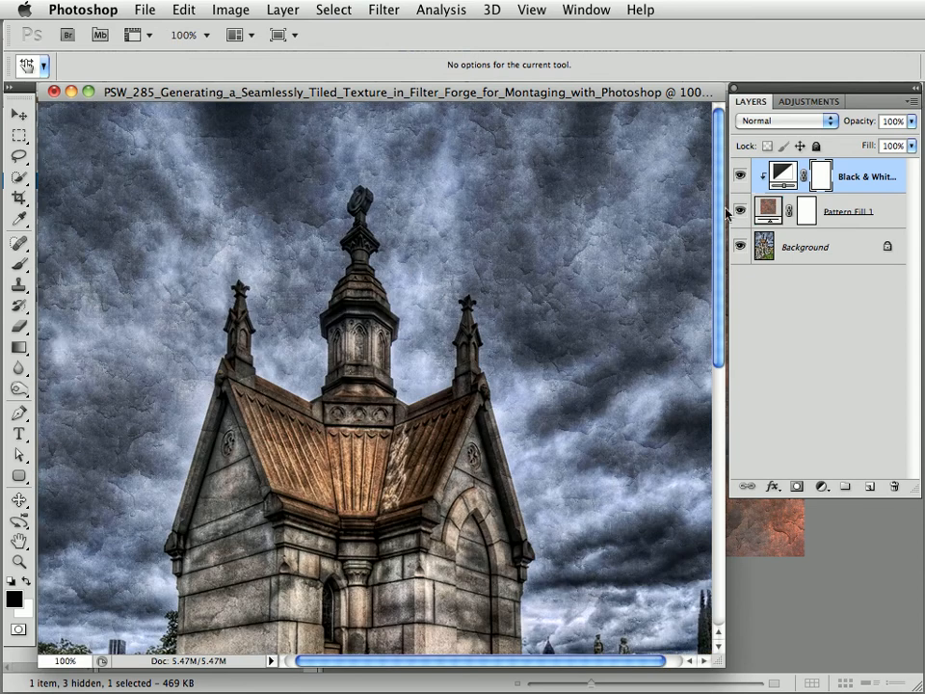
{"action": "left_click", "coordinate": [738, 210]}
{"action": "left_click", "coordinate": [738, 210]}
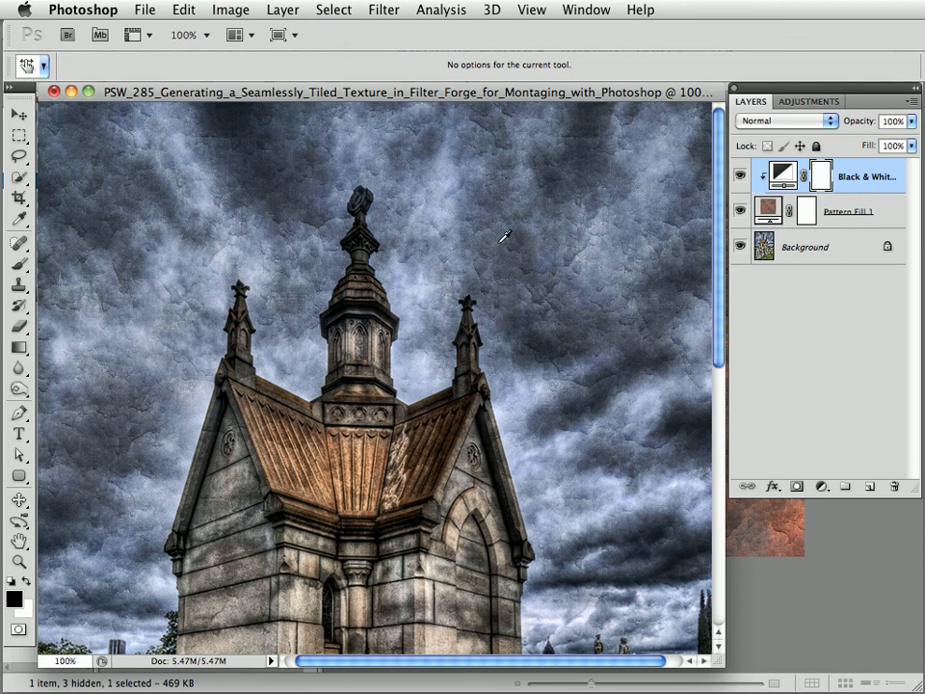
- Set the rust pattern fill's scale to 132%, keeping it linked with the layer
{"action": "double_click", "coordinate": [768, 210]}
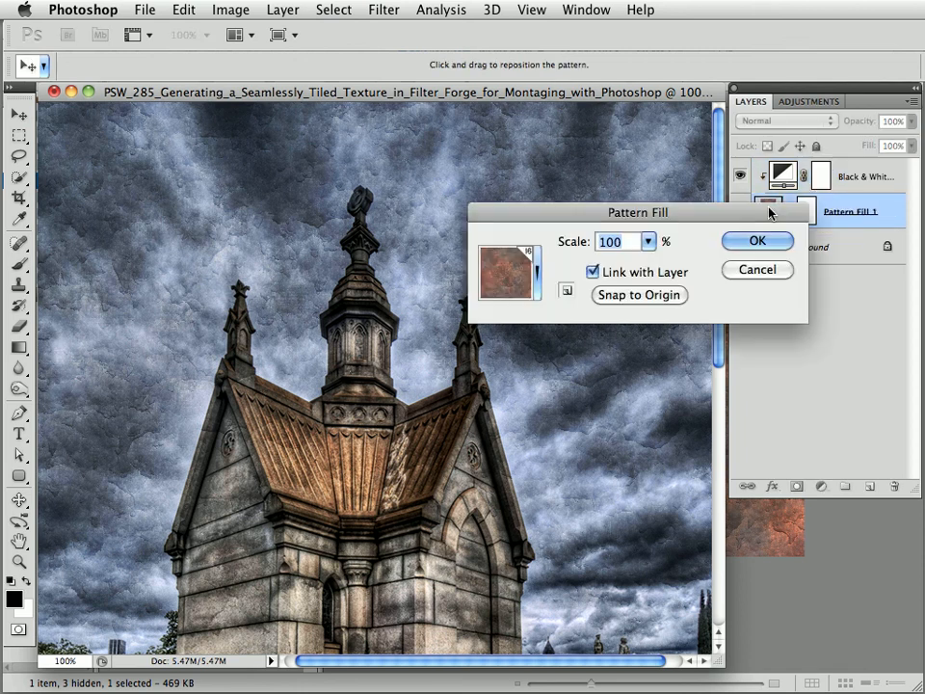
{"action": "left_click", "coordinate": [647, 242]}
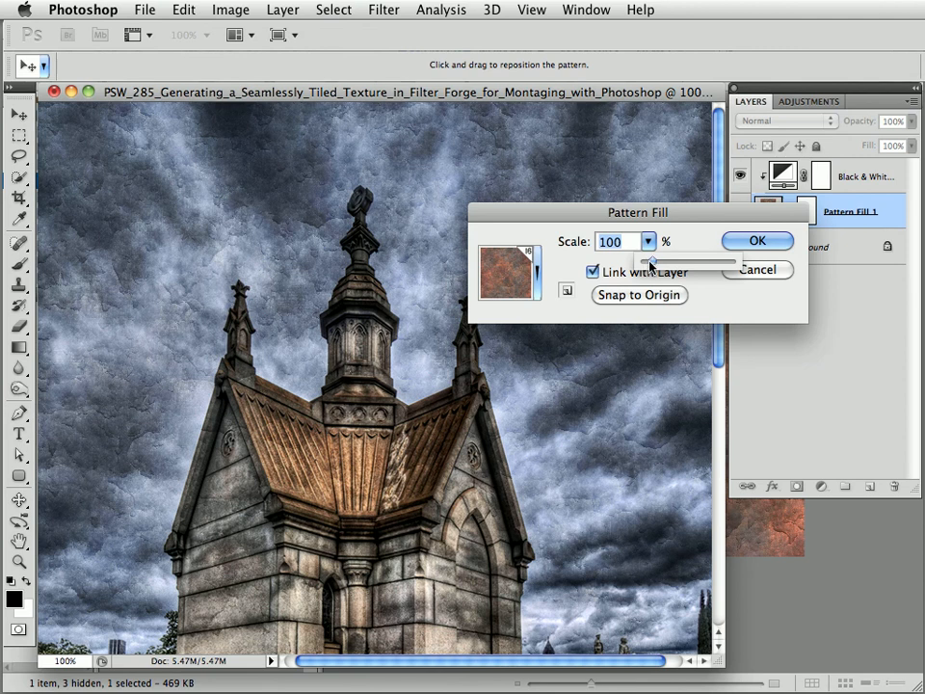
{"action": "left_click_drag", "start_coordinate": [651, 261], "coordinate": [656, 266]}
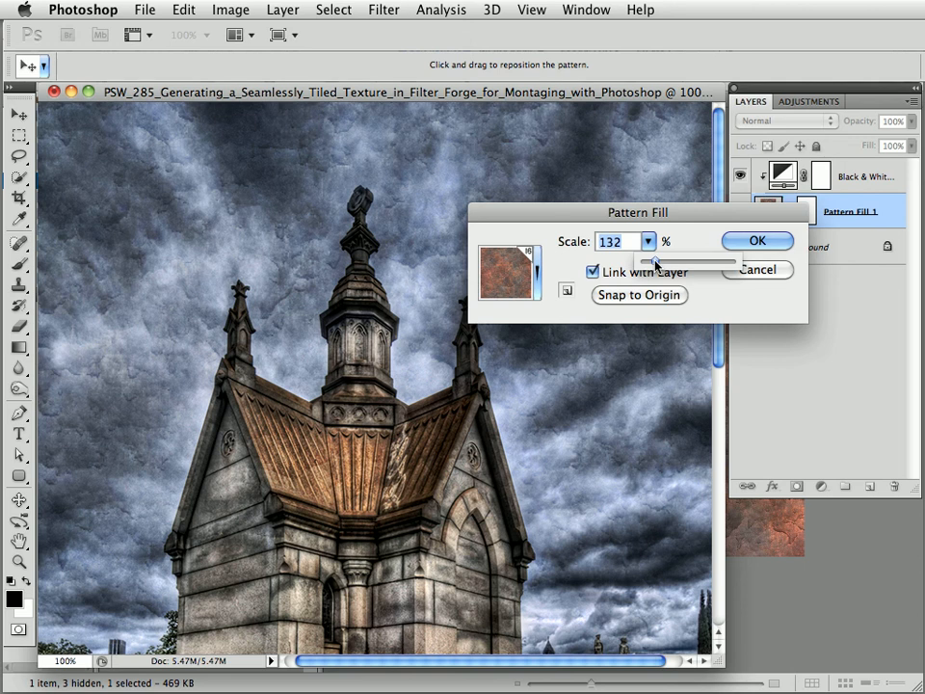
{"action": "left_click", "coordinate": [754, 242]}
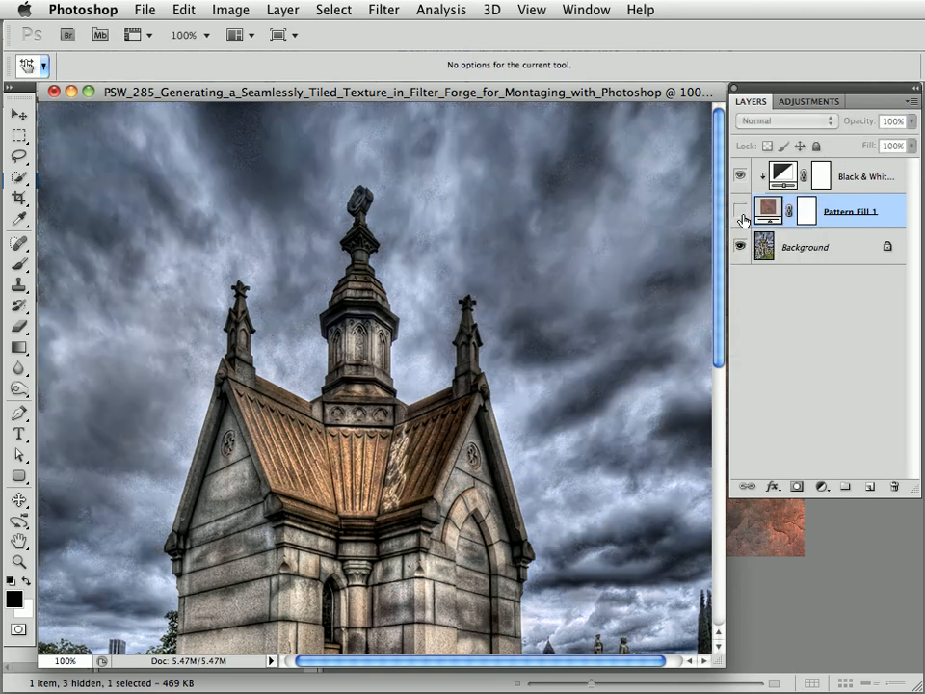
- Compare the photo with the pattern fill layer hidden and shown, and select the Black & White adjustment layer
{"action": "left_click", "coordinate": [740, 212]}
{"action": "left_click", "coordinate": [740, 213]}
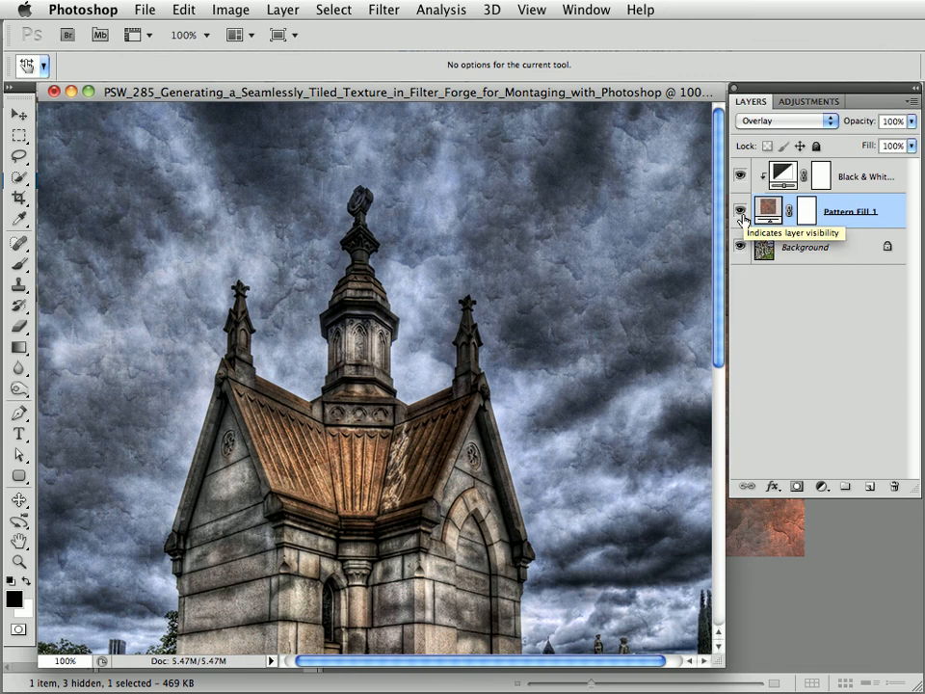
{"action": "left_click", "coordinate": [829, 181]}
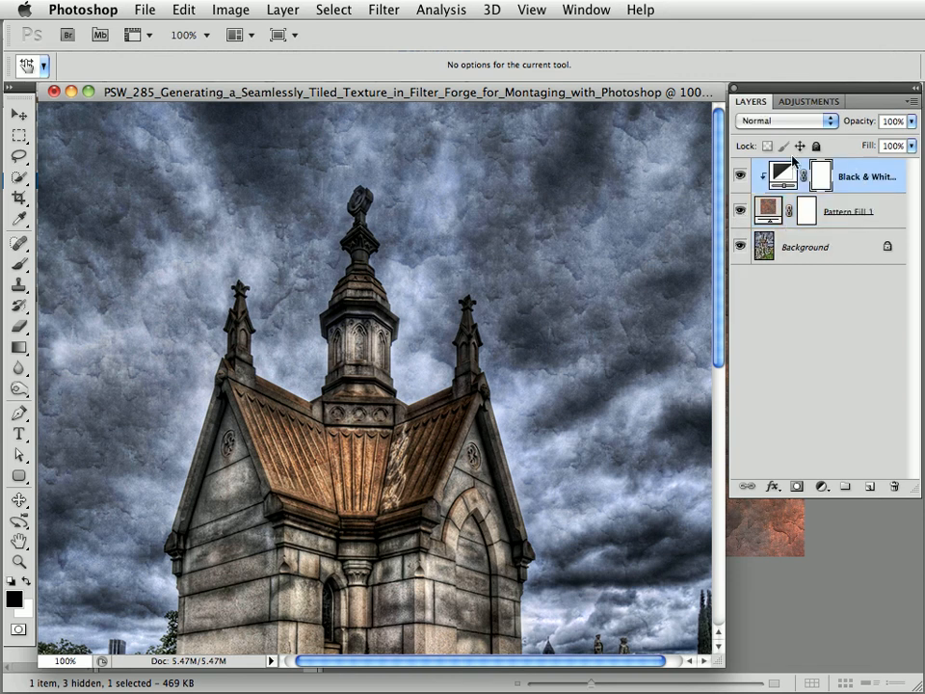
- Hide Photoshop, Bridge and Filter Forge, and switch to Safari with the Super rust filter page
{"action": "key", "text": "ctrl+super+h"}
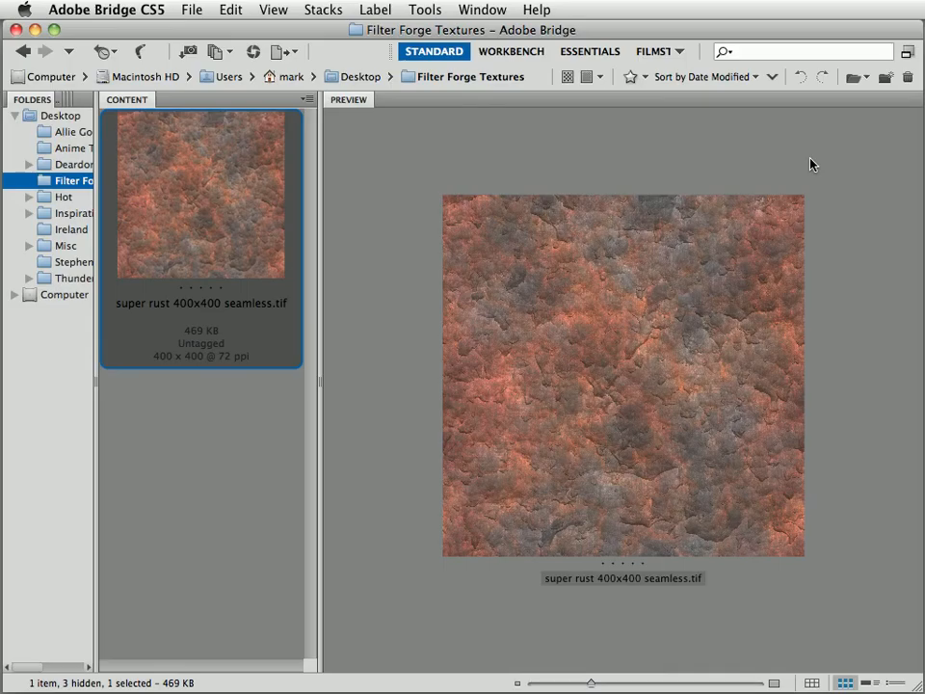
{"action": "key", "text": "super+h"}
{"action": "mouse_move", "coordinate": [20, 327]}
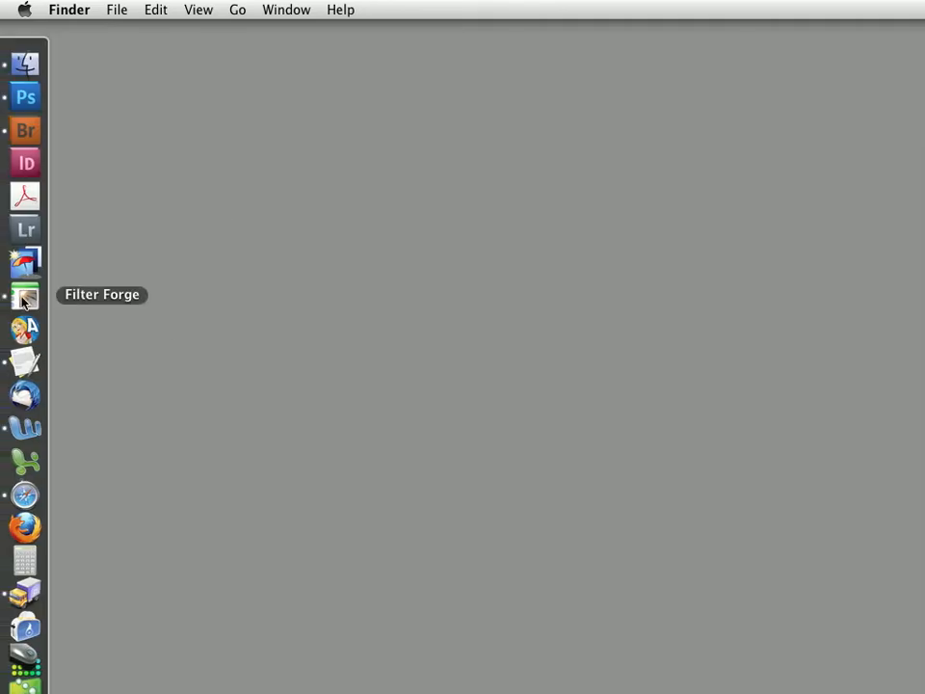
{"action": "left_click", "coordinate": [26, 297]}
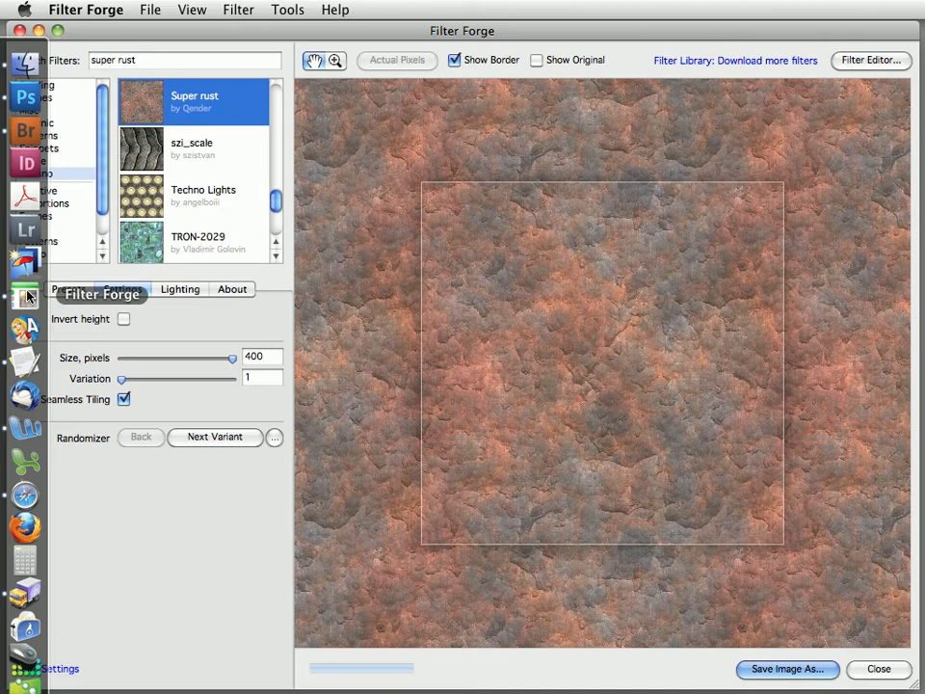
{"action": "key", "text": "super+h"}
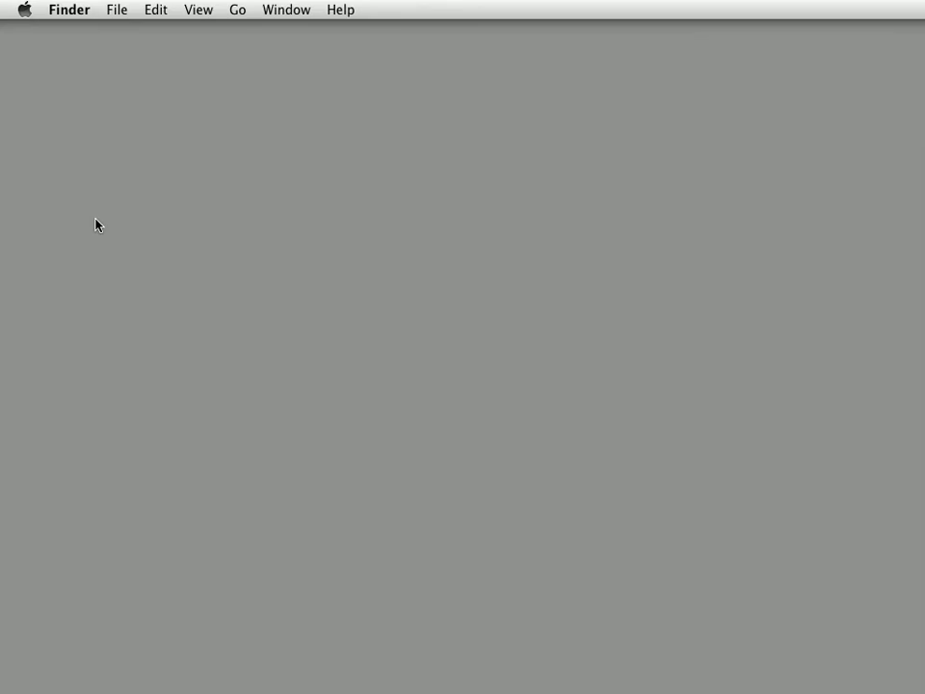
{"action": "mouse_move", "coordinate": [20, 361]}
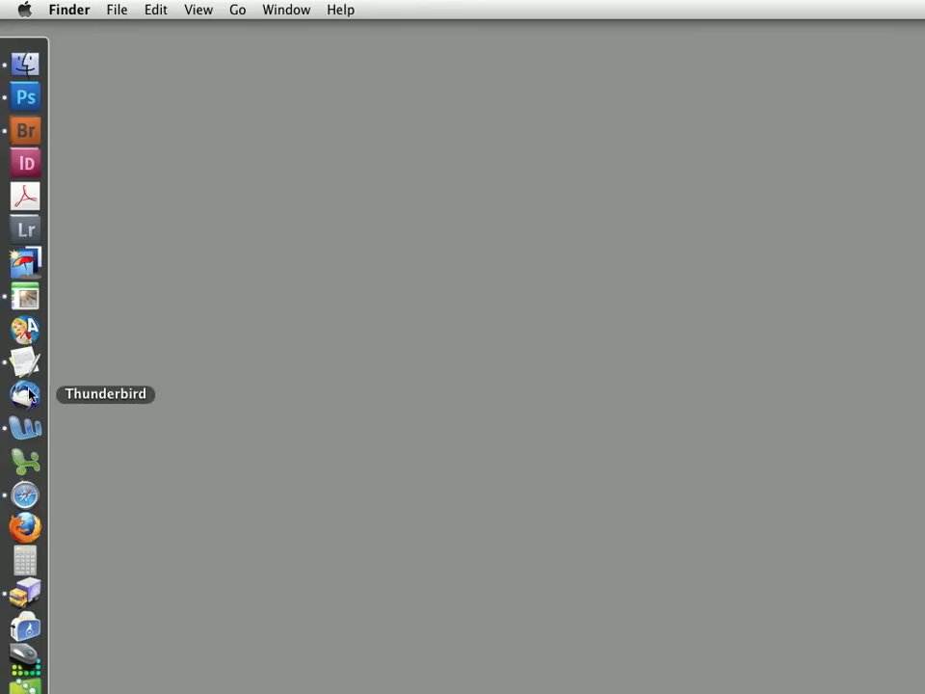
{"action": "left_click", "coordinate": [25, 494]}
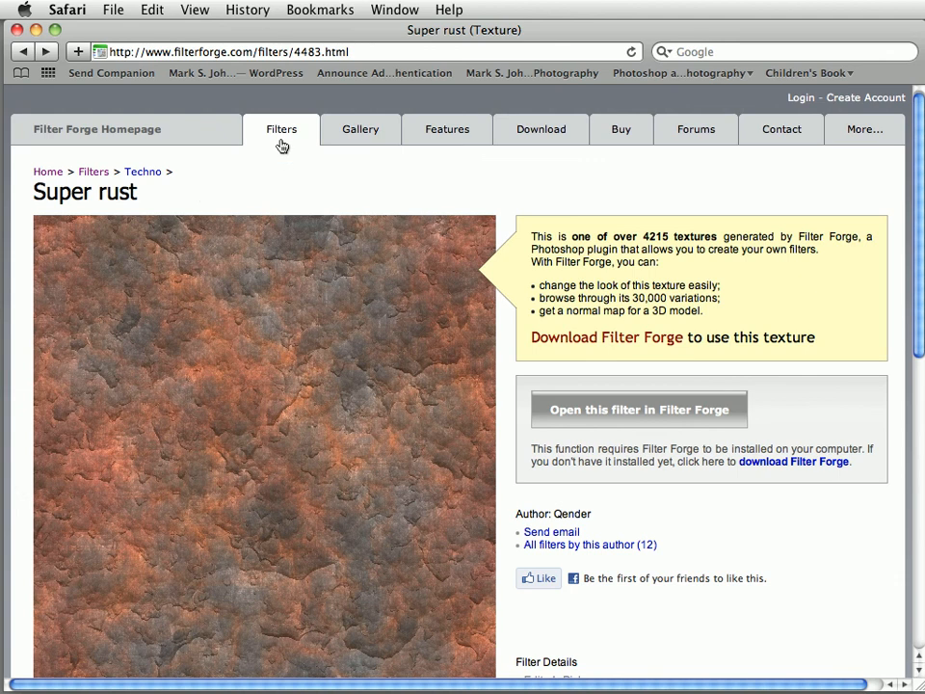
- Search the online Filter Library for sack material and open the Sack Material texture's page
{"action": "left_click", "coordinate": [281, 134]}
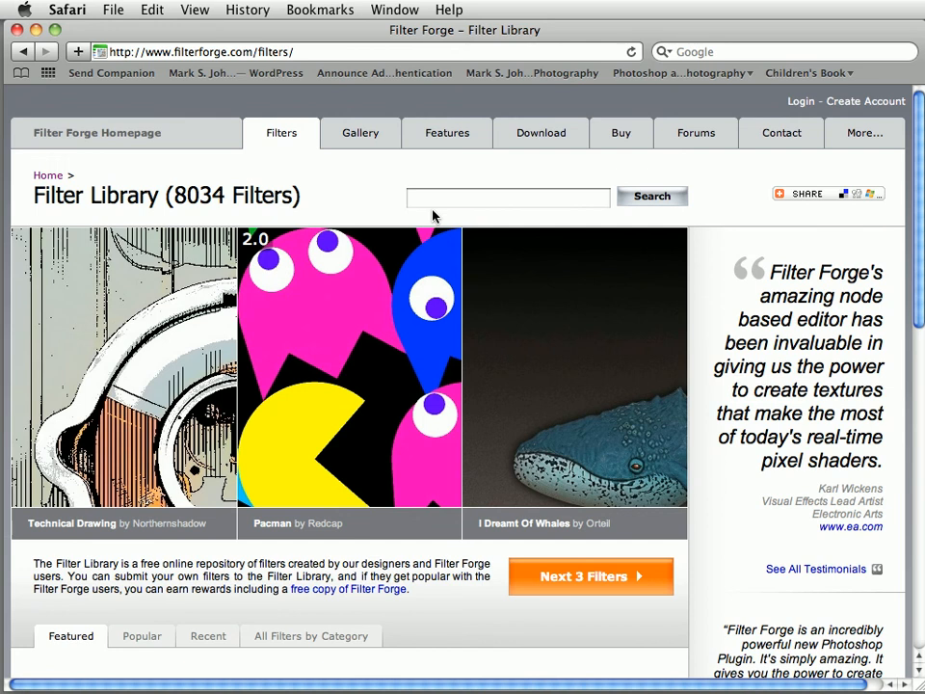
{"action": "type", "text": "sack material"}
{"action": "key", "text": "Return"}
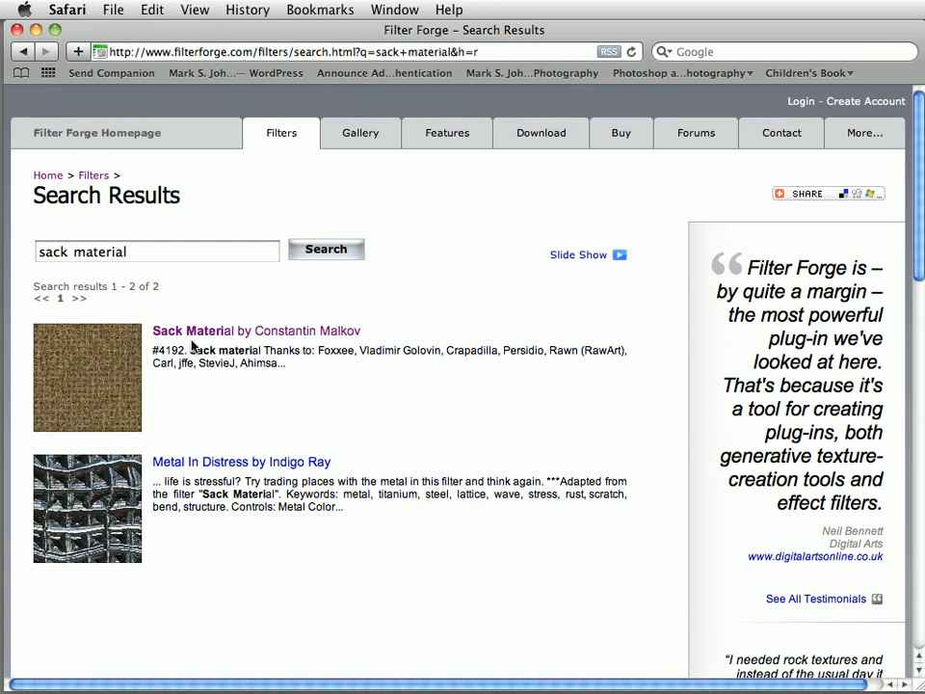
{"action": "left_click", "coordinate": [190, 331]}
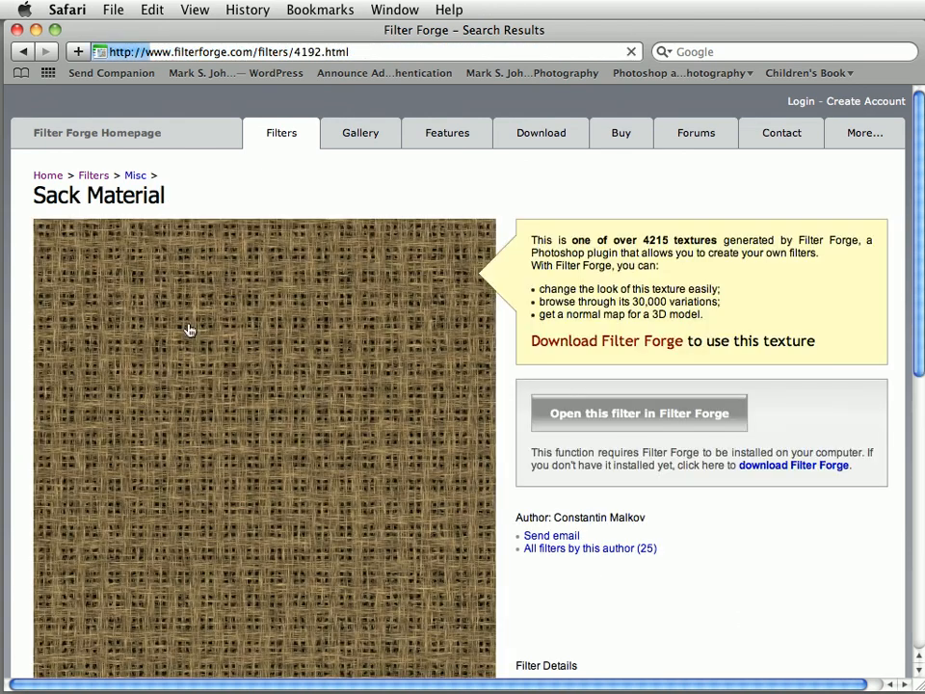
- Look through the Sack Material variations, view the second variation enlarged, and return to the texture's page
{"action": "scroll", "coordinate": [274, 414], "scroll_direction": "down", "scroll_amount": 4}
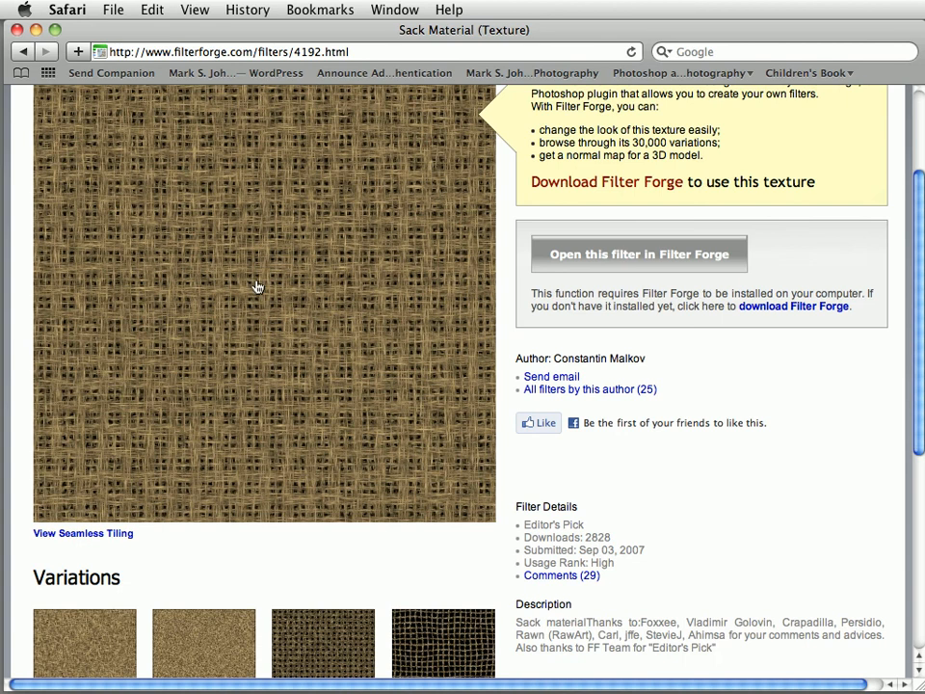
{"action": "scroll", "coordinate": [256, 318], "scroll_direction": "down", "scroll_amount": 2}
{"action": "scroll", "coordinate": [222, 308], "scroll_direction": "down", "scroll_amount": 1}
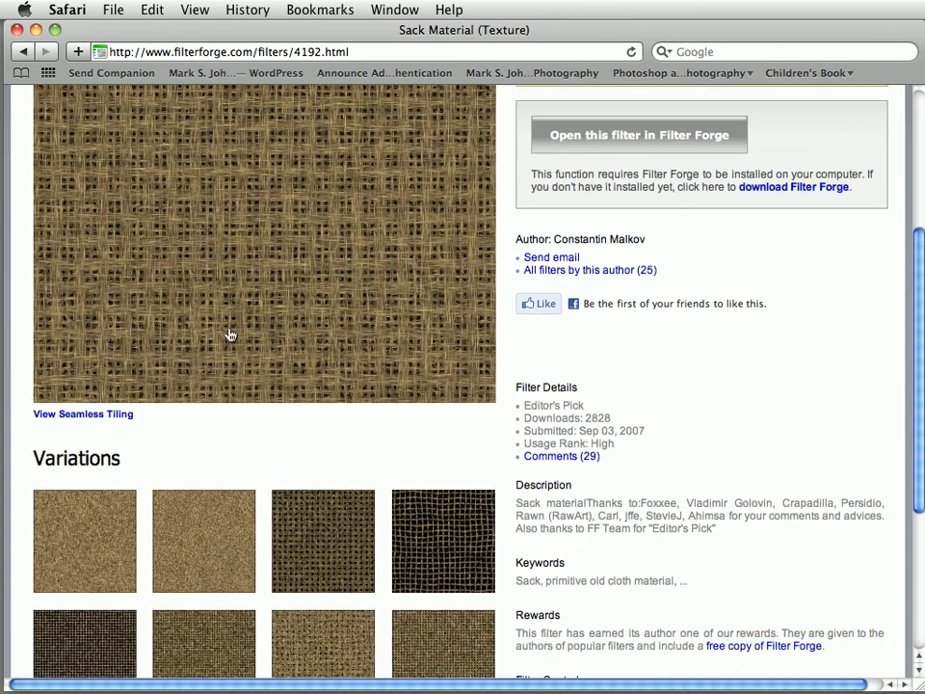
{"action": "left_click", "coordinate": [217, 525]}
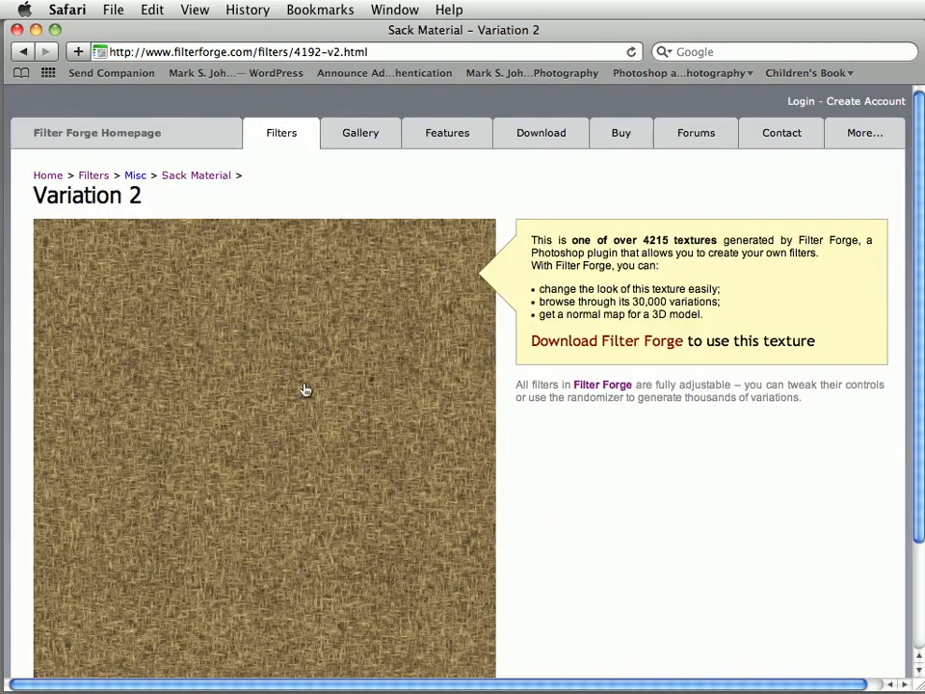
{"action": "left_click", "coordinate": [23, 51]}
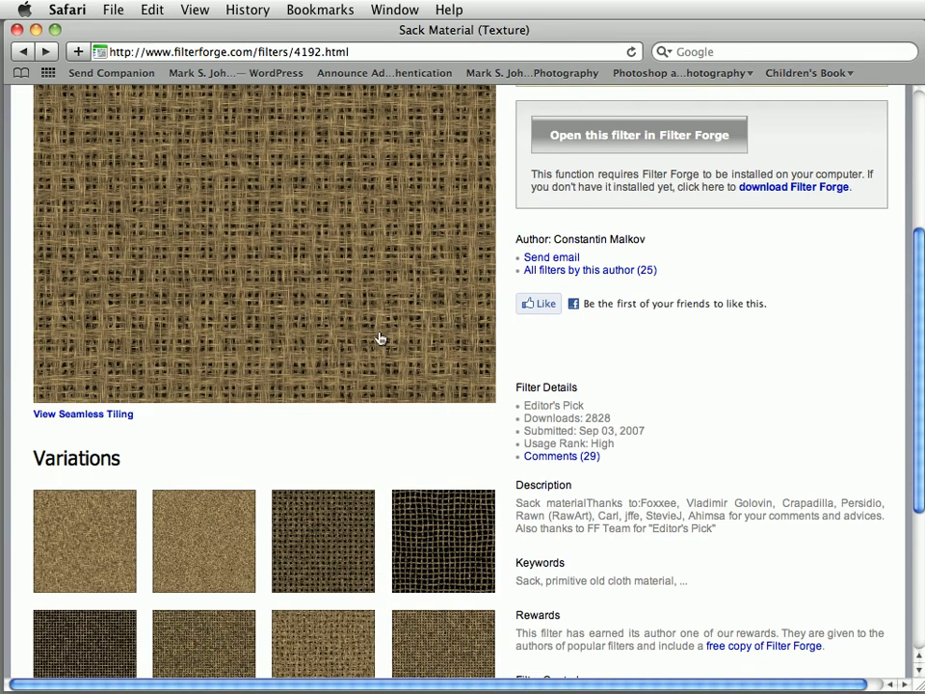
- Open the Sack Material filter in Filter Forge and create a new 400 x 400 pixel image for it
{"action": "scroll", "coordinate": [545, 247], "scroll_direction": "up", "scroll_amount": 3}
{"action": "left_click", "coordinate": [640, 247]}
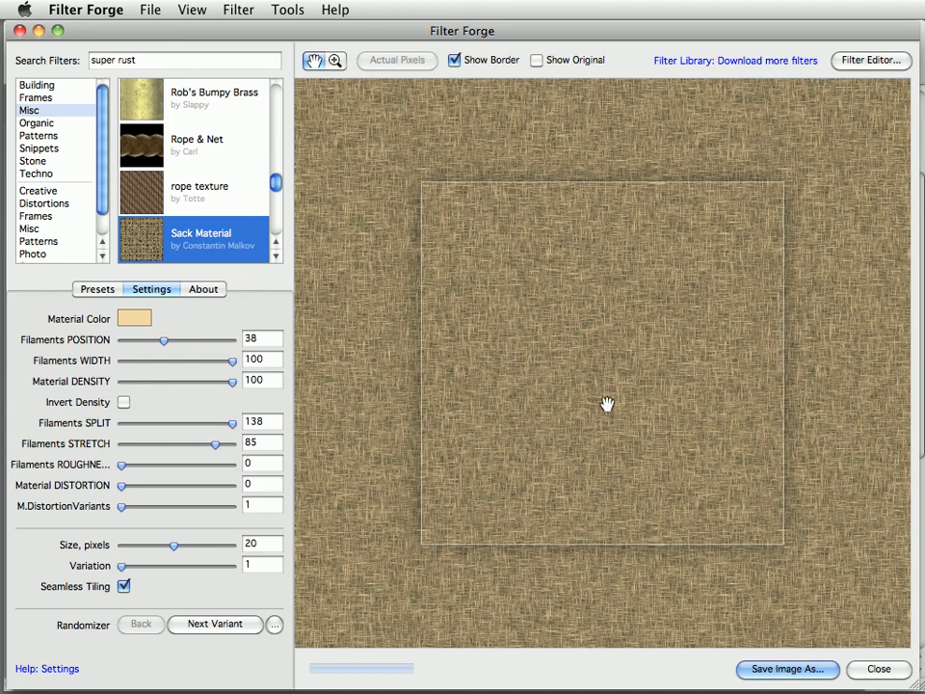
{"action": "left_click", "coordinate": [149, 10]}
{"action": "left_click", "coordinate": [163, 35]}
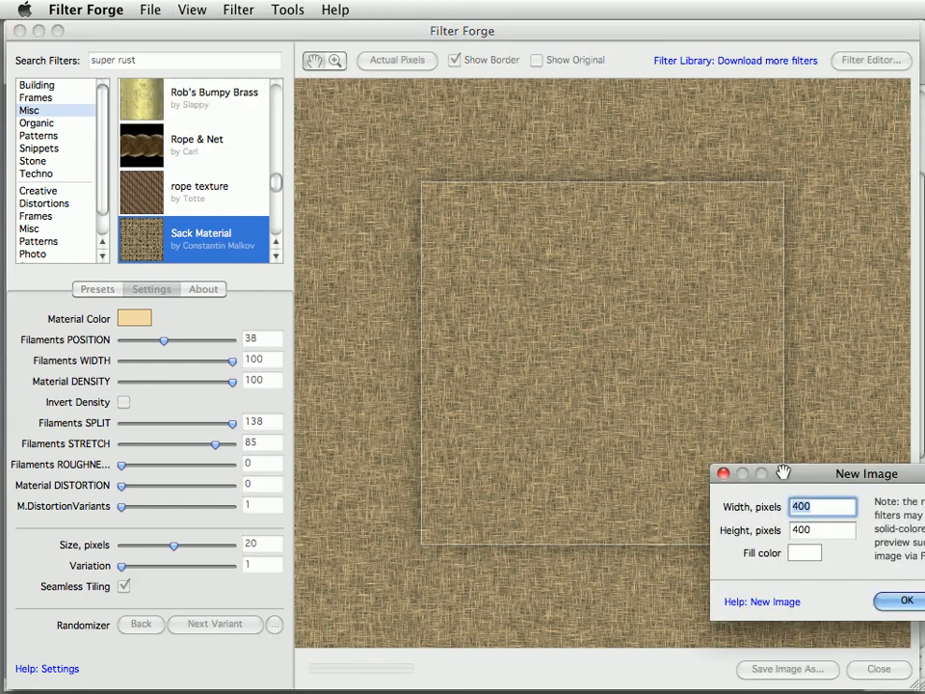
{"action": "left_click_drag", "start_coordinate": [780, 473], "coordinate": [568, 391]}
{"action": "left_click", "coordinate": [781, 518]}
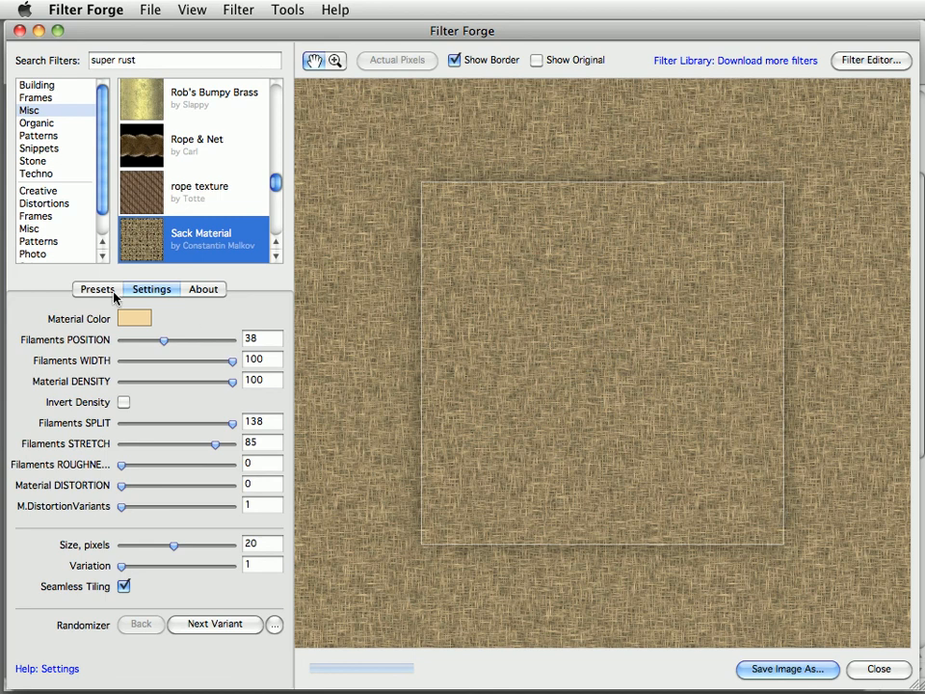
- Apply the second factory preset of Sack Material and turn on Seamless Tiling
{"action": "left_click", "coordinate": [108, 290]}
{"action": "left_click", "coordinate": [132, 379]}
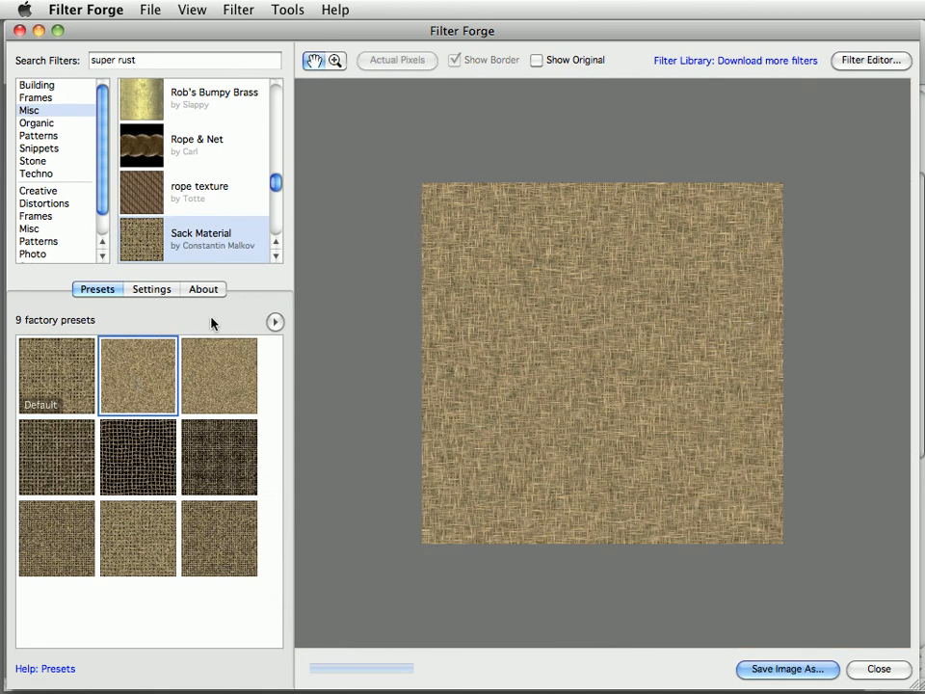
{"action": "left_click", "coordinate": [151, 290]}
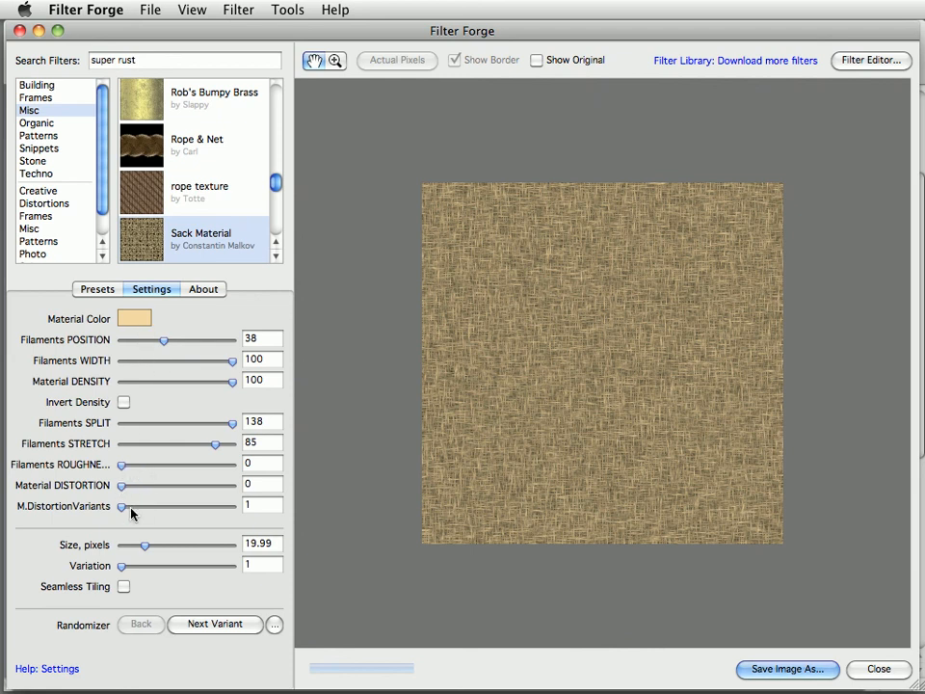
{"action": "left_click", "coordinate": [124, 587]}
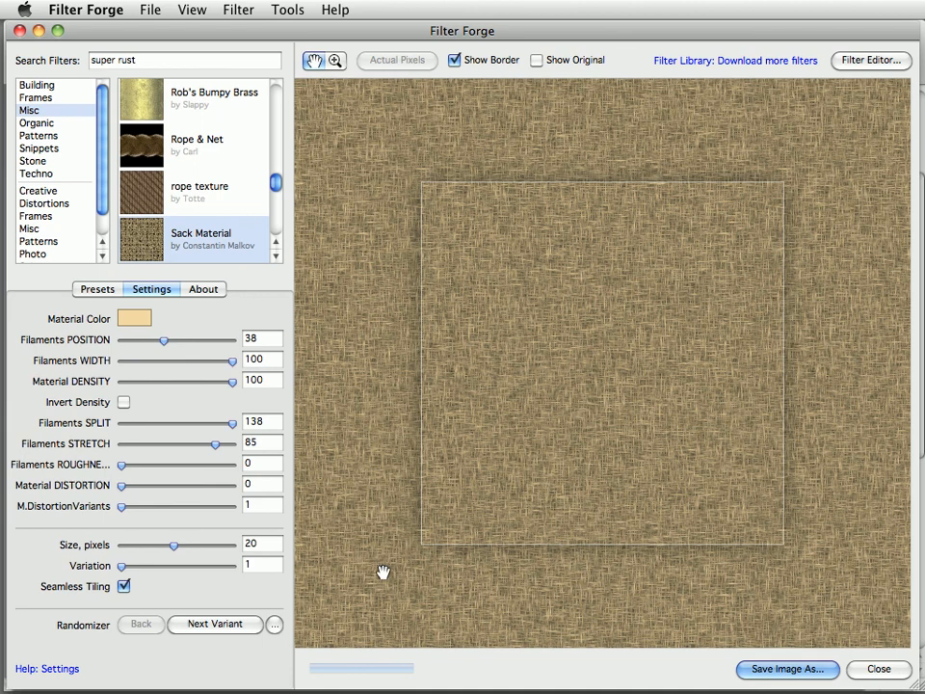
- Save the texture as sack material.tif in the Filter Forge Textures folder, using 8 bit TIFF without compression
{"action": "left_click", "coordinate": [788, 669]}
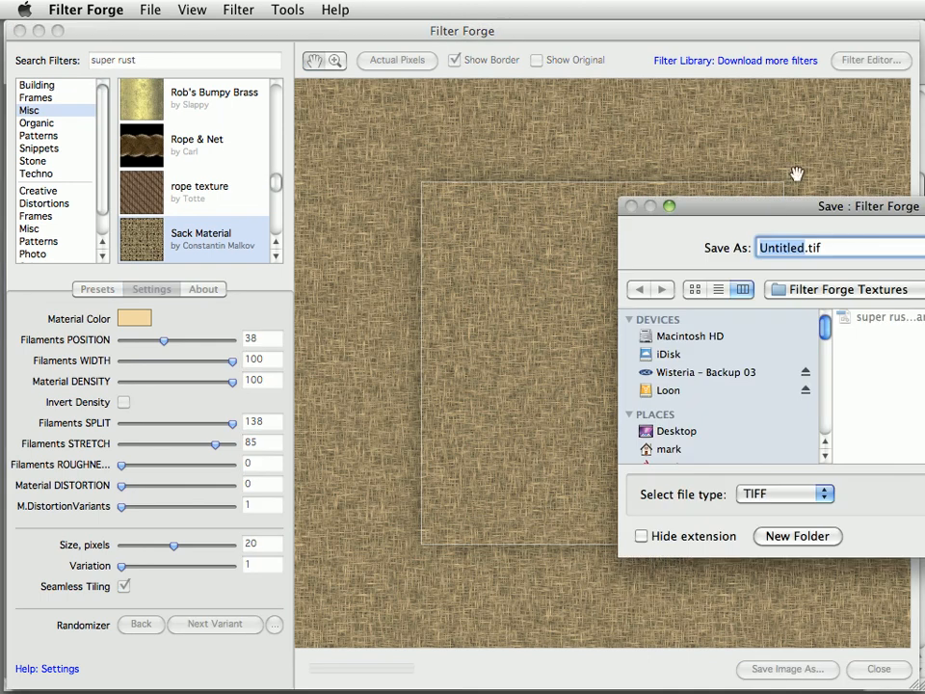
{"action": "left_click_drag", "start_coordinate": [779, 208], "coordinate": [367, 153]}
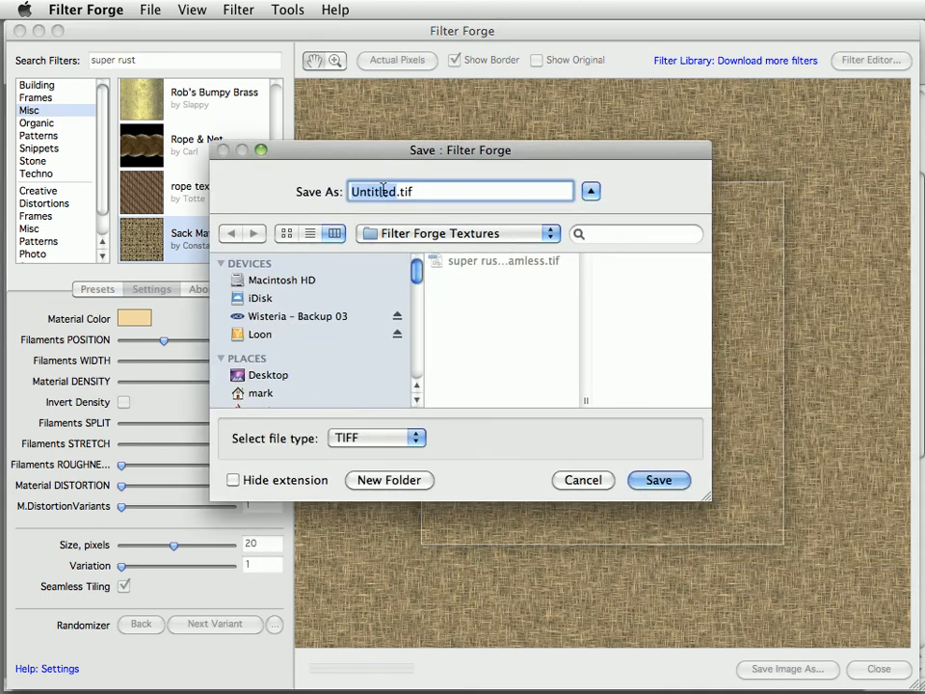
{"action": "type", "text": "sack mater"}
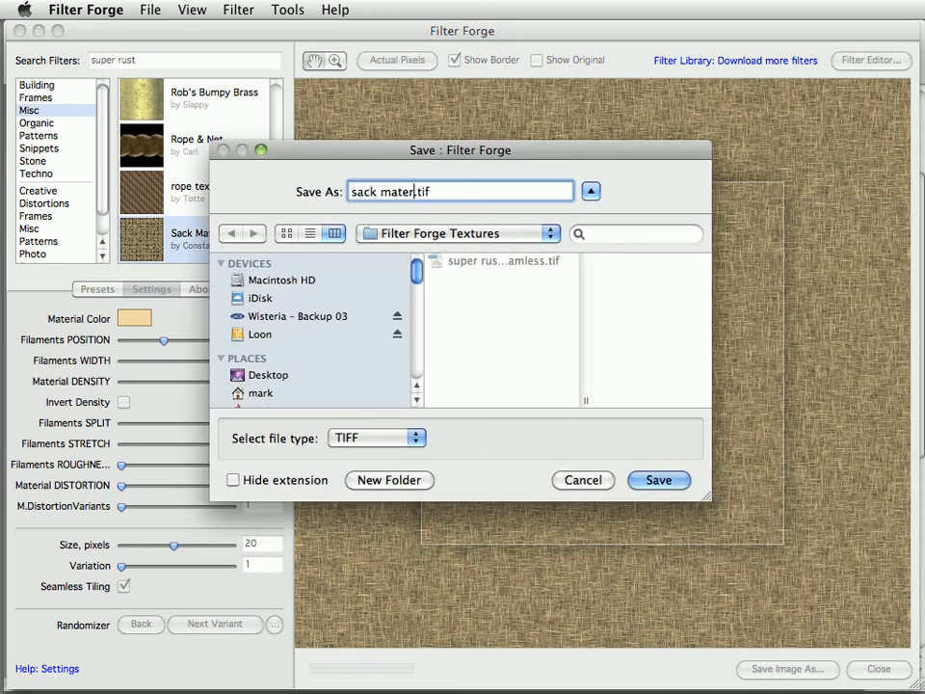
{"action": "type", "text": "ial"}
{"action": "key", "text": "Return"}
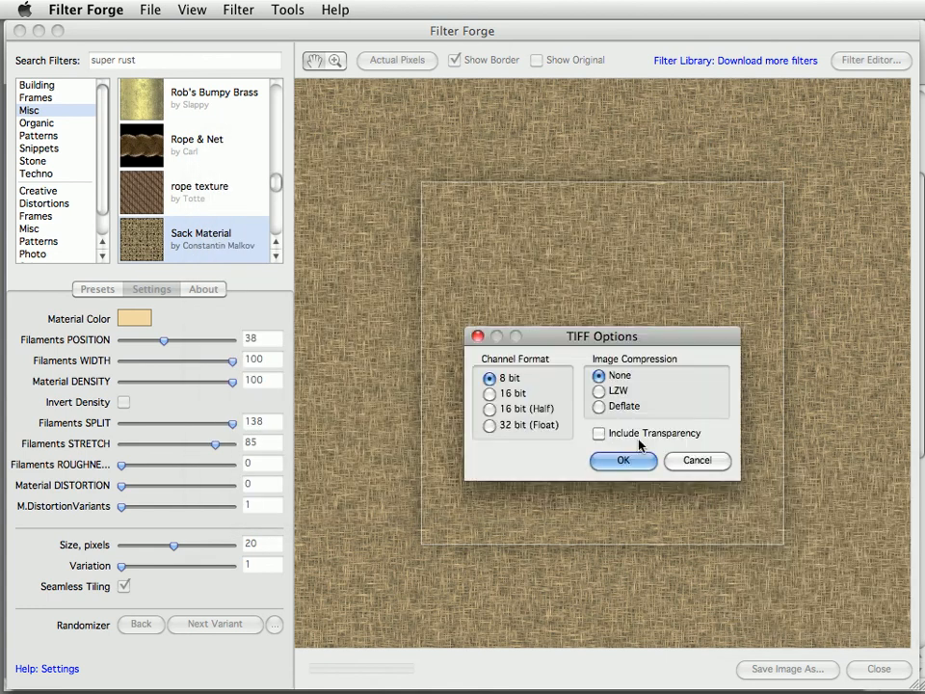
{"action": "left_click", "coordinate": [615, 464]}
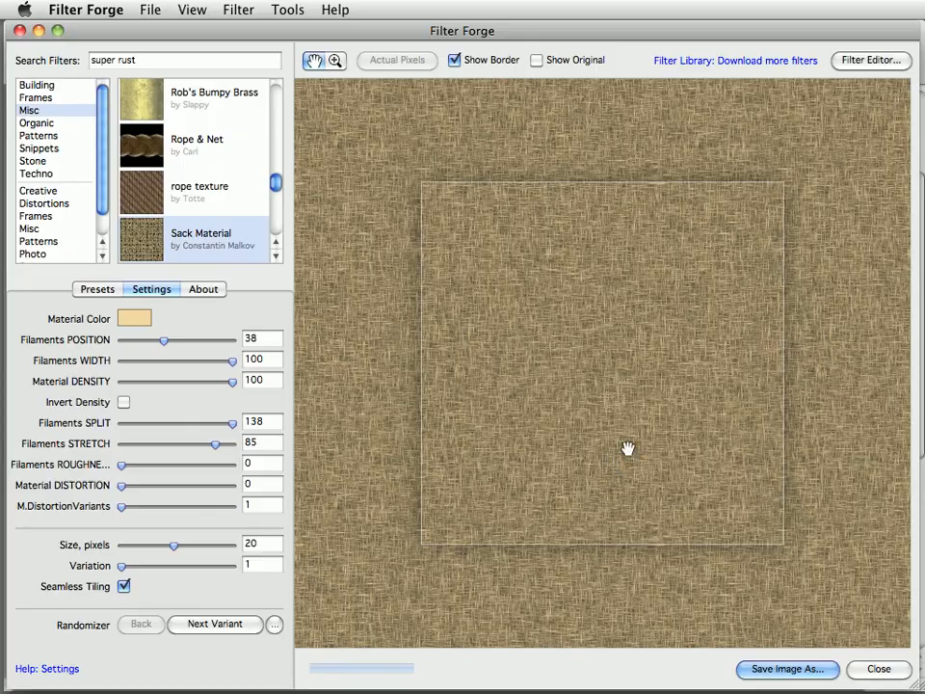
- Quit Filter Forge, switch to Adobe Bridge and open sack material.tif in Photoshop, assigning the working RGB profile
{"action": "key", "text": "super+q"}
{"action": "key", "text": "super+q"}
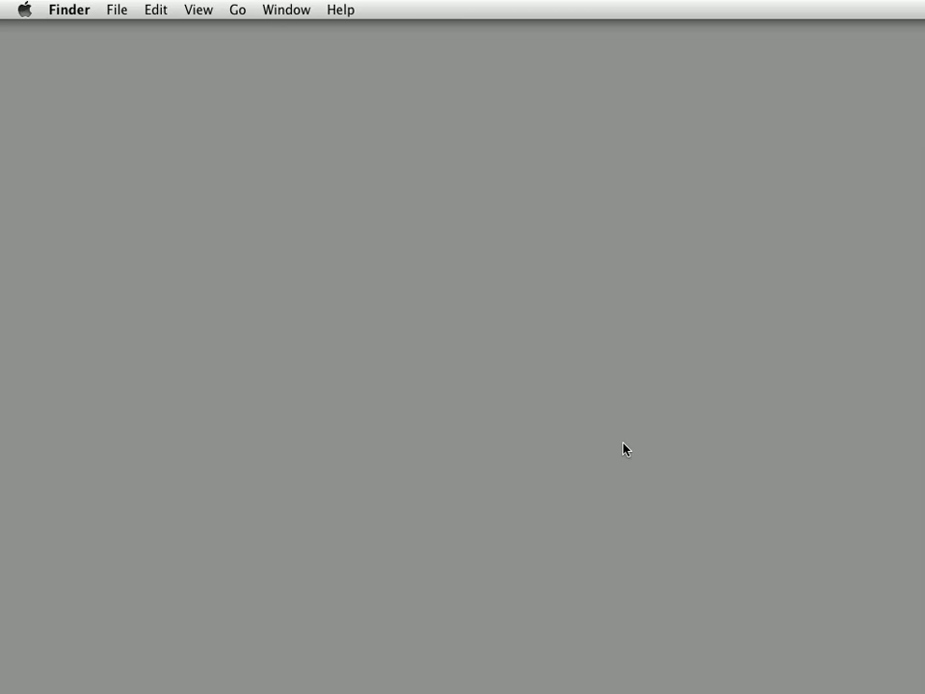
{"action": "mouse_move", "coordinate": [25, 97]}
{"action": "left_click", "coordinate": [25, 131]}
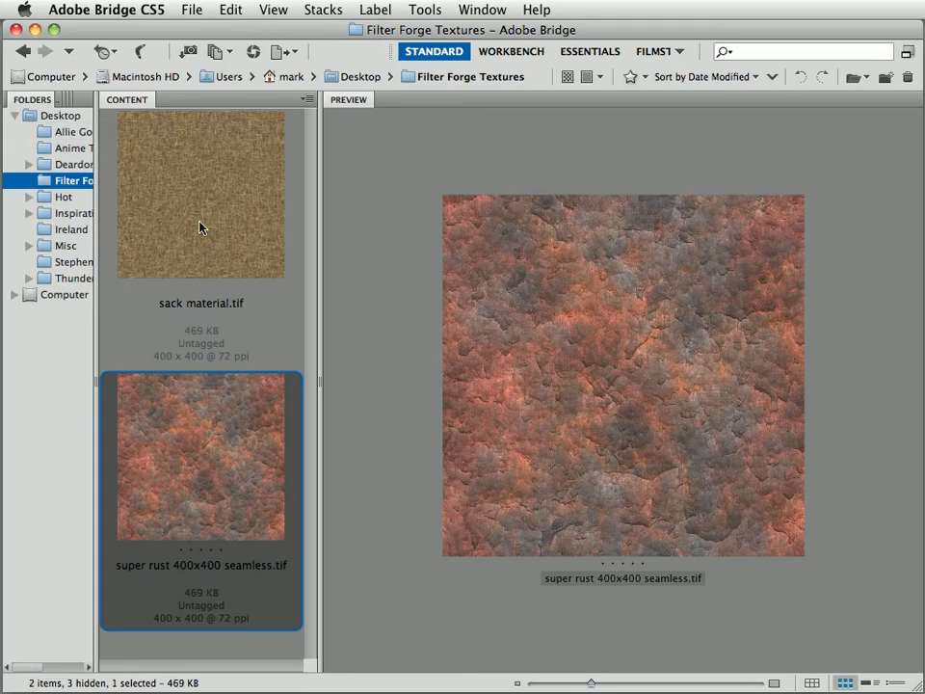
{"action": "double_click", "coordinate": [194, 204]}
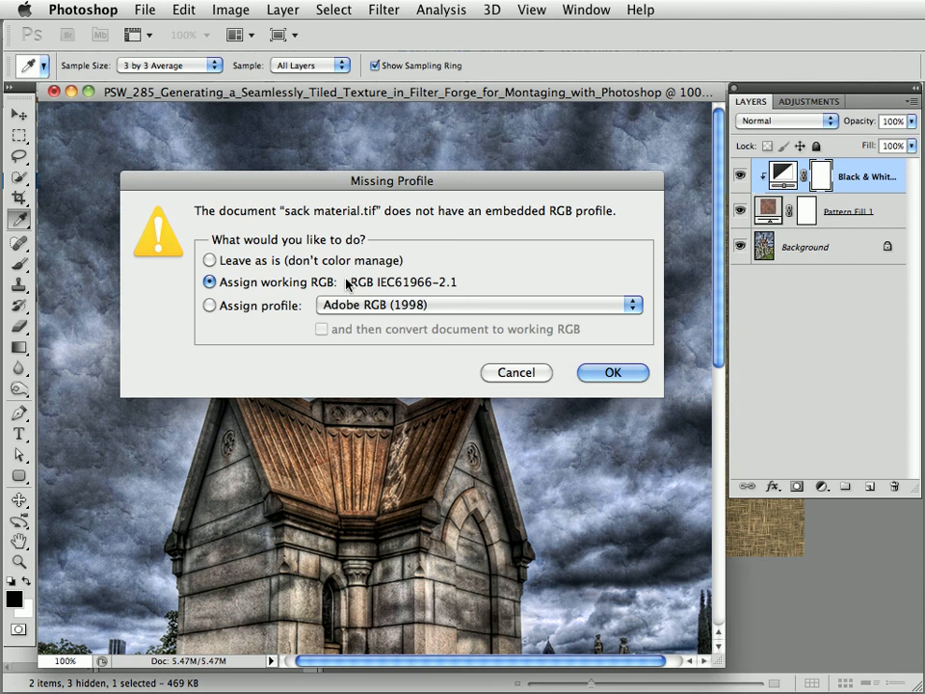
{"action": "left_click", "coordinate": [609, 375]}
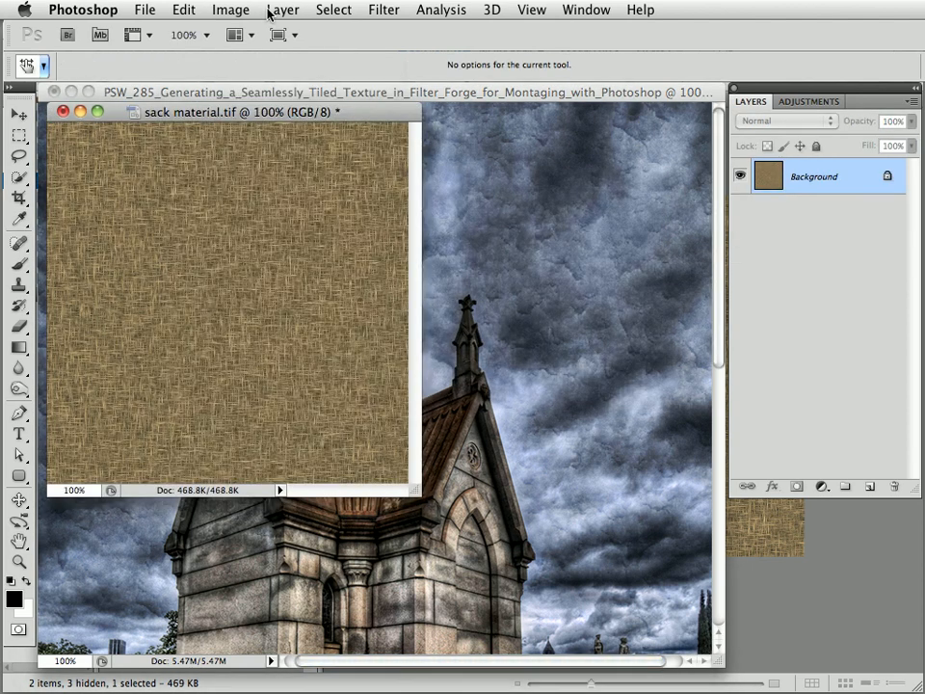
- Define the whole sack texture as a pattern named sack material.tif and close its document
{"action": "left_click", "coordinate": [184, 10]}
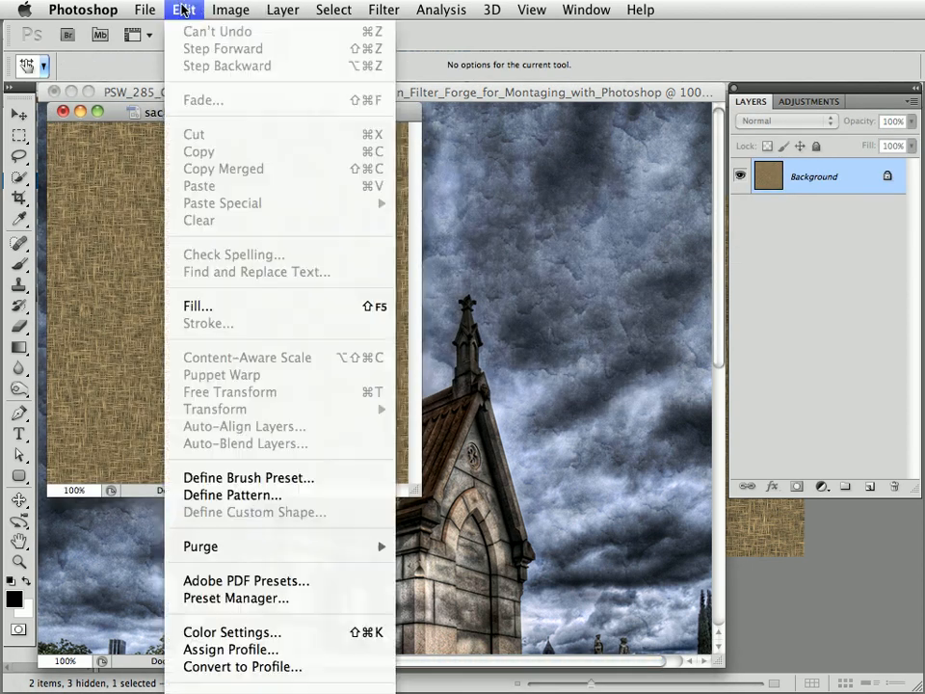
{"action": "left_click", "coordinate": [260, 494]}
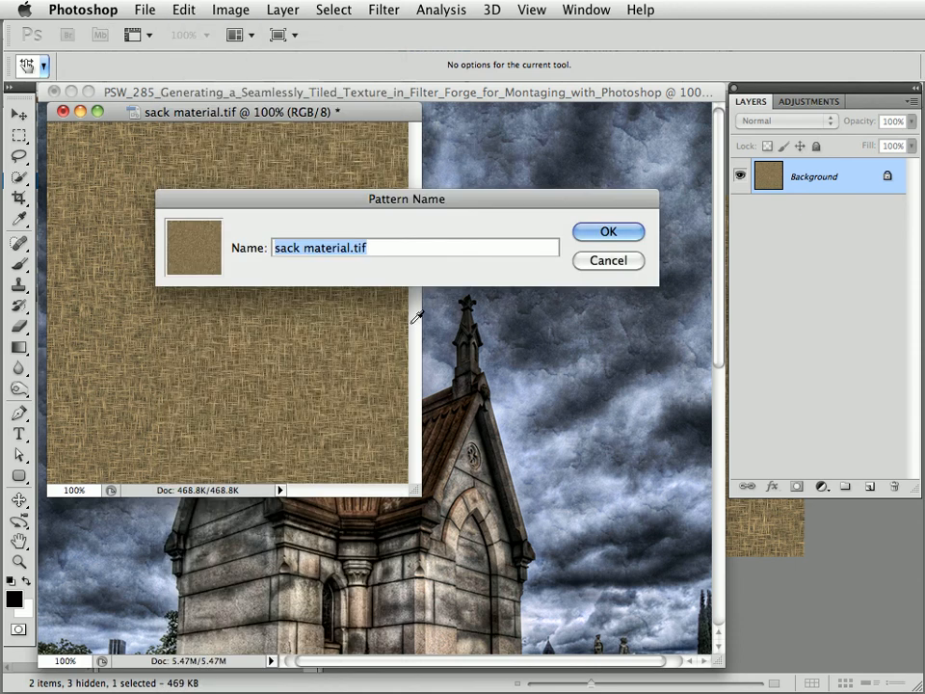
{"action": "left_click", "coordinate": [587, 230]}
{"action": "left_click", "coordinate": [63, 111]}
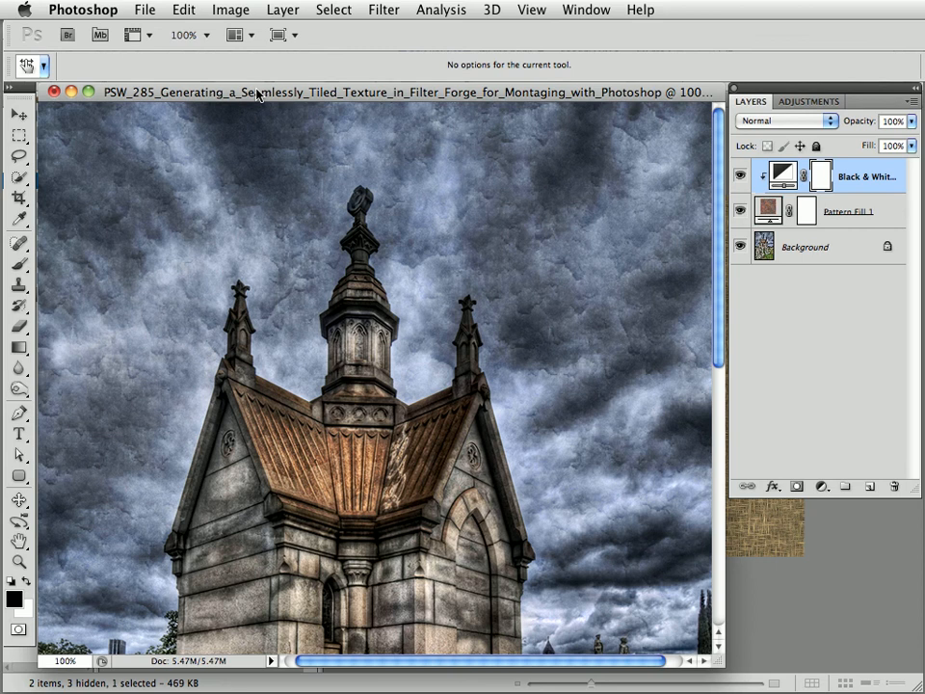
- Add a pattern fill layer with the sack material pattern at 100% scale above all layers, blended in Overlay mode
{"action": "left_click", "coordinate": [822, 489]}
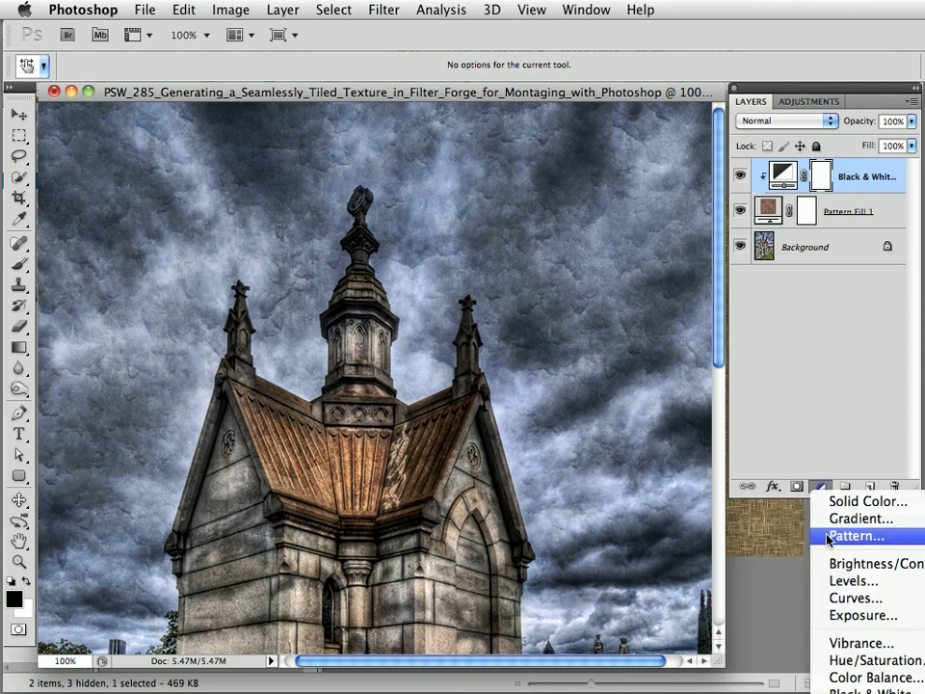
{"action": "left_click", "coordinate": [827, 537]}
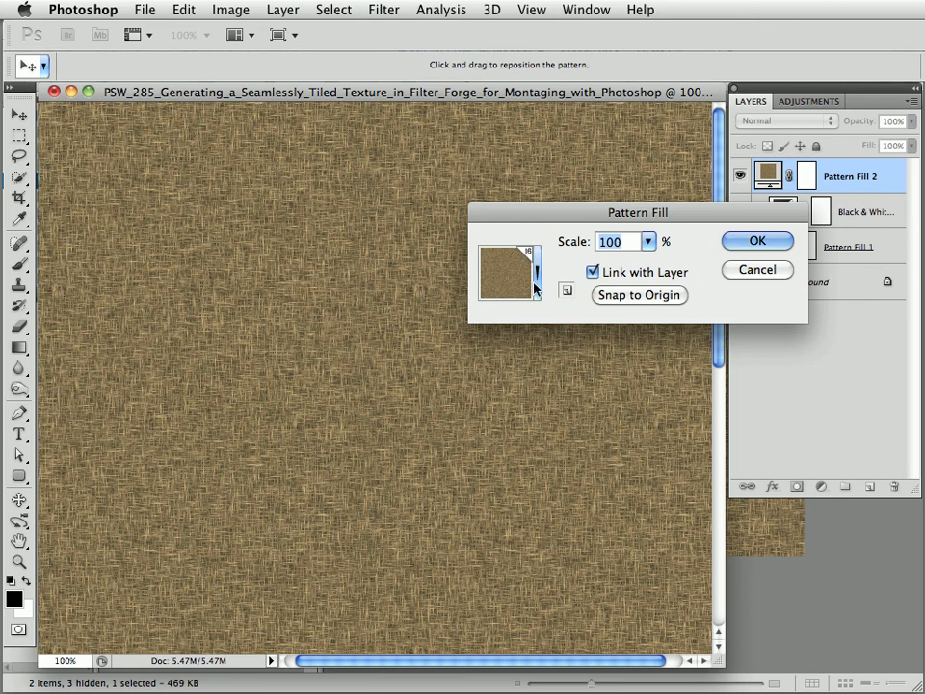
{"action": "left_click", "coordinate": [535, 287]}
{"action": "left_click", "coordinate": [521, 262]}
{"action": "left_click", "coordinate": [757, 242]}
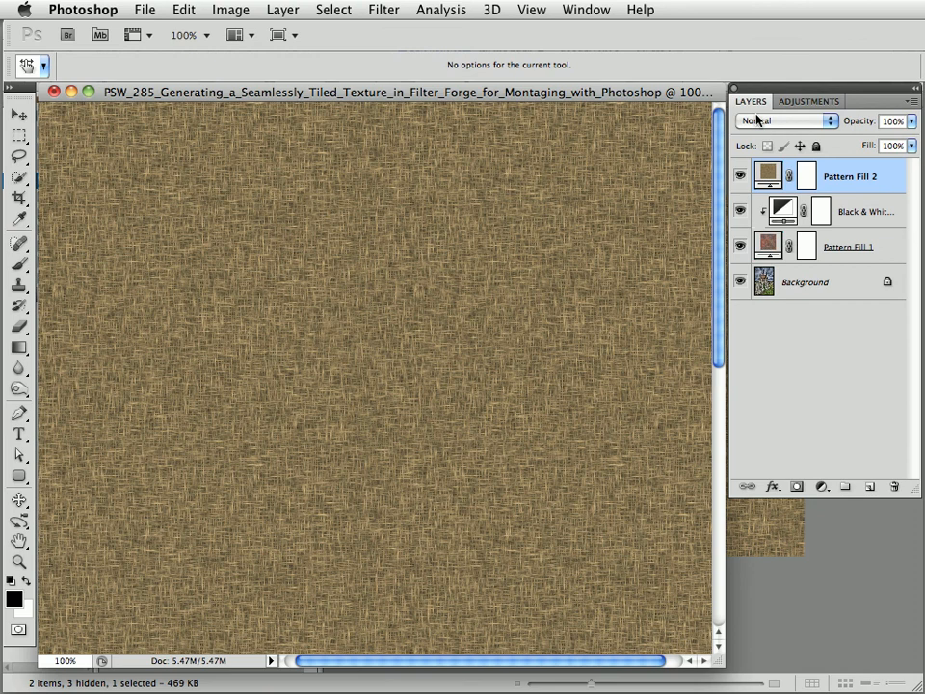
{"action": "left_click", "coordinate": [761, 120]}
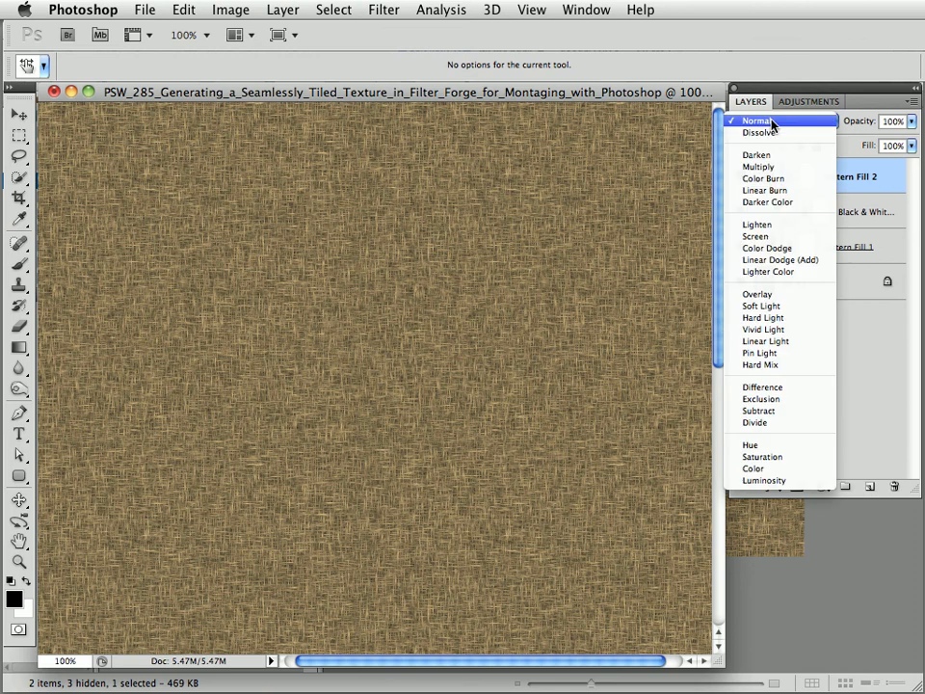
{"action": "left_click", "coordinate": [774, 295]}
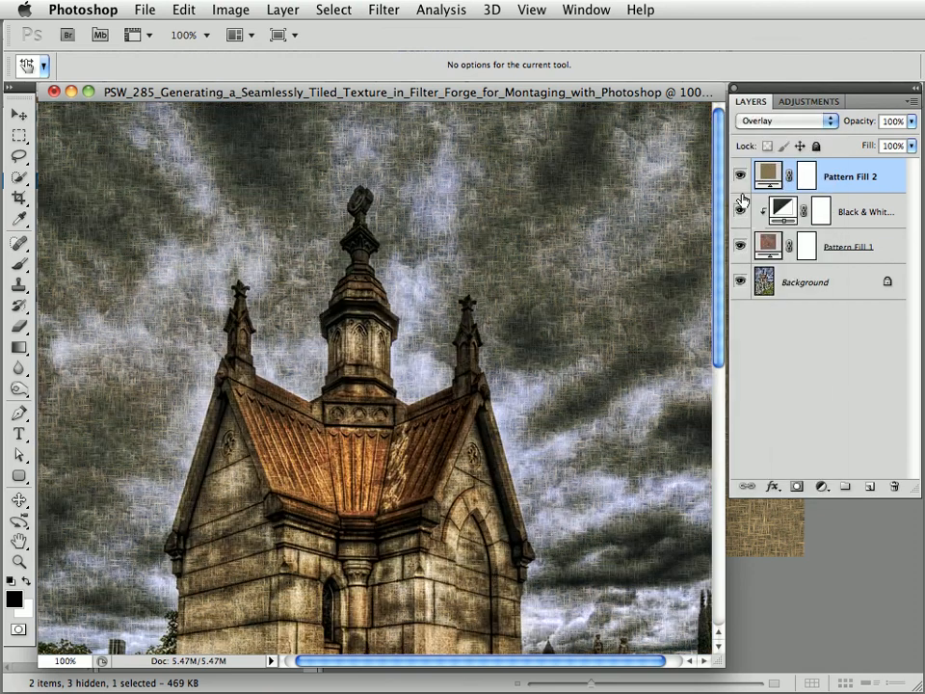
- Compare the photo with and without the sack pattern fill layer by toggling its visibility
{"action": "left_click", "coordinate": [739, 176]}
{"action": "left_click", "coordinate": [739, 176]}
{"action": "left_click", "coordinate": [739, 176]}
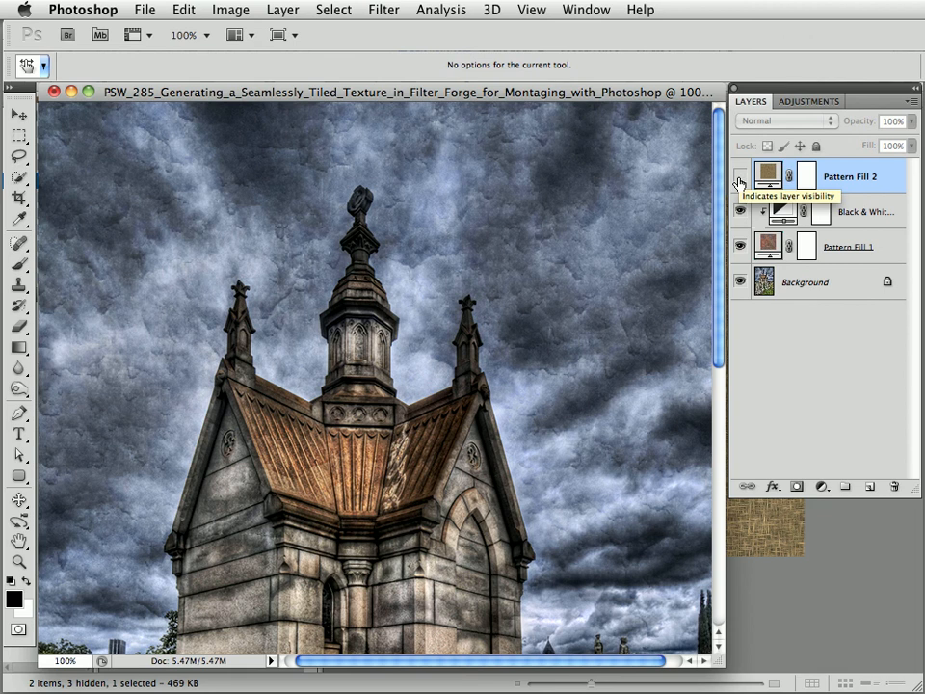
{"action": "left_click", "coordinate": [739, 177]}
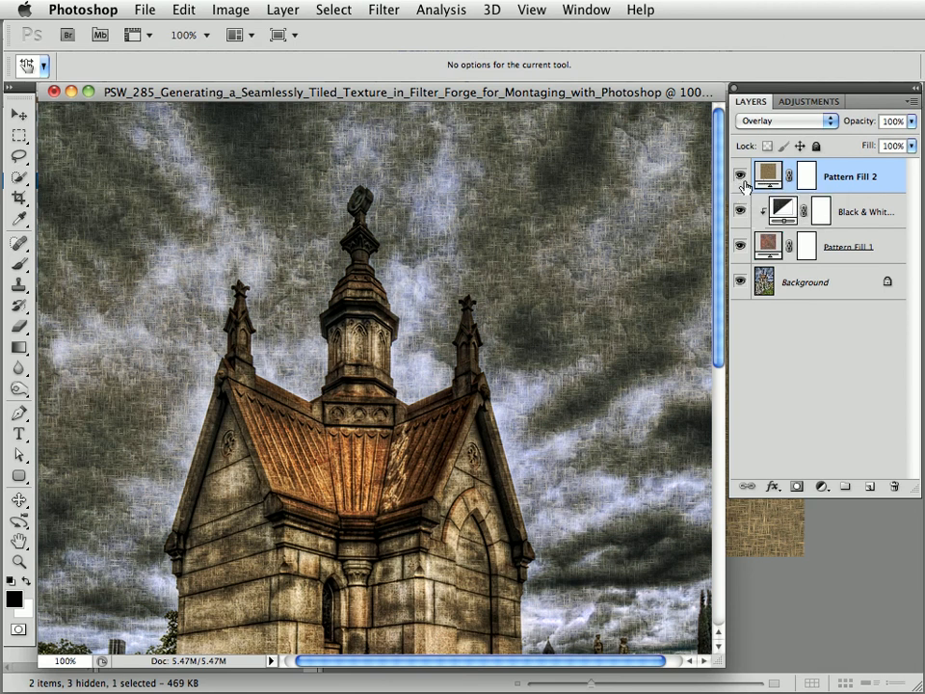
{"action": "left_click", "coordinate": [739, 177]}
{"action": "left_click", "coordinate": [739, 177]}
{"action": "left_click", "coordinate": [739, 177]}
{"action": "left_click", "coordinate": [739, 178]}
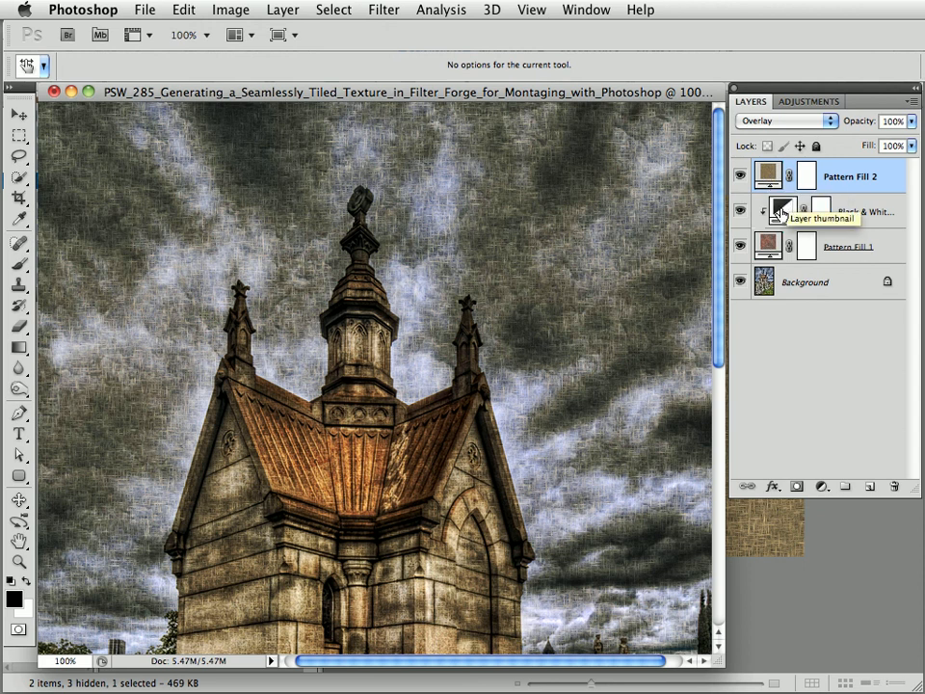
- Duplicate the Black & White adjustment layer above Pattern Fill 2 and clip the copy to that layer
{"action": "left_click_drag", "start_coordinate": [782, 213], "coordinate": [774, 175]}
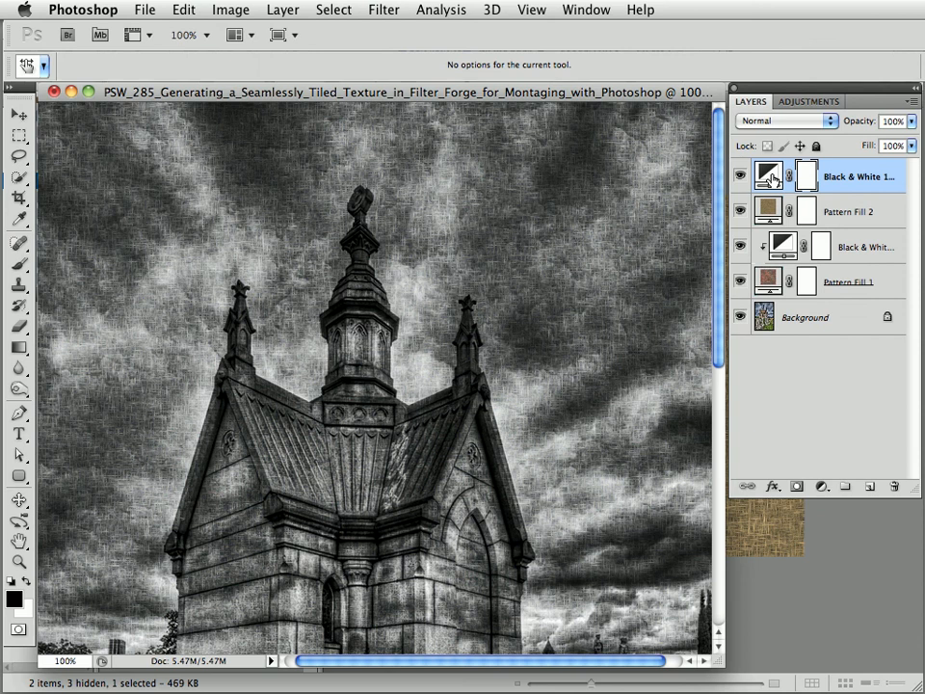
{"action": "left_click", "coordinate": [848, 194], "text": "alt"}
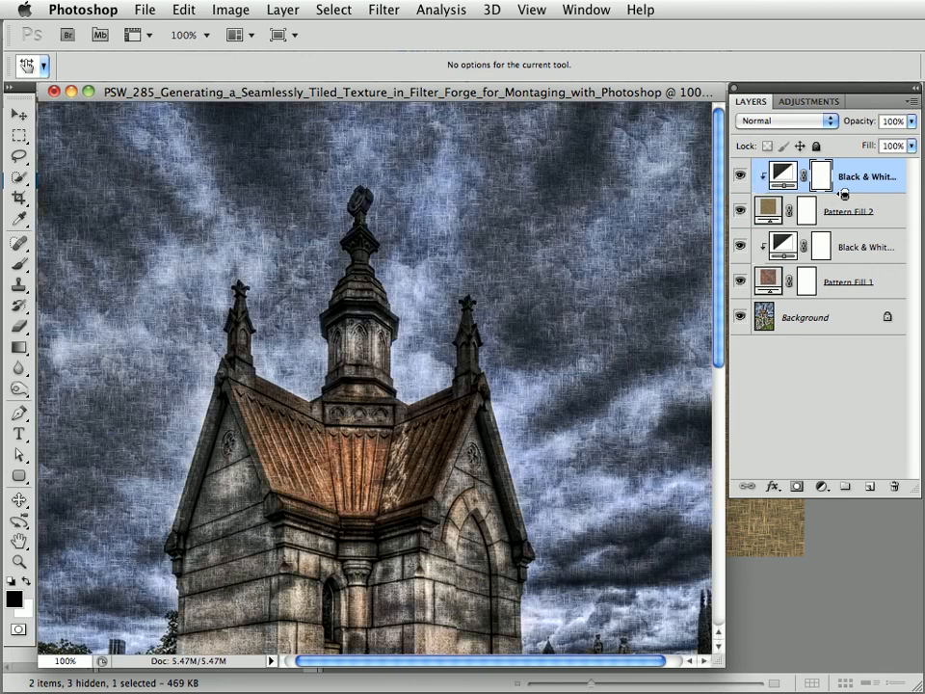
- Compare the effect of each texture by toggling the visibility of Pattern Fill 2 and Pattern Fill 1
{"action": "left_click", "coordinate": [742, 211]}
{"action": "left_click", "coordinate": [741, 211]}
{"action": "left_click", "coordinate": [739, 212]}
{"action": "left_click", "coordinate": [739, 212]}
{"action": "left_click", "coordinate": [740, 280]}
{"action": "left_click", "coordinate": [739, 280]}
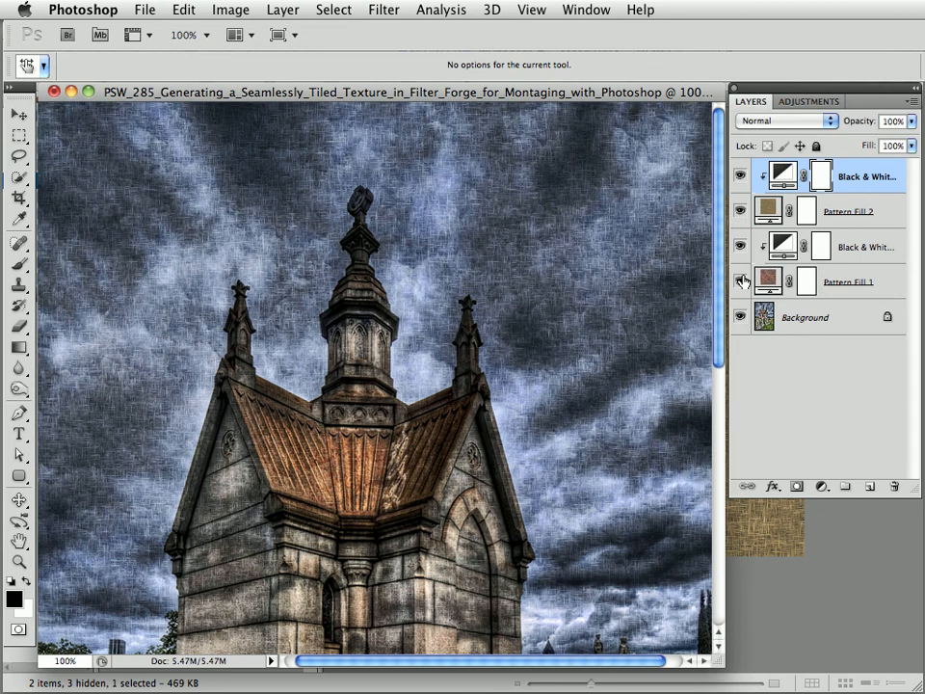
- Try scaling the sack pattern of Pattern Fill 2 to 193% and 92%, and cancel the changes
{"action": "double_click", "coordinate": [768, 210]}
{"action": "left_click", "coordinate": [648, 241]}
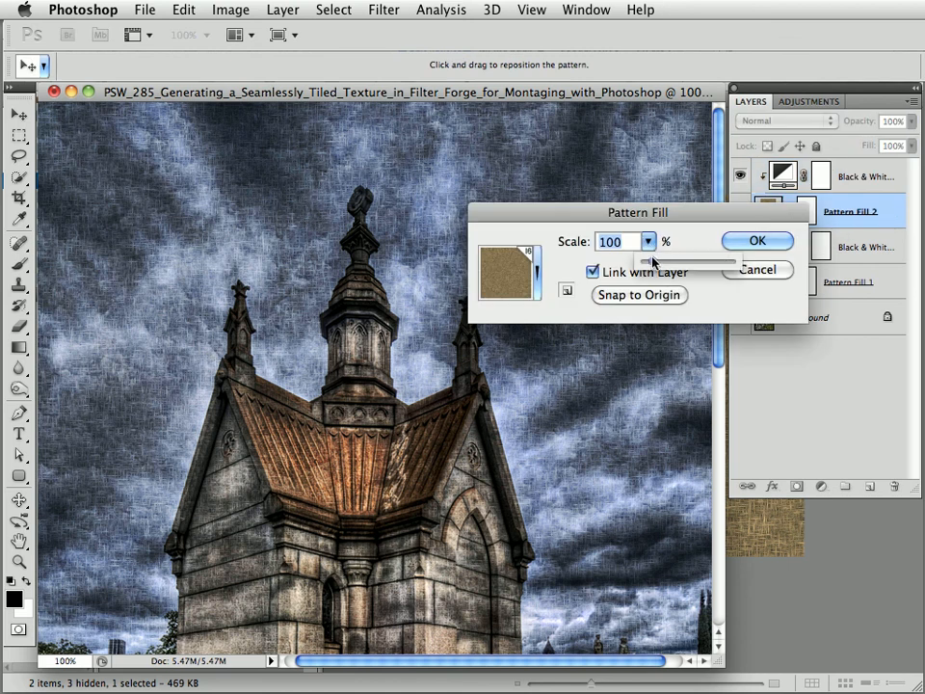
{"action": "left_click_drag", "start_coordinate": [652, 261], "coordinate": [660, 262]}
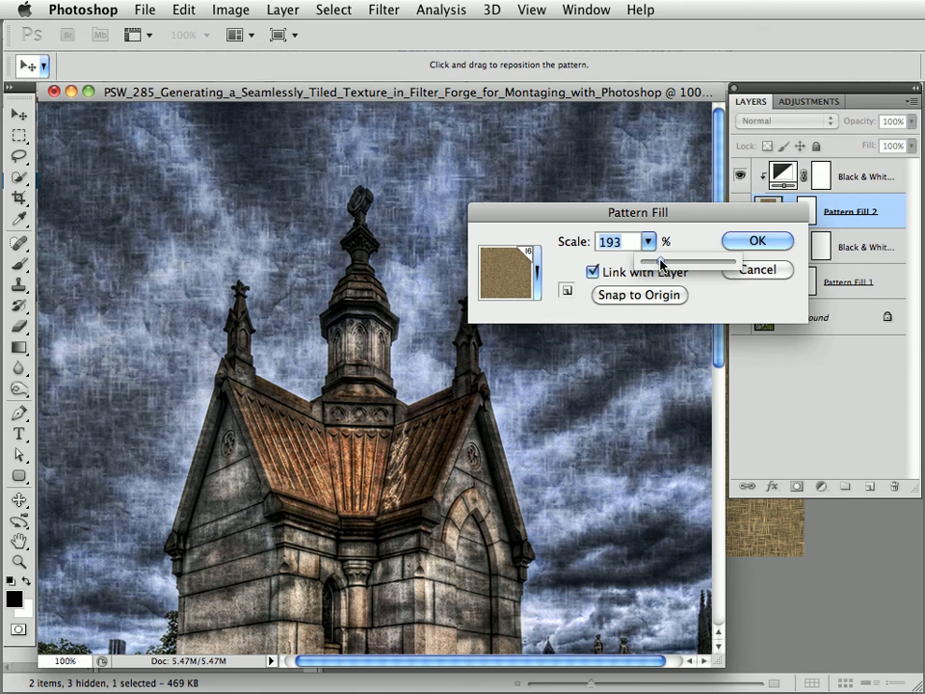
{"action": "left_click_drag", "start_coordinate": [661, 262], "coordinate": [652, 264]}
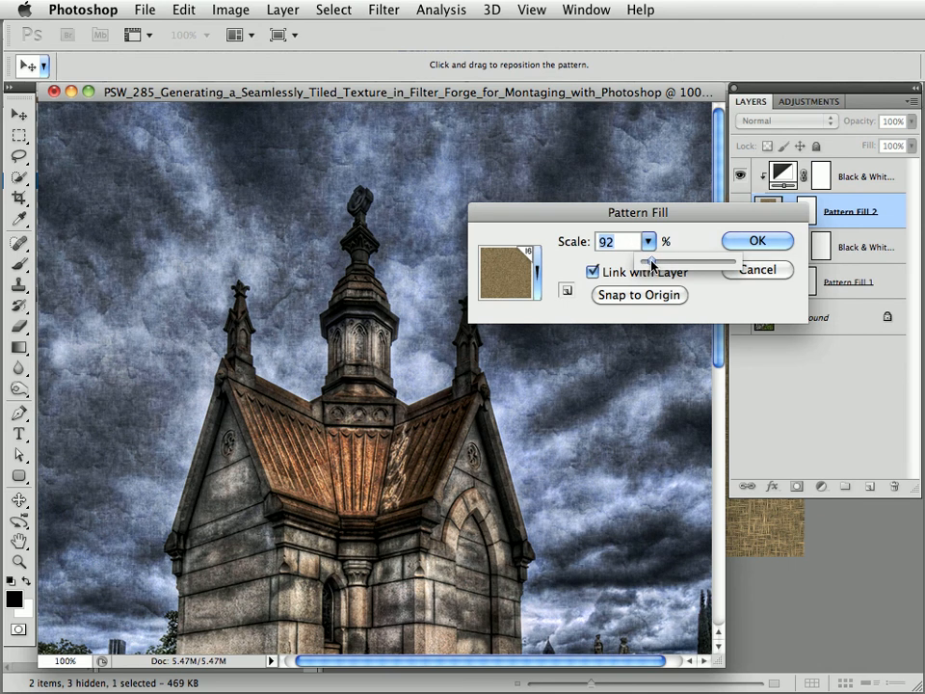
{"action": "left_click", "coordinate": [762, 274]}
{"action": "left_click", "coordinate": [763, 275]}
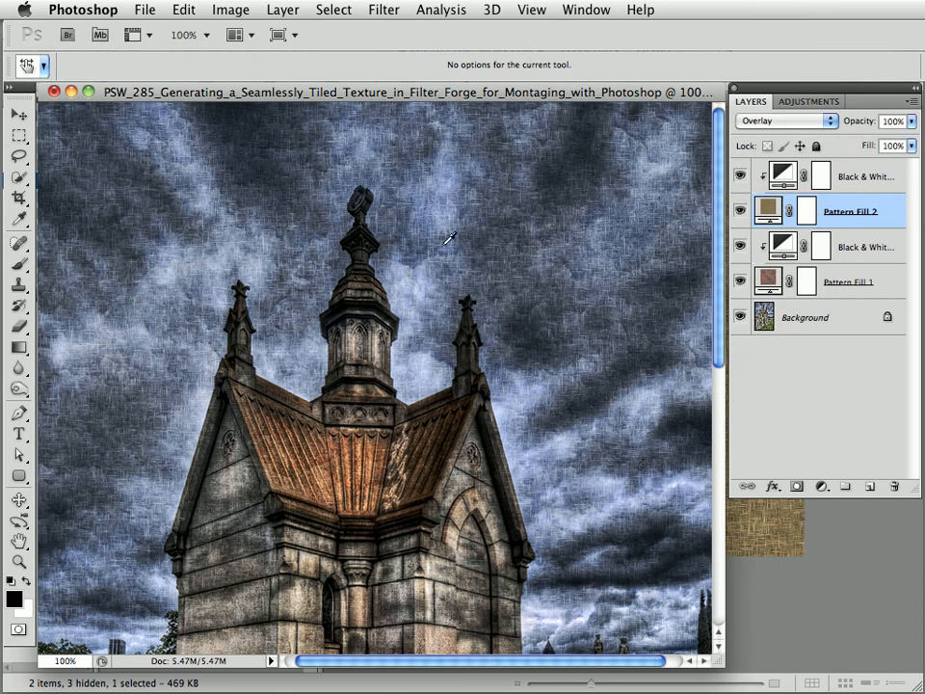
- Compare the original Background photo alone with the fully textured image
{"action": "left_click", "coordinate": [739, 317], "text": "alt"}
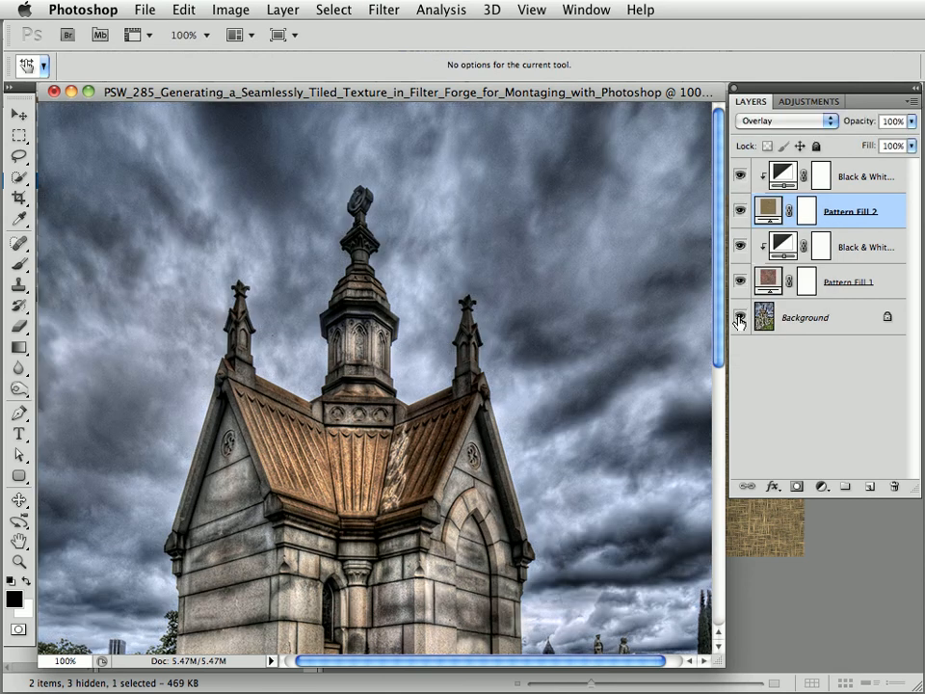
{"action": "left_click", "coordinate": [739, 318], "text": "alt"}
{"action": "left_click", "coordinate": [739, 318], "text": "alt"}
{"action": "left_click", "coordinate": [739, 318], "text": "alt"}
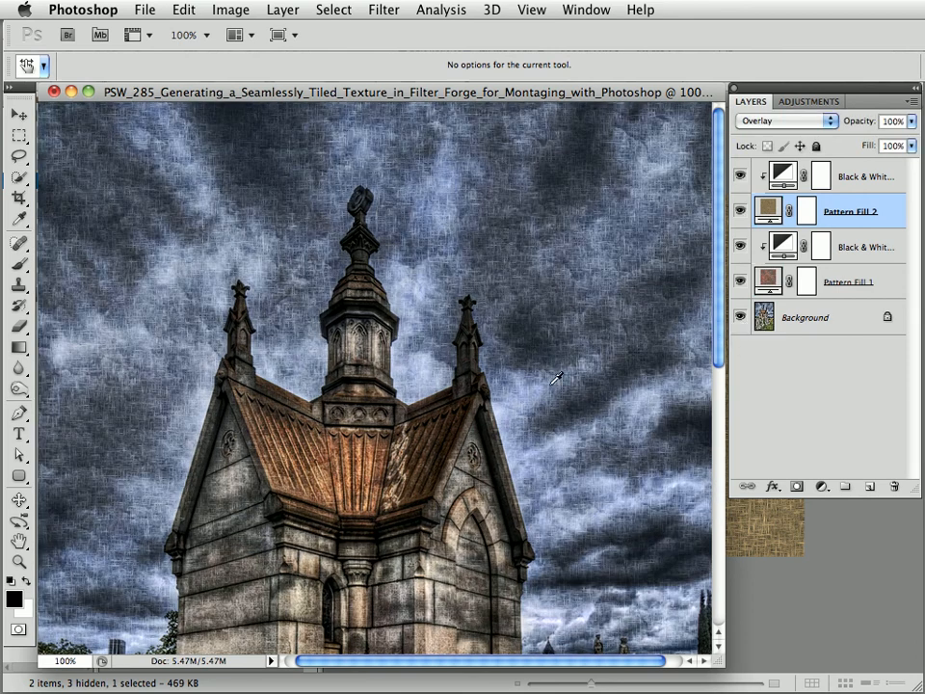
{"action": "mouse_move", "coordinate": [403, 466]}
{"action": "left_mouse_down"}
{"action": "mouse_move", "coordinate": [414, 247]}
{"action": "mouse_move", "coordinate": [393, 475]}
{"action": "mouse_move", "coordinate": [413, 479]}
{"action": "left_mouse_up"}
- Add a Levels adjustment above the top Black & White layer, lowering the white input to about 246 and lightening the midtones
{"action": "left_click", "coordinate": [783, 177]}
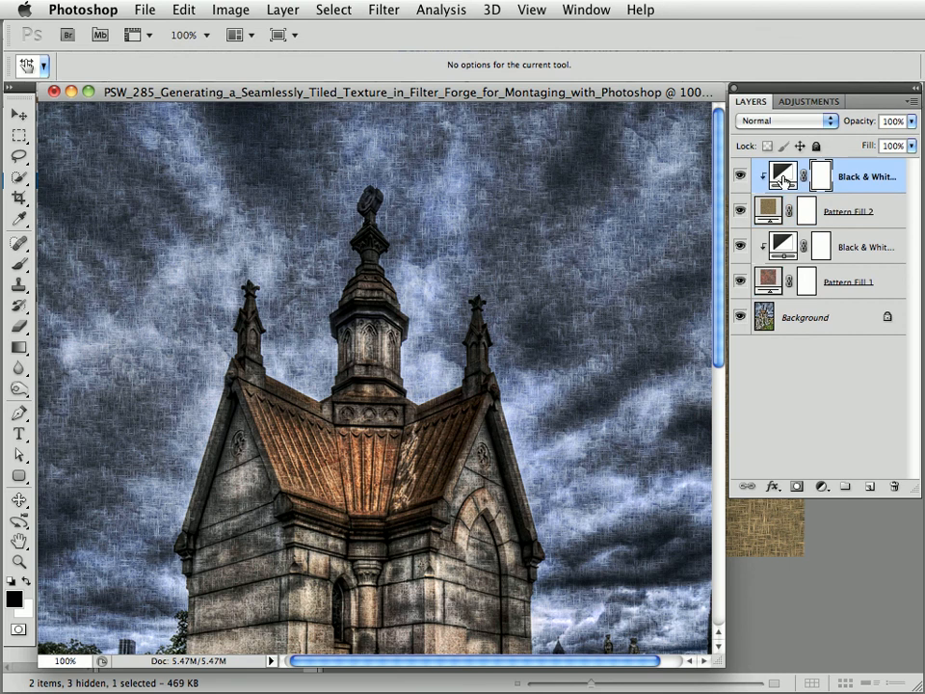
{"action": "left_click", "coordinate": [809, 103]}
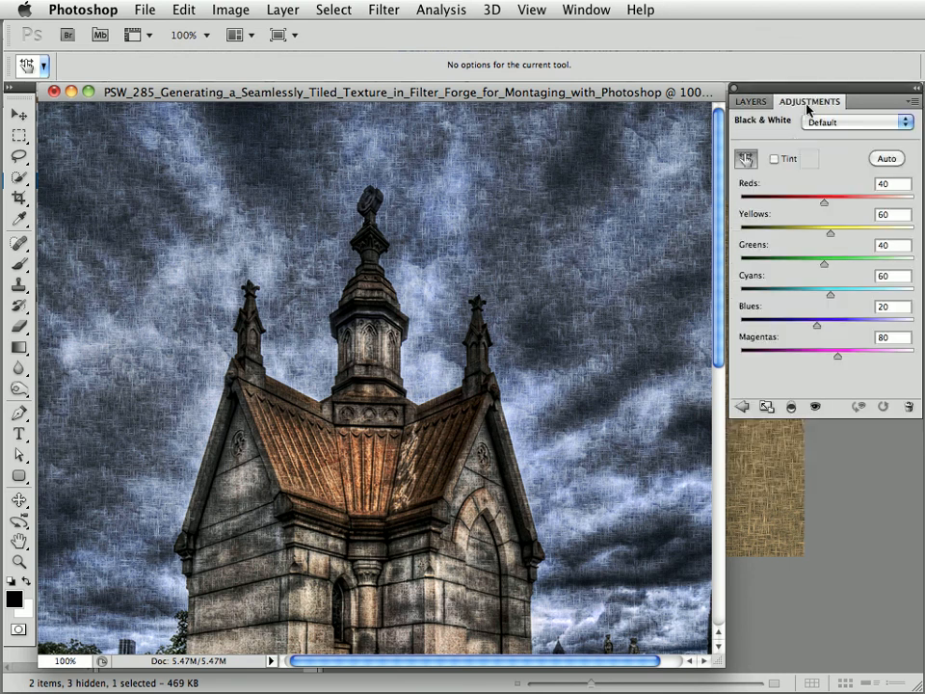
{"action": "left_click", "coordinate": [742, 411]}
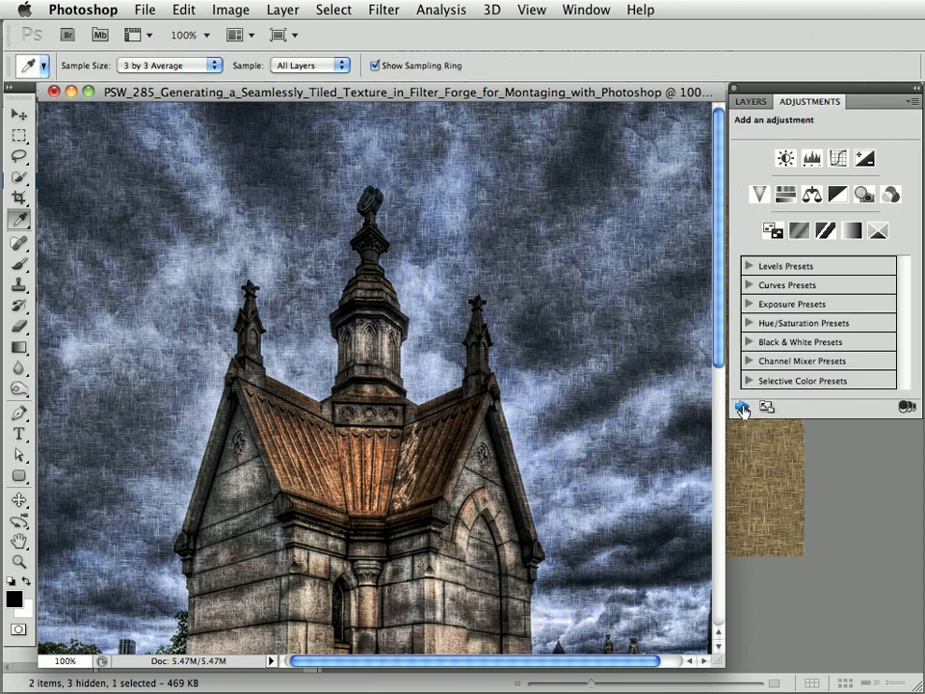
{"action": "left_click", "coordinate": [811, 161]}
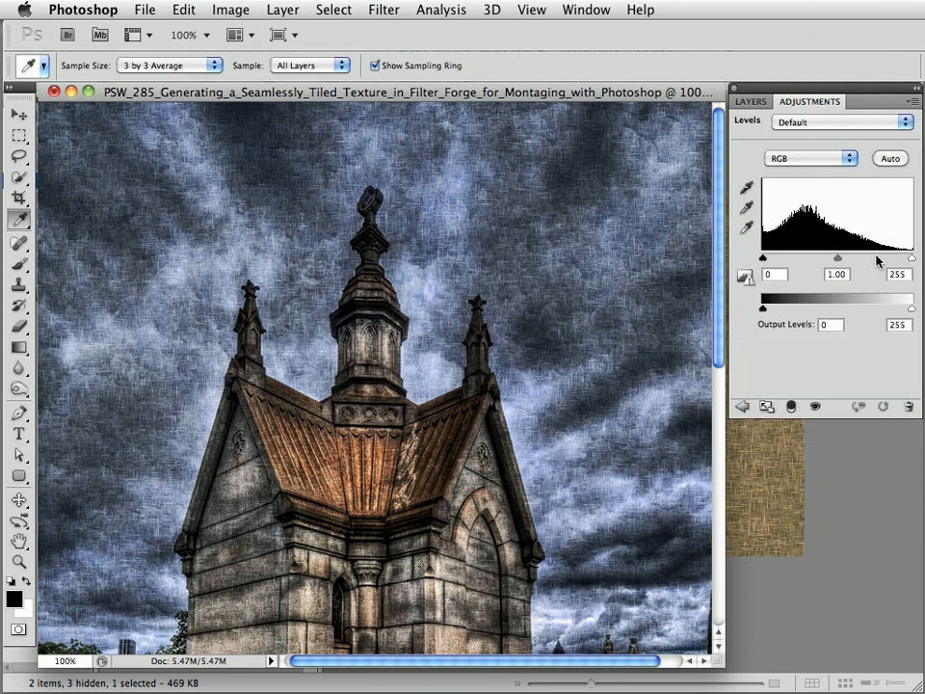
{"action": "left_click_drag", "start_coordinate": [913, 261], "coordinate": [906, 259]}
{"action": "left_click_drag", "start_coordinate": [835, 260], "coordinate": [824, 260]}
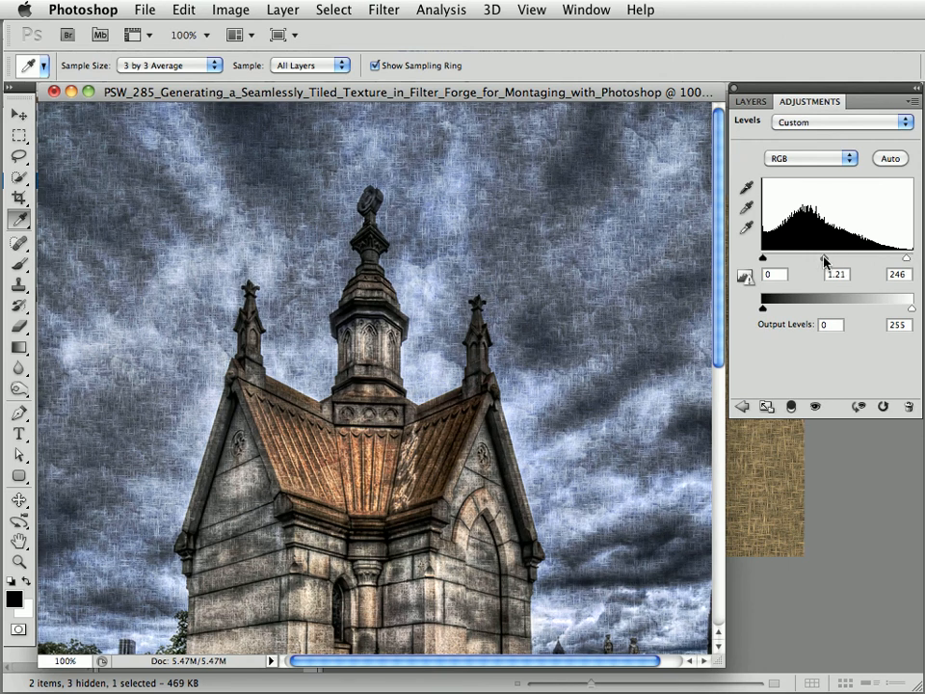
{"action": "mouse_move", "coordinate": [905, 258]}
{"action": "left_mouse_down"}
{"action": "mouse_move", "coordinate": [898, 262]}
{"action": "mouse_move", "coordinate": [906, 258]}
{"action": "left_mouse_up"}
{"action": "left_click_drag", "start_coordinate": [821, 260], "coordinate": [828, 260]}
{"action": "left_click", "coordinate": [751, 101]}
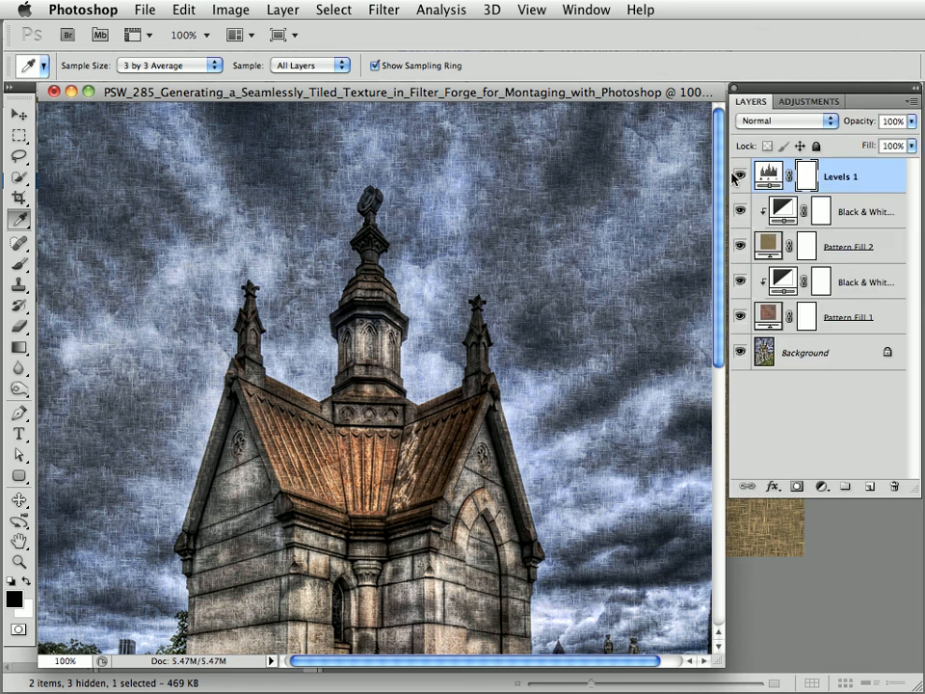
- Compare the Background photo alone with the textured and Levels-brightened image by toggling layer visibility, and inspect the mausoleum up close
{"action": "left_click", "coordinate": [738, 178]}
{"action": "left_click", "coordinate": [739, 353], "text": "alt"}
{"action": "left_click", "coordinate": [739, 353], "text": "alt"}
{"action": "left_click", "coordinate": [409, 344], "text": "alt"}
{"action": "left_click", "coordinate": [408, 345], "text": "alt"}
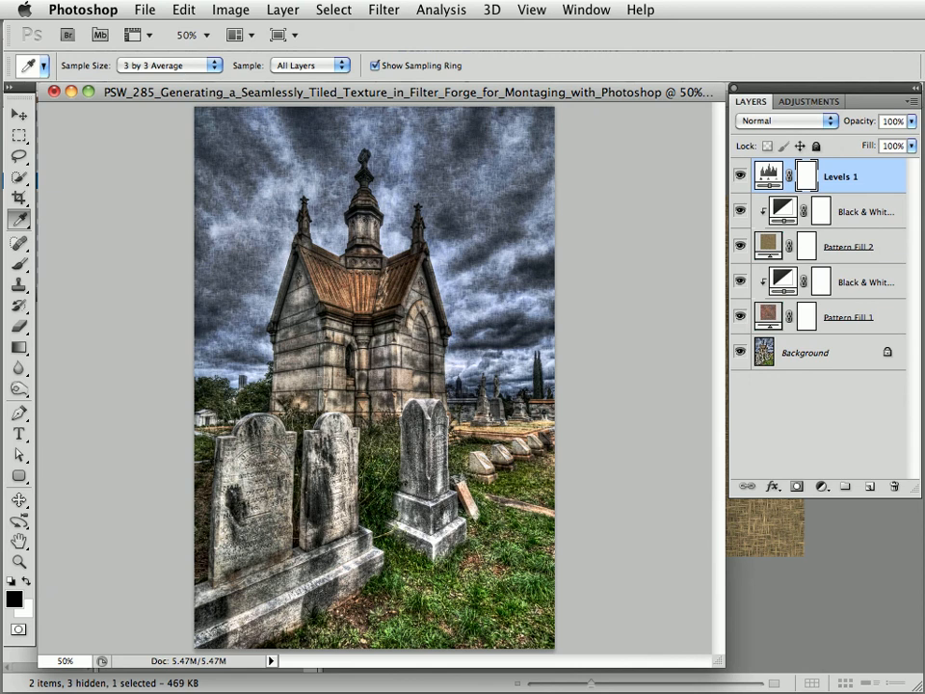
{"action": "left_click", "coordinate": [744, 353], "text": "alt"}
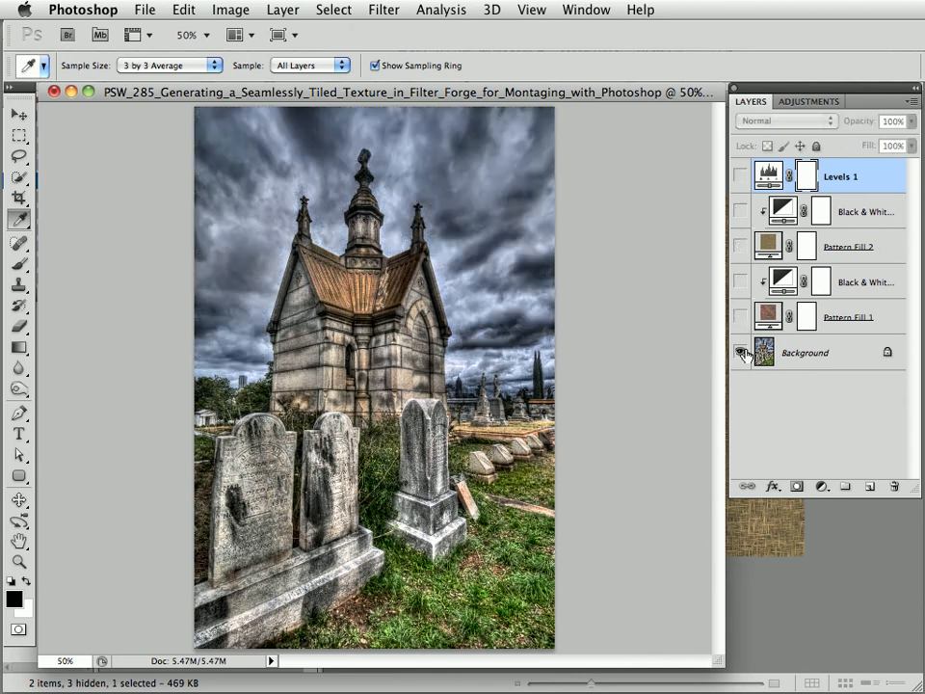
{"action": "left_click", "coordinate": [744, 354], "text": "alt"}
{"action": "left_click", "coordinate": [744, 353], "text": "alt"}
{"action": "left_click", "coordinate": [744, 353], "text": "alt"}
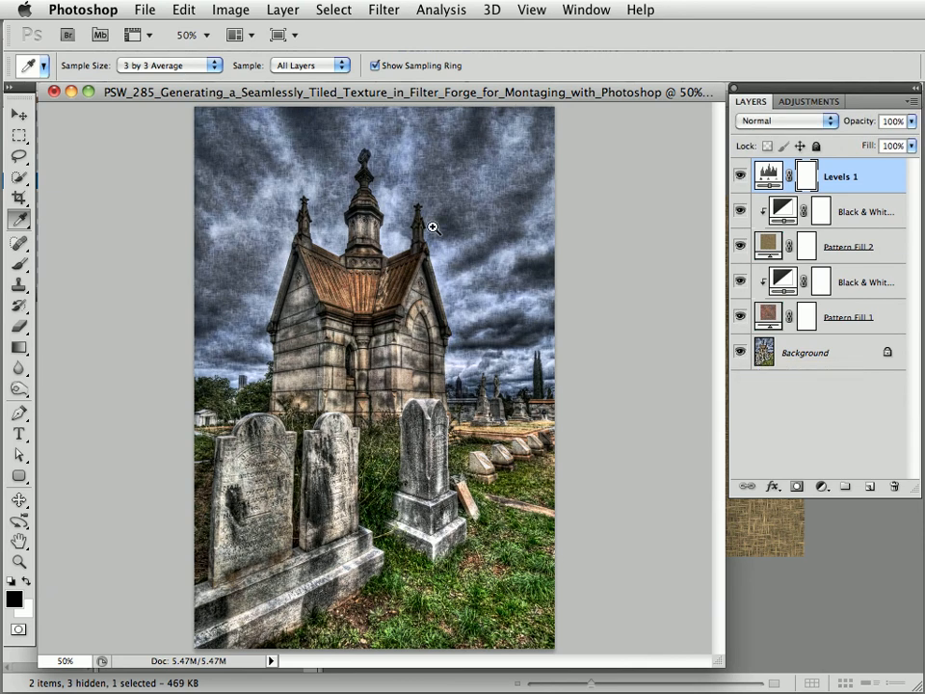
{"action": "left_click", "coordinate": [394, 217], "text": "super"}
{"action": "left_click", "coordinate": [397, 217], "text": "super"}
{"action": "scroll", "coordinate": [403, 278], "scroll_direction": "up", "scroll_amount": 1}
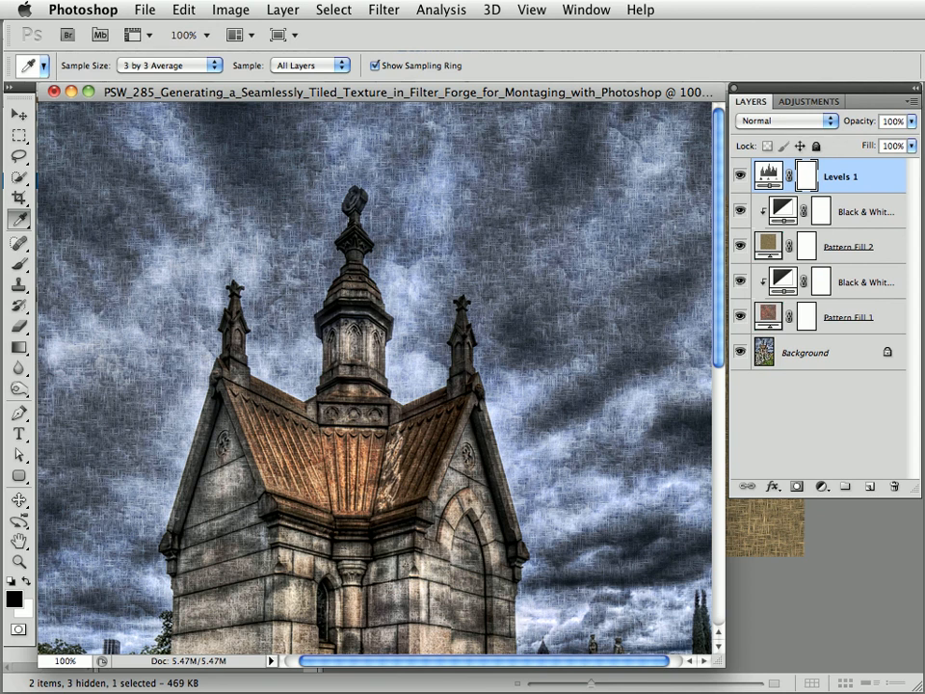
- Select the Background layer and check whether the Filter Forge plug-in is available for it
{"action": "left_click", "coordinate": [764, 354]}
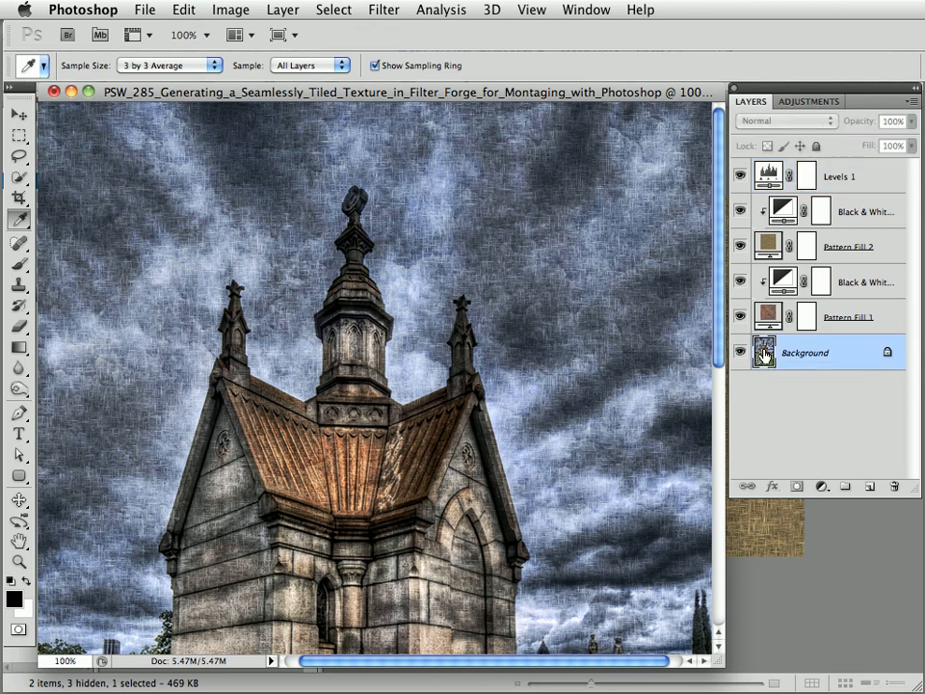
{"action": "left_click", "coordinate": [386, 12]}
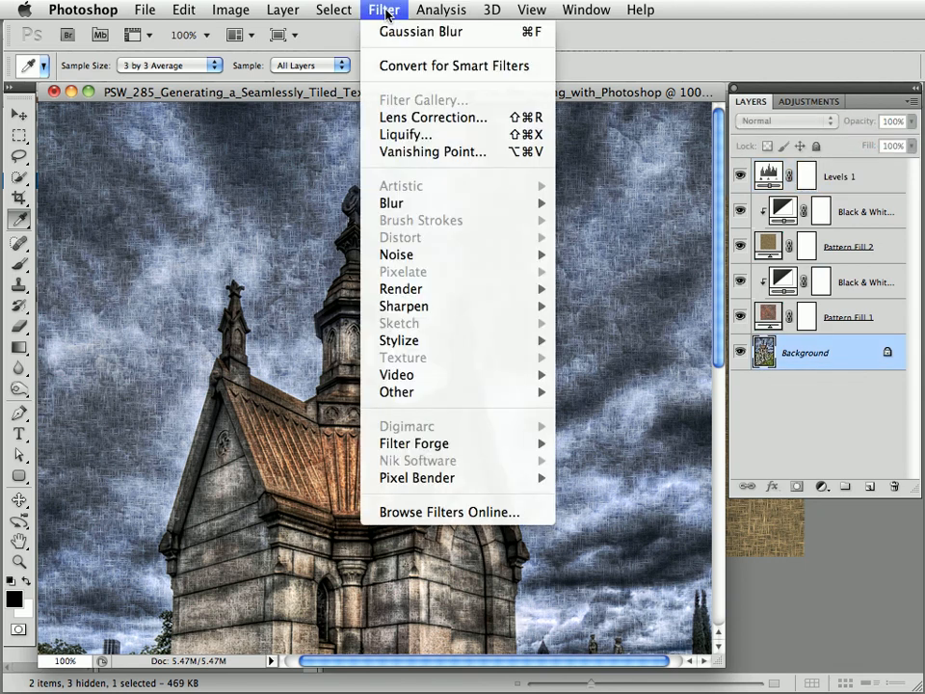
{"action": "mouse_move", "coordinate": [424, 443]}
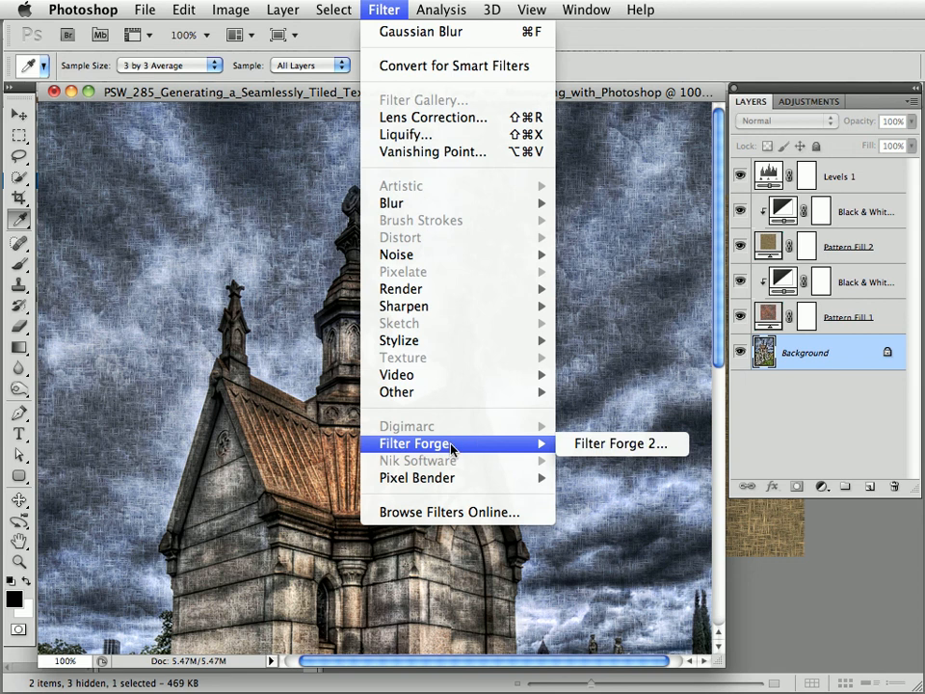
{"action": "left_click", "coordinate": [383, 10]}
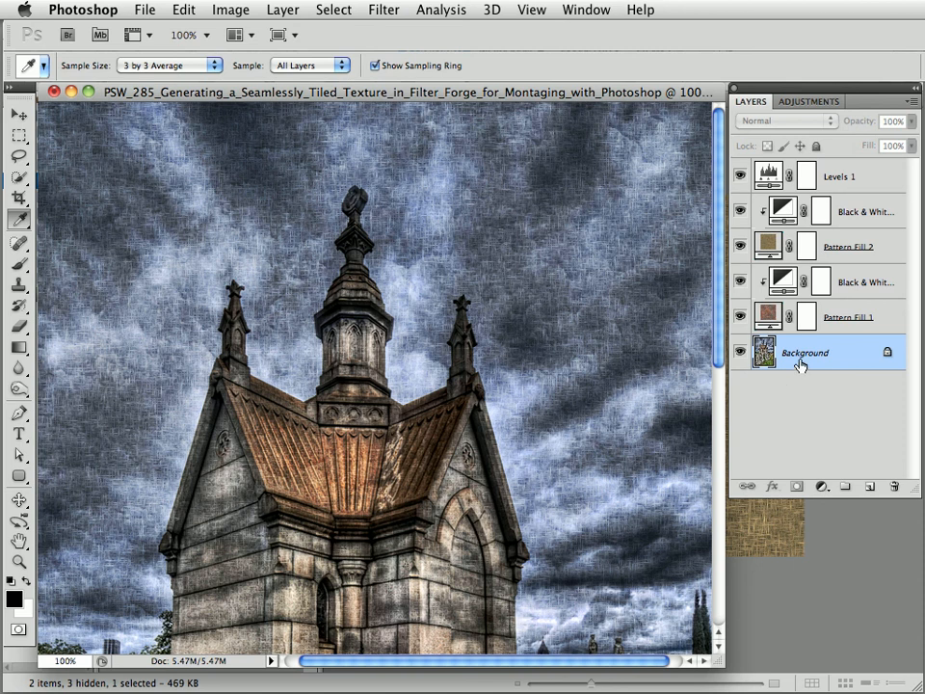
- Save the image with its layers as a TIFF under its existing PSW_285 name in the Filter Forge Textures folder, without image compression
{"action": "left_click", "coordinate": [145, 11]}
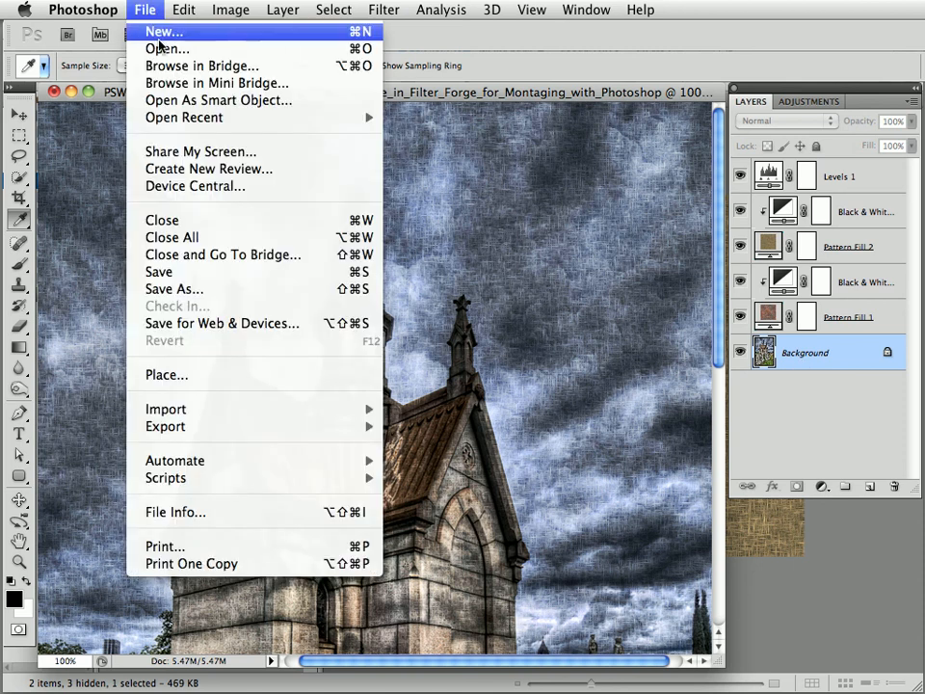
{"action": "left_click", "coordinate": [193, 295]}
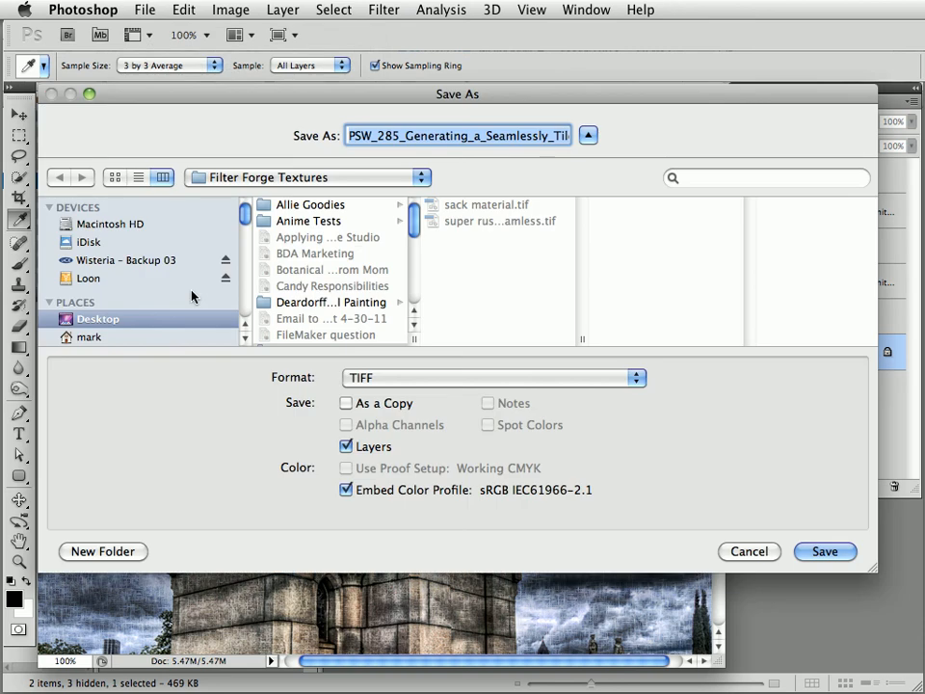
{"action": "scroll", "coordinate": [299, 301], "scroll_direction": "down", "scroll_amount": 3}
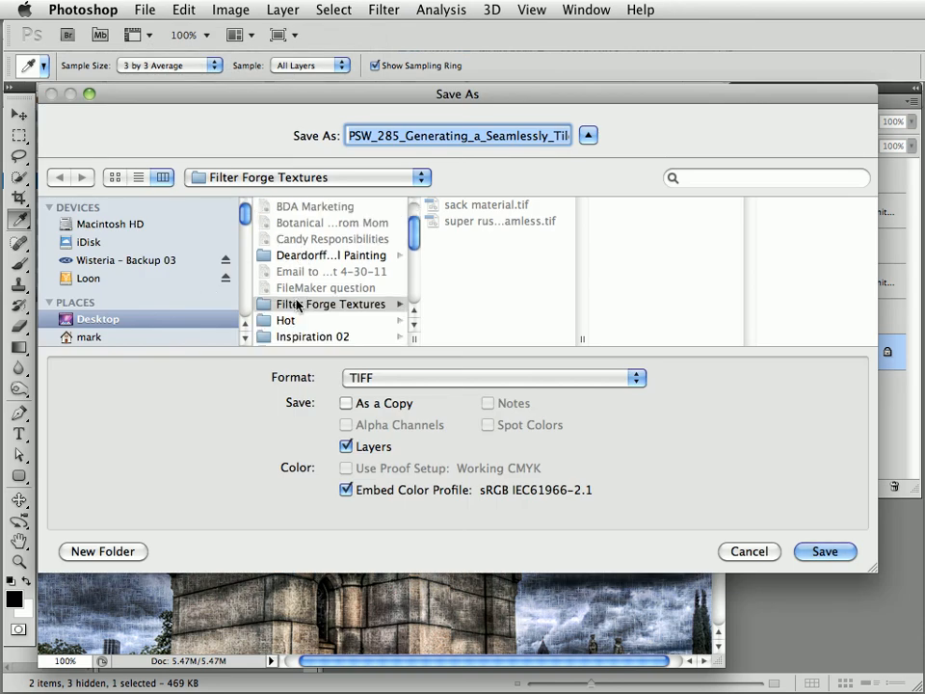
{"action": "left_click", "coordinate": [296, 305]}
{"action": "left_click", "coordinate": [384, 137]}
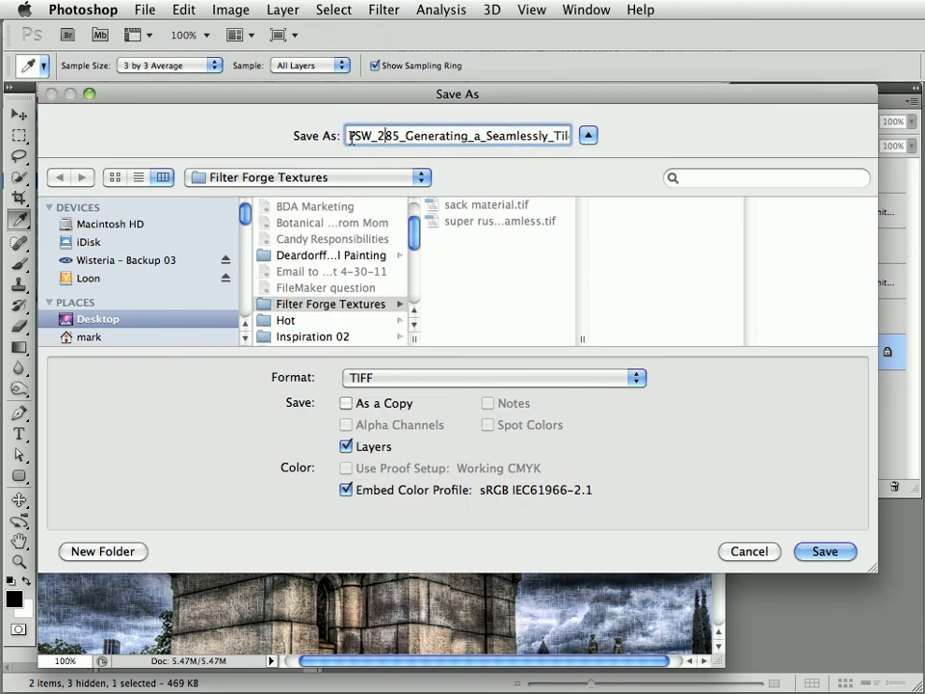
{"action": "left_click_drag", "start_coordinate": [444, 136], "coordinate": [619, 137]}
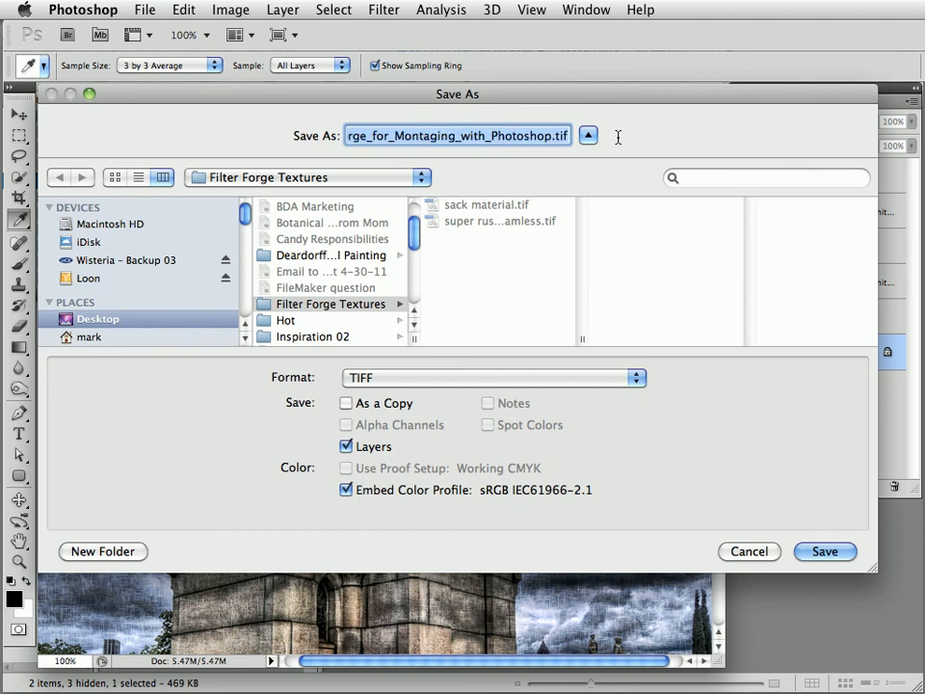
{"action": "left_click", "coordinate": [376, 378]}
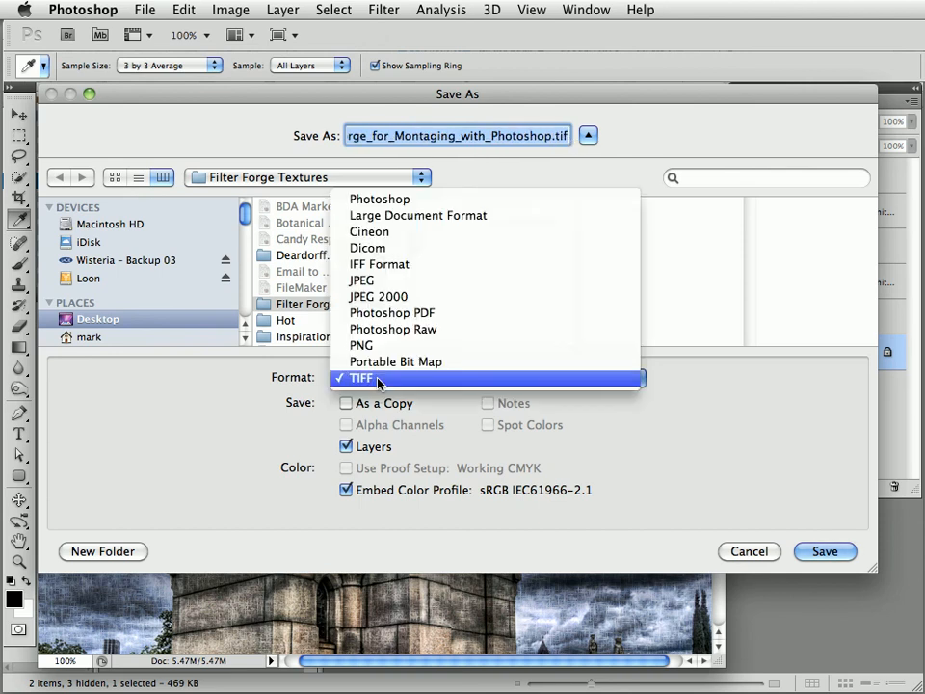
{"action": "left_click", "coordinate": [378, 380]}
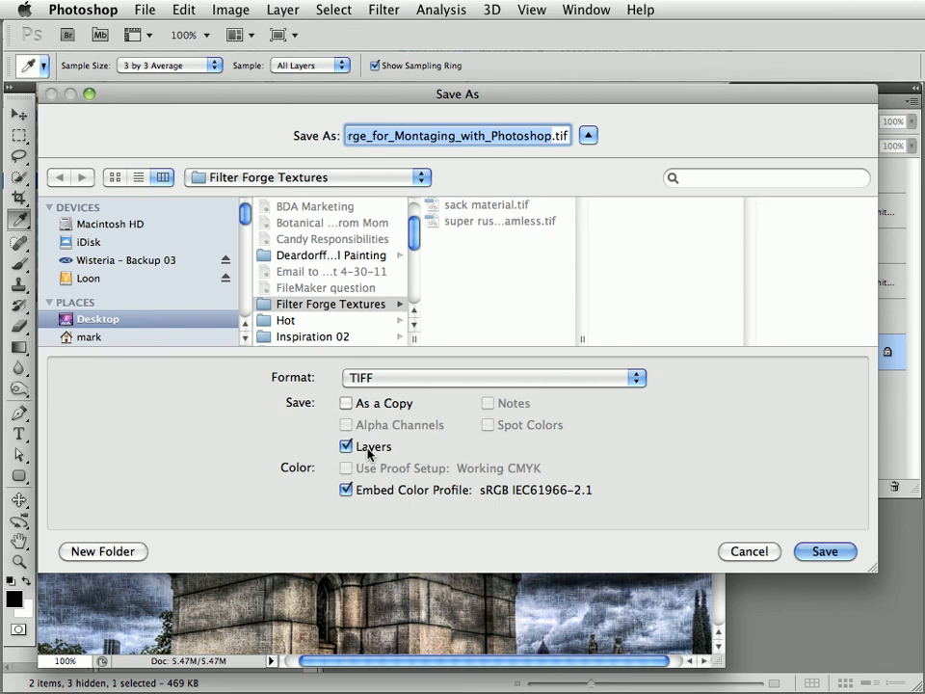
{"action": "left_click", "coordinate": [824, 552]}
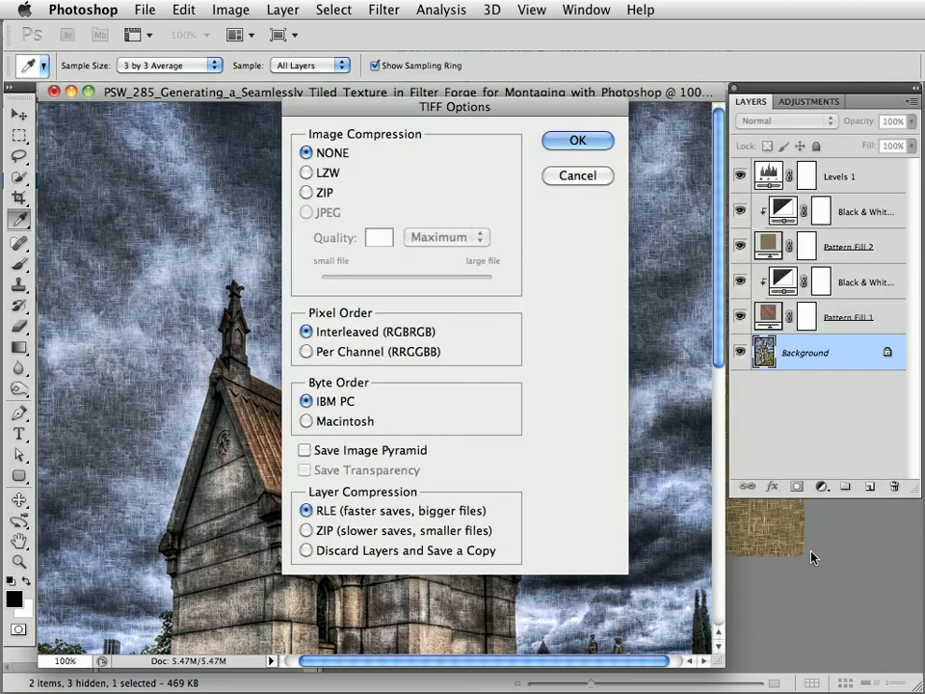
{"action": "left_click", "coordinate": [568, 141]}
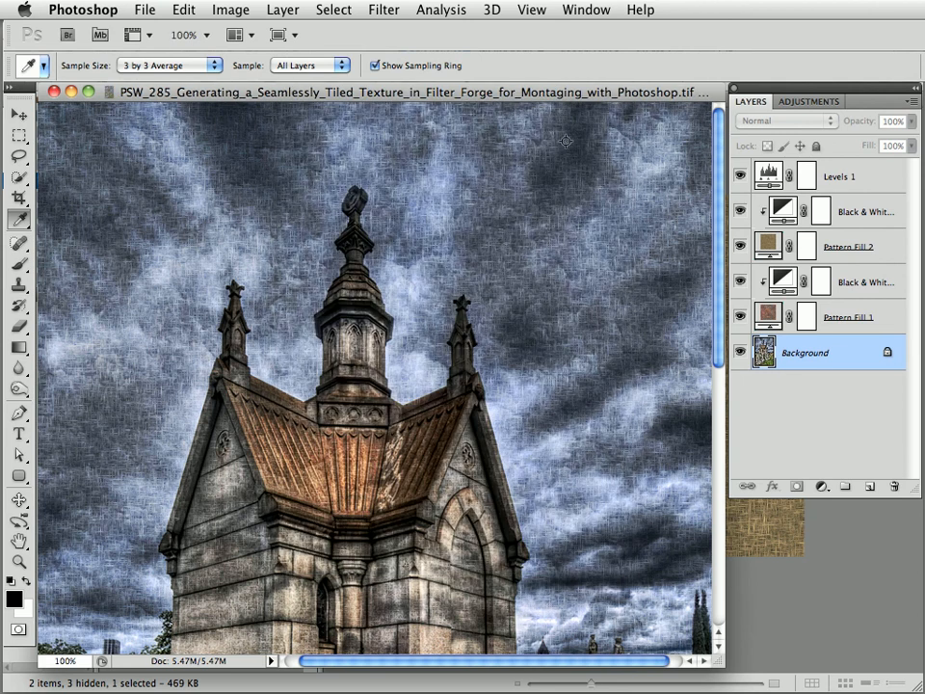
- Fit the saved image in view, close the stray Finder search window, hide Photoshop and switch to the standalone Filter Forge application
{"action": "left_click", "coordinate": [383, 214], "text": "alt"}
{"action": "left_click", "coordinate": [383, 214], "text": "alt"}
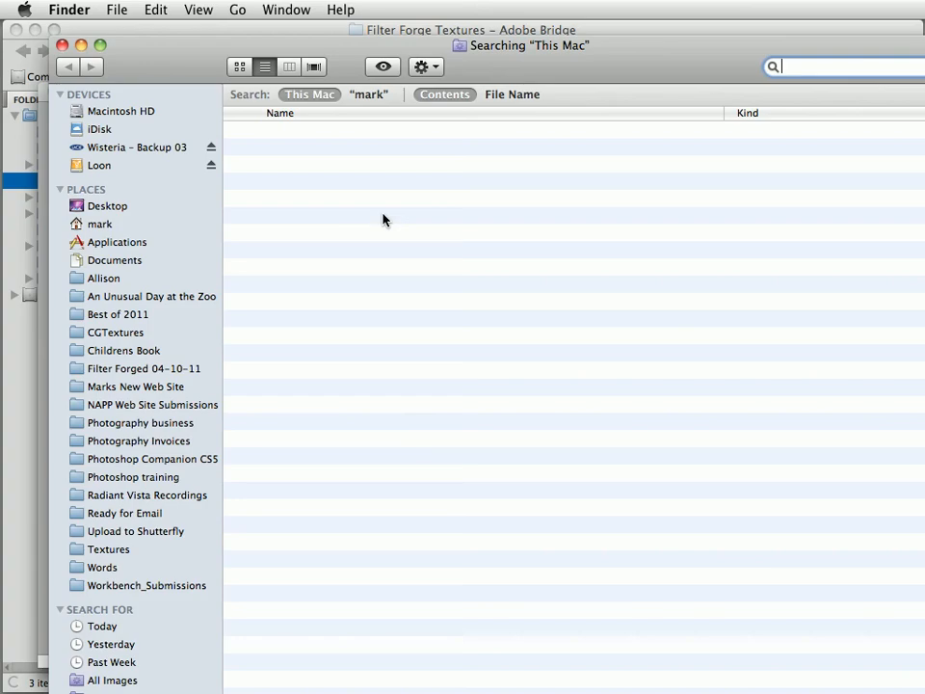
{"action": "left_click", "coordinate": [63, 45]}
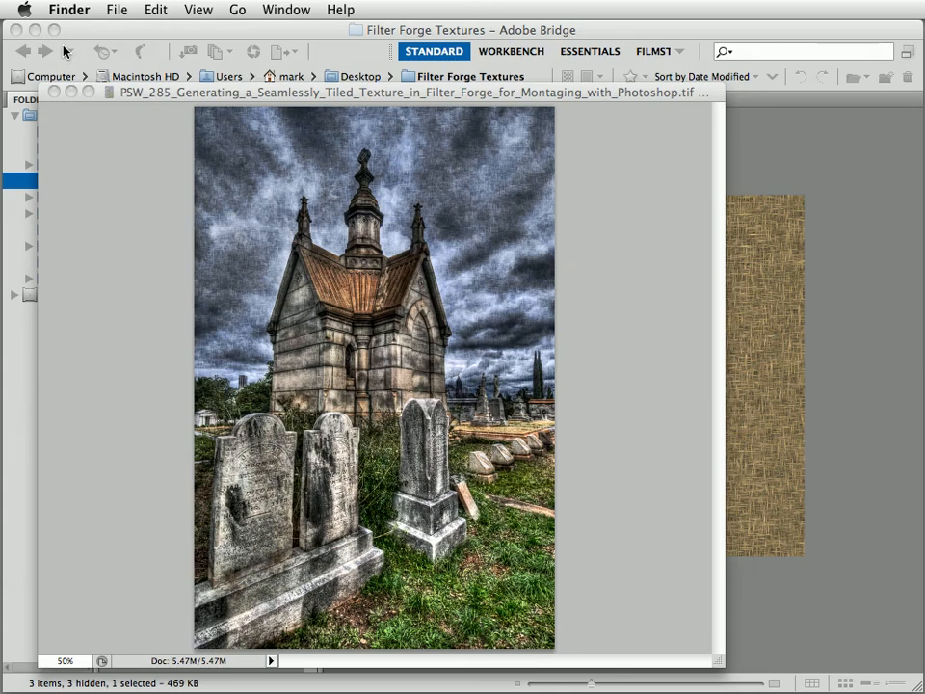
{"action": "left_click", "coordinate": [123, 151]}
{"action": "key", "text": "ctrl+super+h"}
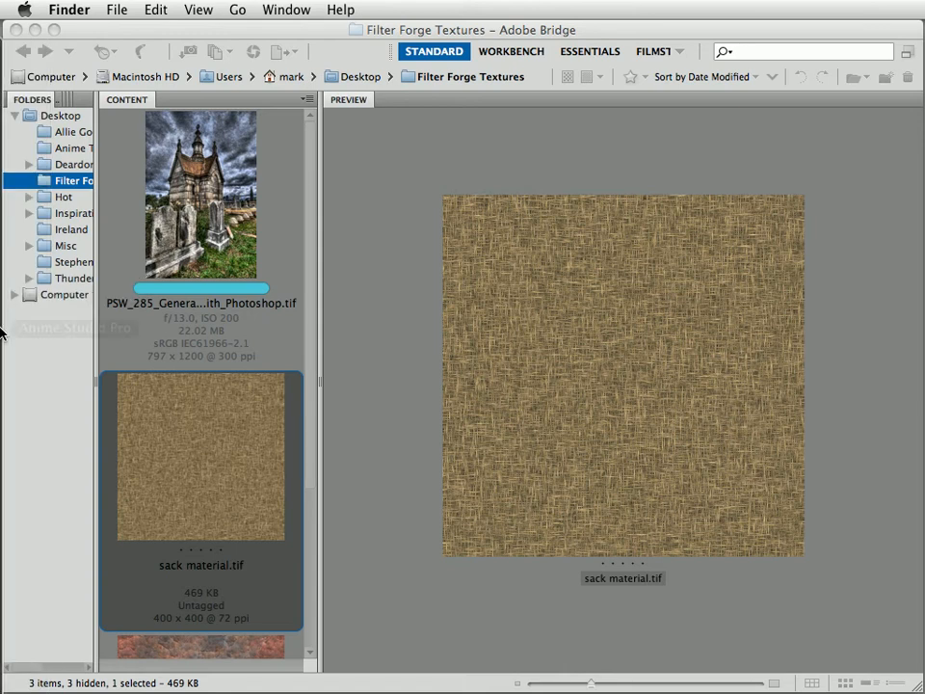
{"action": "mouse_move", "coordinate": [8, 346]}
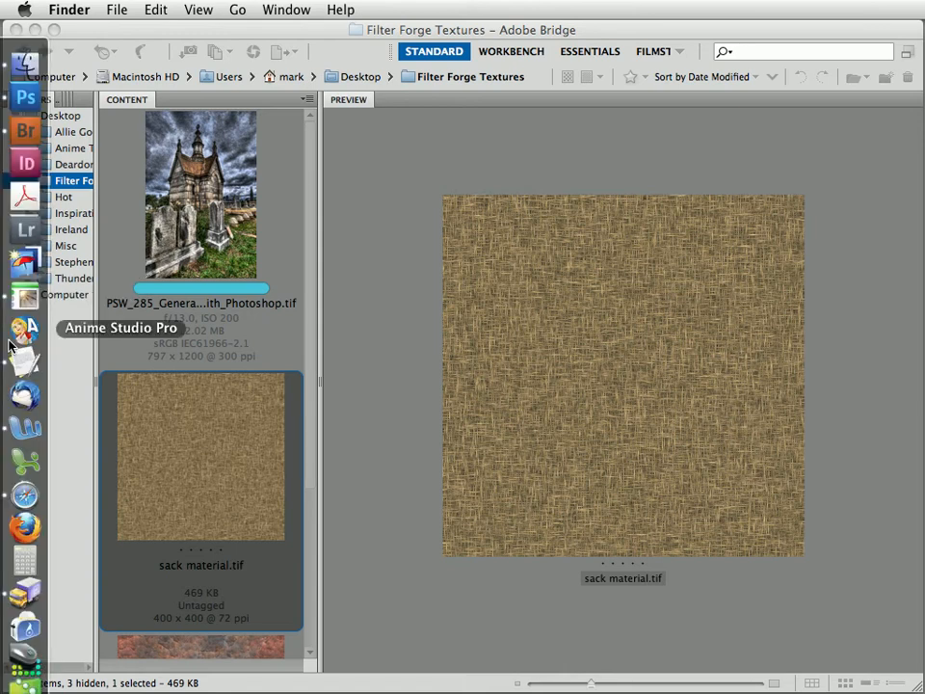
{"action": "left_click", "coordinate": [24, 297]}
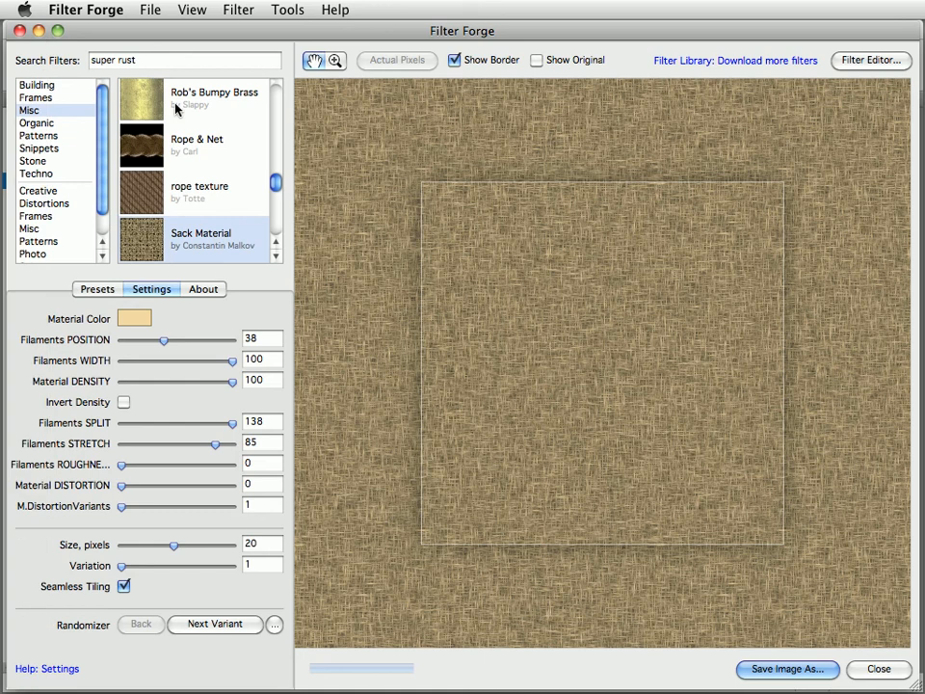
- Open the saved PSW_285 cemetery TIFF from the Filter Forge Textures folder as the source image
{"action": "left_click", "coordinate": [151, 11]}
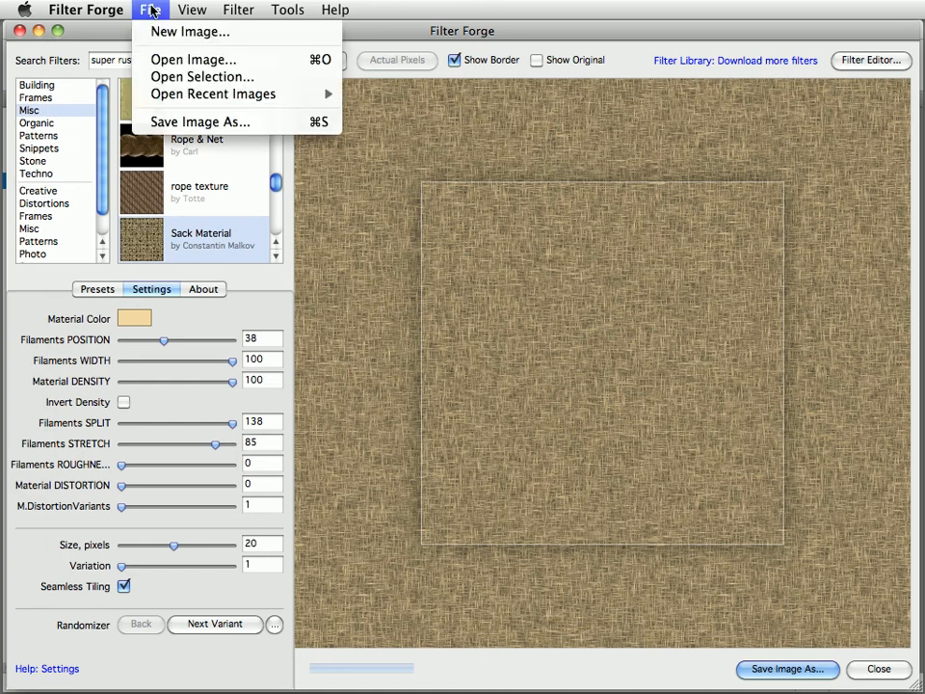
{"action": "left_click", "coordinate": [189, 68]}
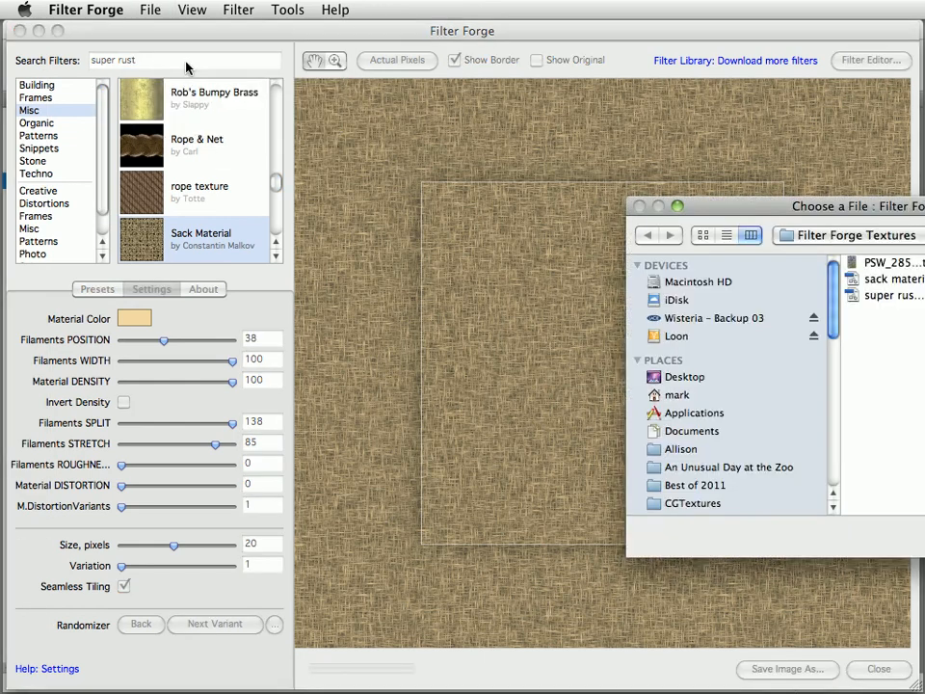
{"action": "left_click_drag", "start_coordinate": [752, 210], "coordinate": [408, 126]}
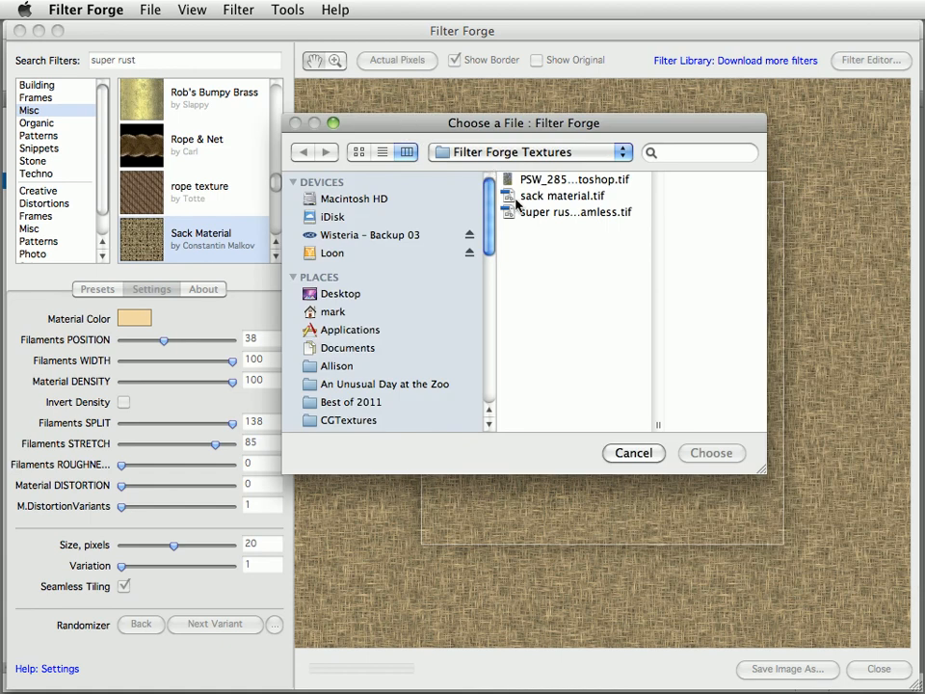
{"action": "left_click", "coordinate": [539, 179]}
{"action": "left_click", "coordinate": [708, 452]}
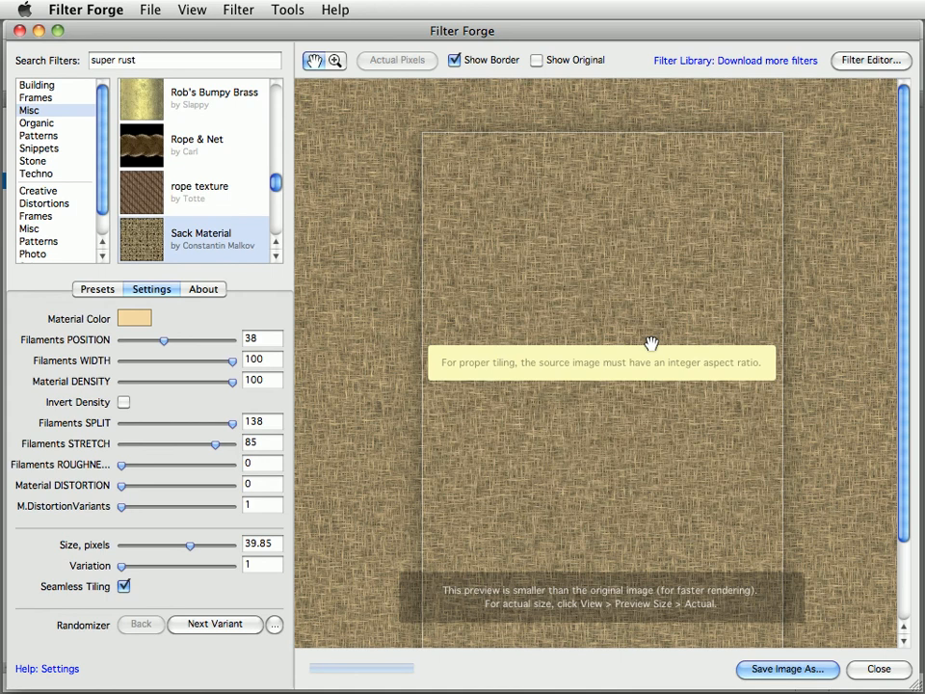
- Switch to Safari and search the Filter Forge online Filter Library for "film frame"
{"action": "mouse_move", "coordinate": [19, 392]}
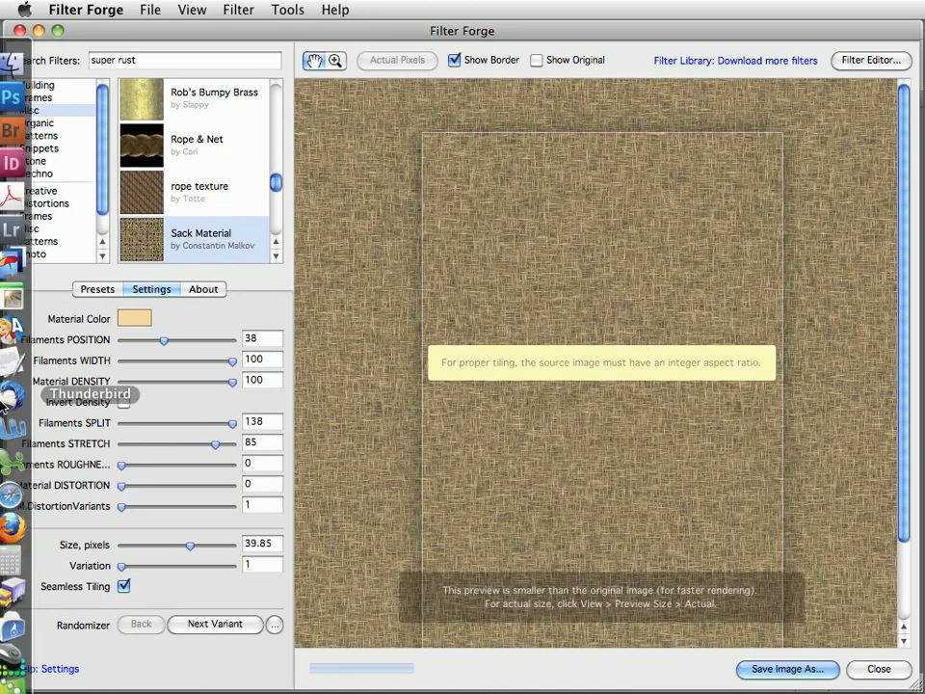
{"action": "left_click", "coordinate": [26, 495]}
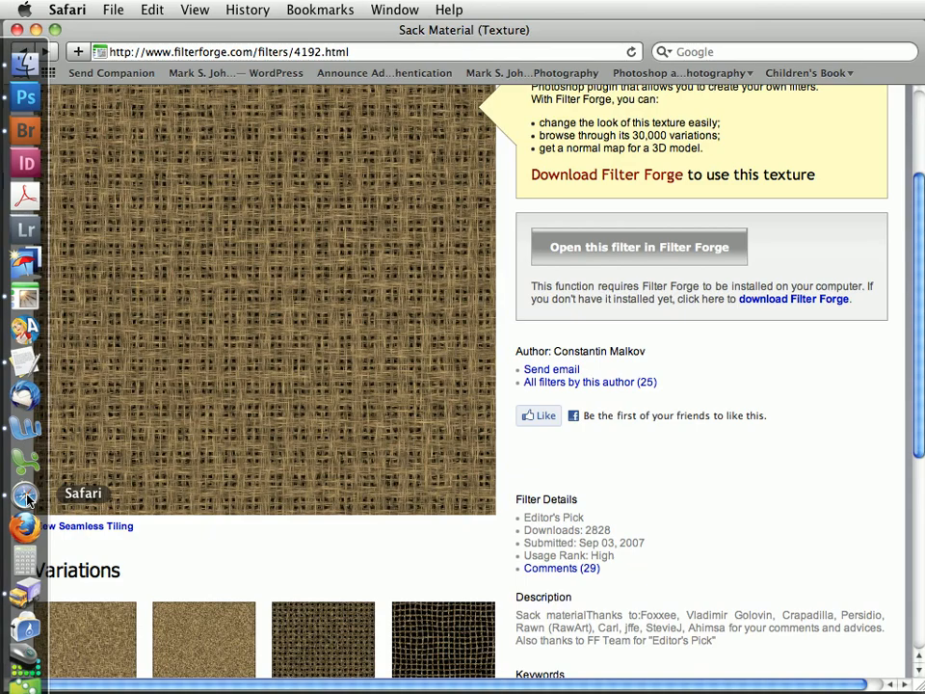
{"action": "scroll", "coordinate": [313, 404], "scroll_direction": "up", "scroll_amount": 4}
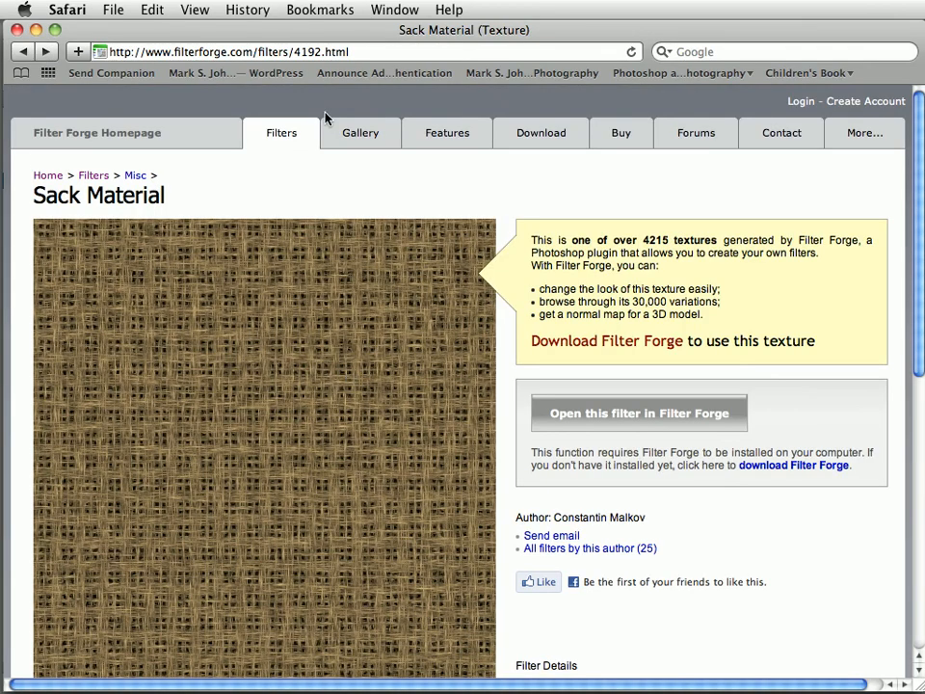
{"action": "left_click", "coordinate": [293, 139]}
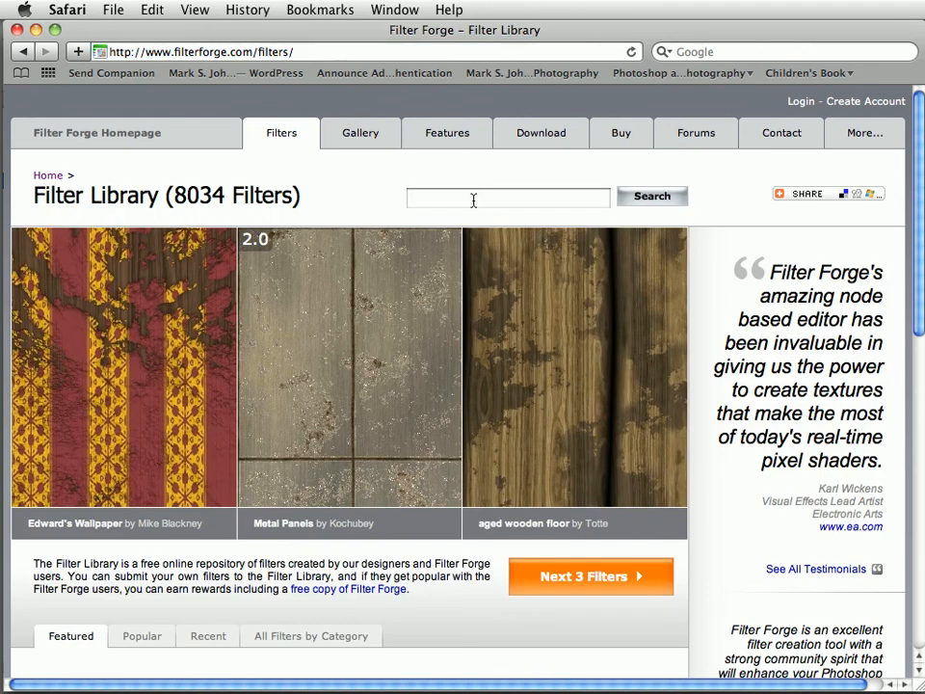
{"action": "type", "text": "film frame"}
{"action": "key", "text": "Return"}
- Load the Film Frame filter from its library page into Filter Forge and display its factory presets
{"action": "scroll", "coordinate": [204, 414], "scroll_direction": "down", "scroll_amount": 1}
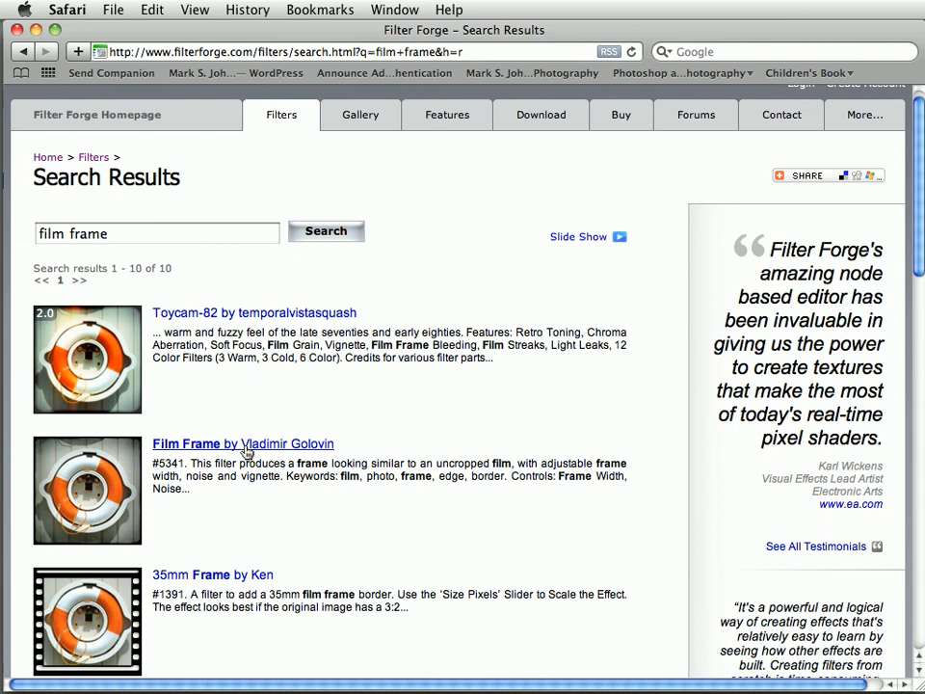
{"action": "scroll", "coordinate": [216, 466], "scroll_direction": "down", "scroll_amount": 2}
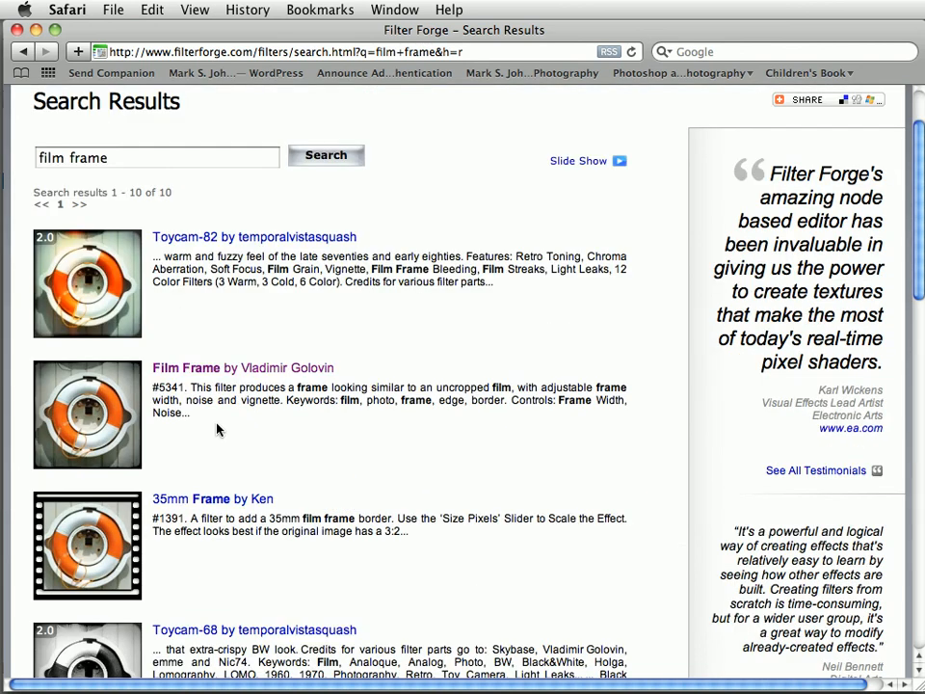
{"action": "left_click", "coordinate": [188, 370]}
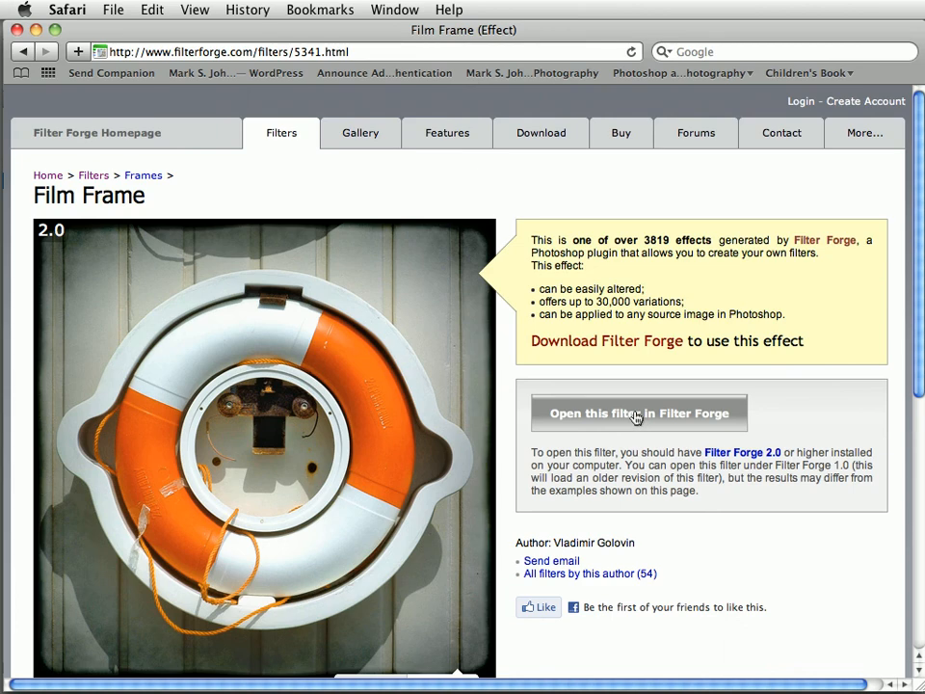
{"action": "left_click", "coordinate": [636, 414]}
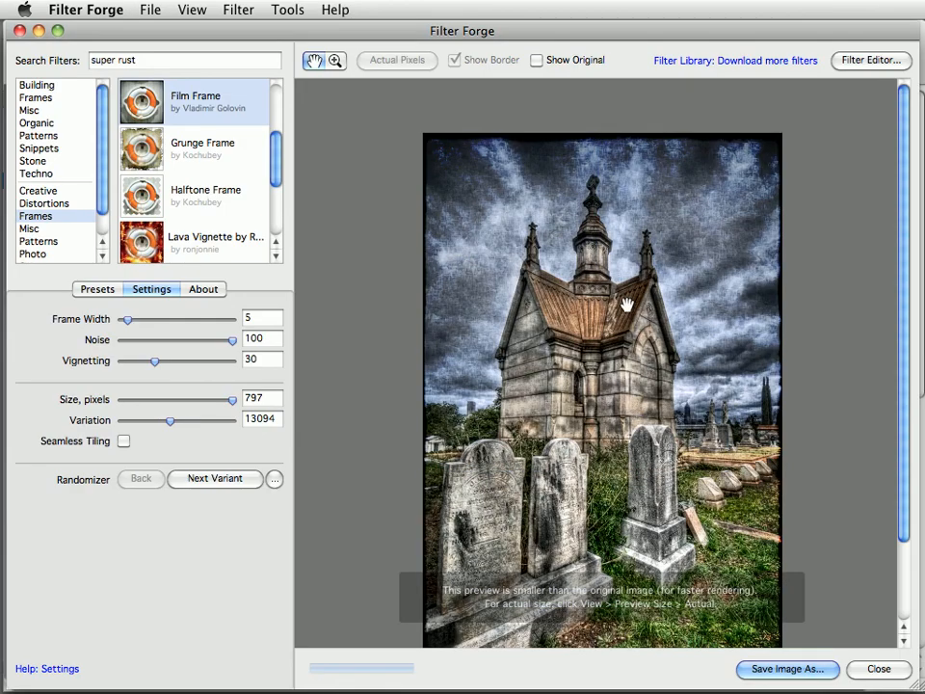
{"action": "left_click", "coordinate": [96, 290]}
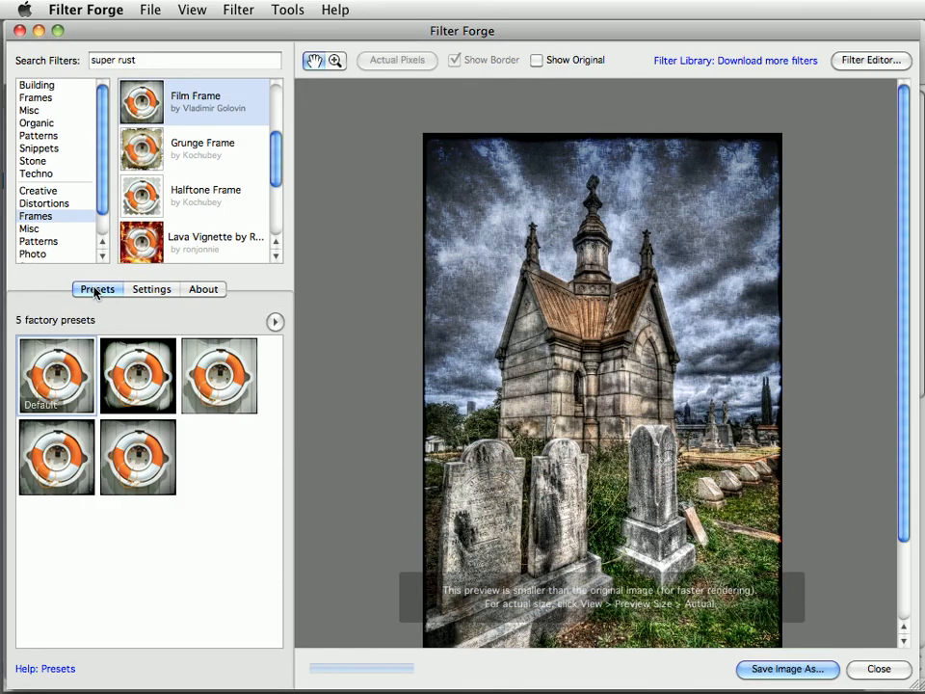
- Compare the first Film Frame factory presets on the cemetery image, apply the third one and display its settings
{"action": "left_click", "coordinate": [63, 377]}
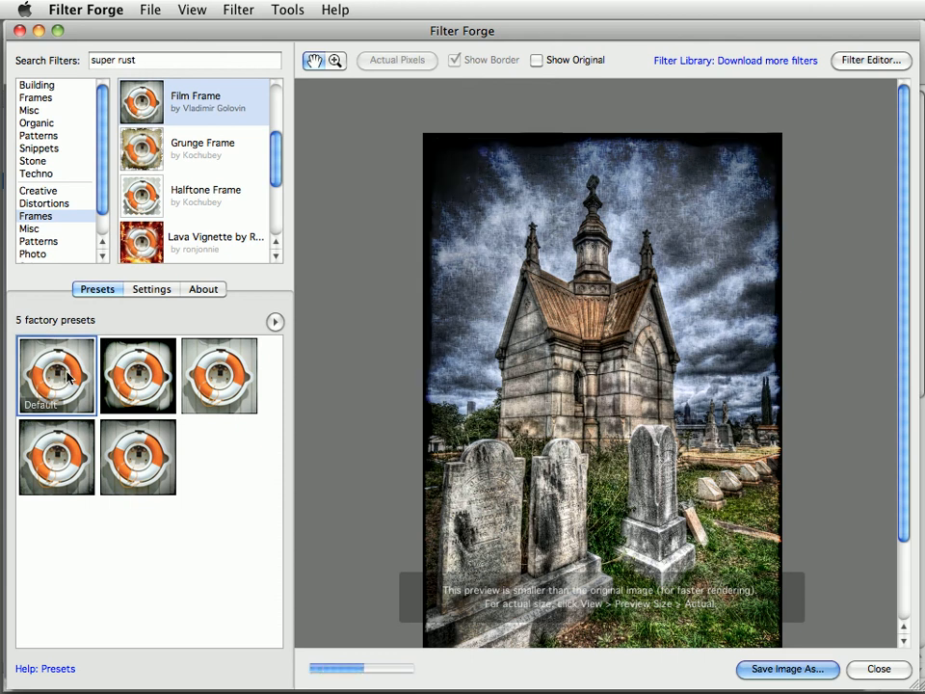
{"action": "left_click", "coordinate": [137, 376]}
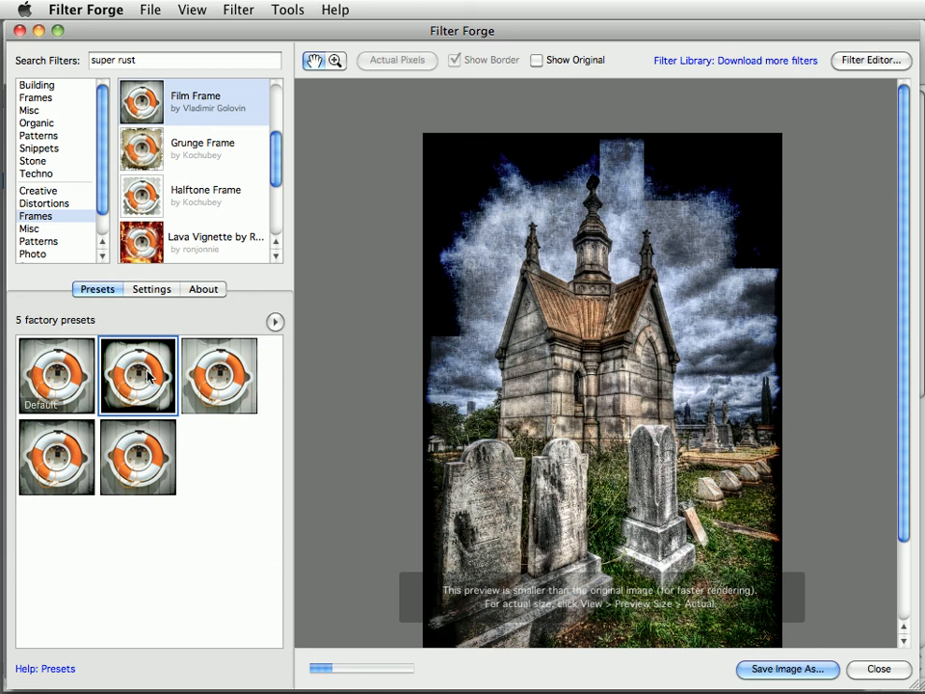
{"action": "left_click", "coordinate": [206, 378]}
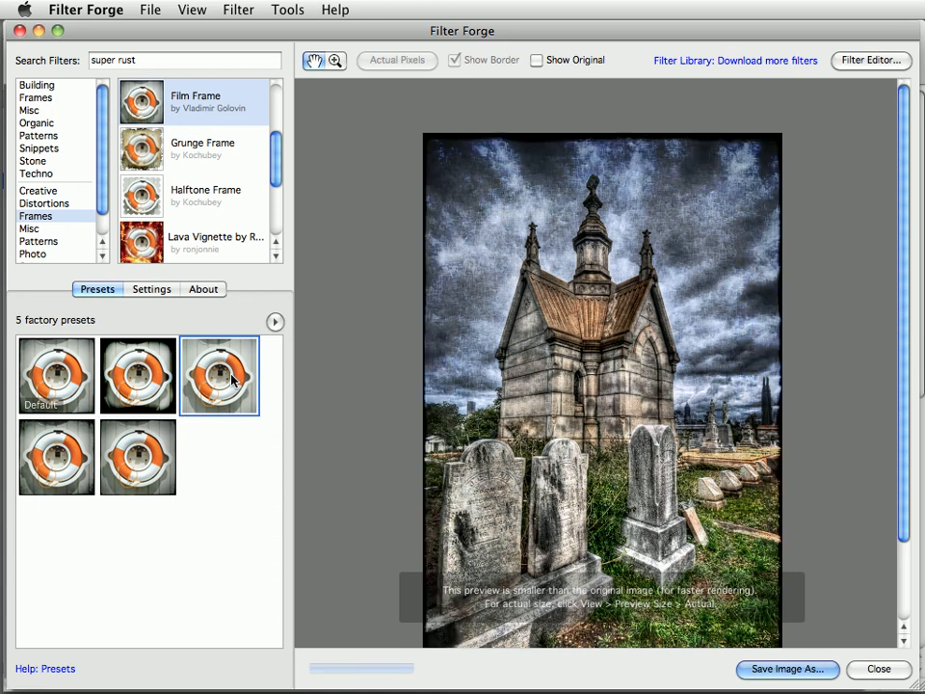
{"action": "left_click", "coordinate": [148, 291]}
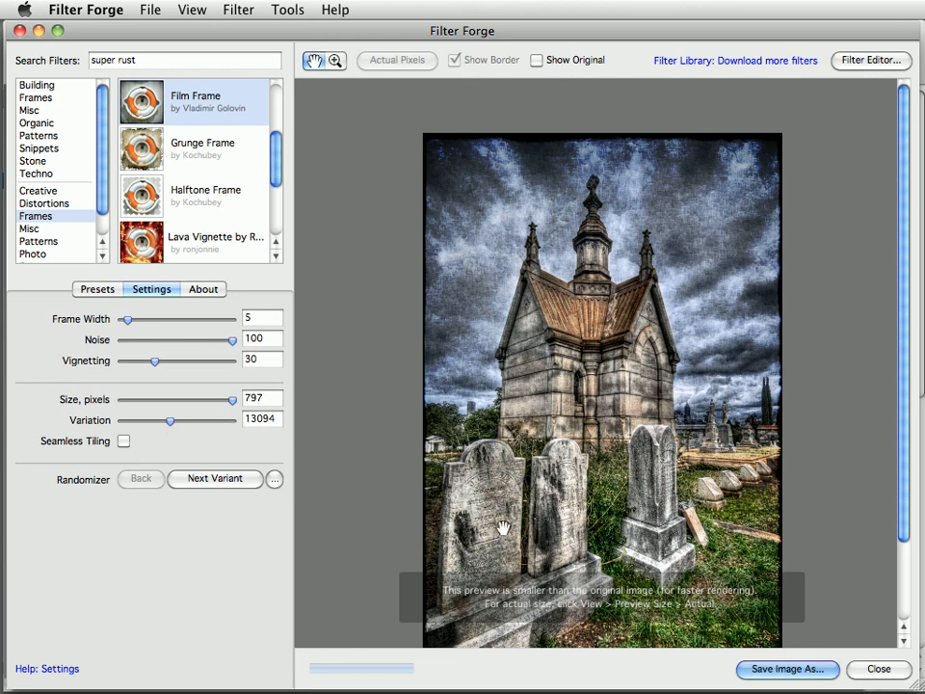
- Save the framed image as film frame.tif in the Filter Forge Textures folder, as an 8 bit TIFF without compression
{"action": "left_click", "coordinate": [786, 669]}
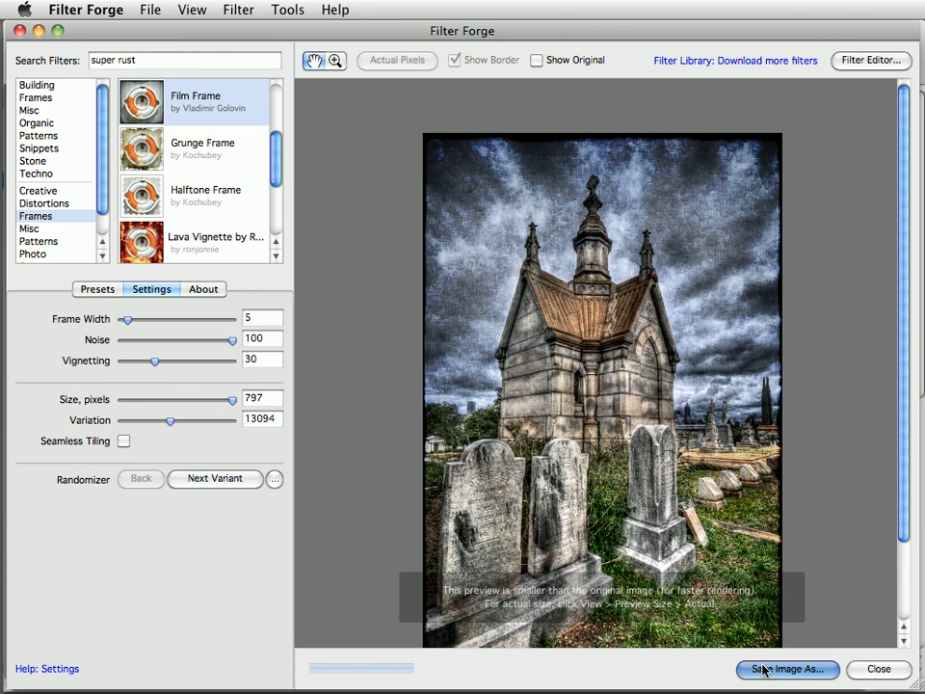
{"action": "left_click_drag", "start_coordinate": [747, 210], "coordinate": [496, 155]}
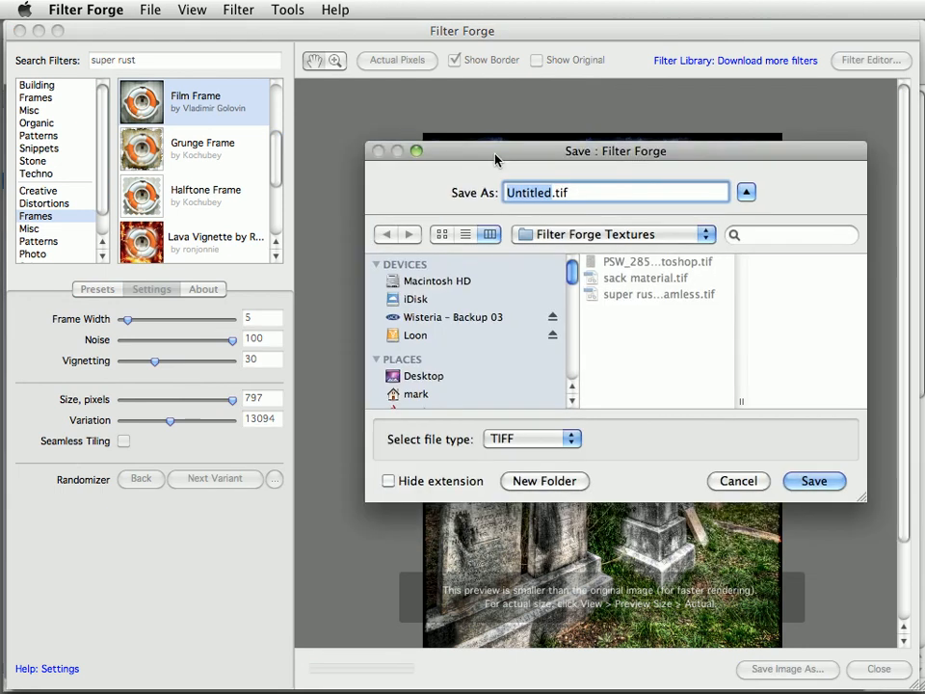
{"action": "type", "text": "film frame"}
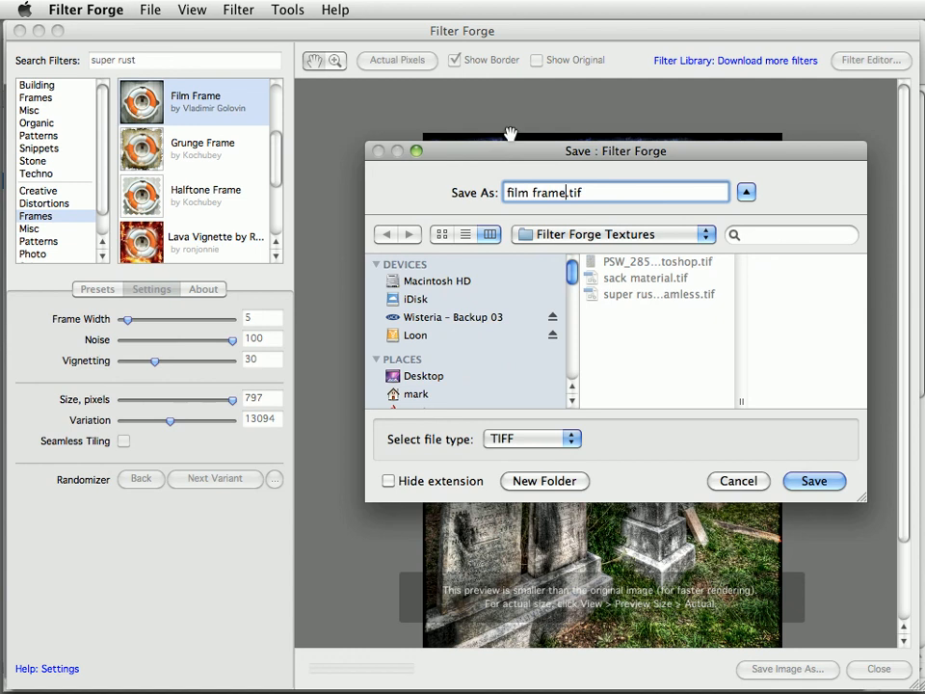
{"action": "left_click_drag", "start_coordinate": [506, 153], "coordinate": [428, 156]}
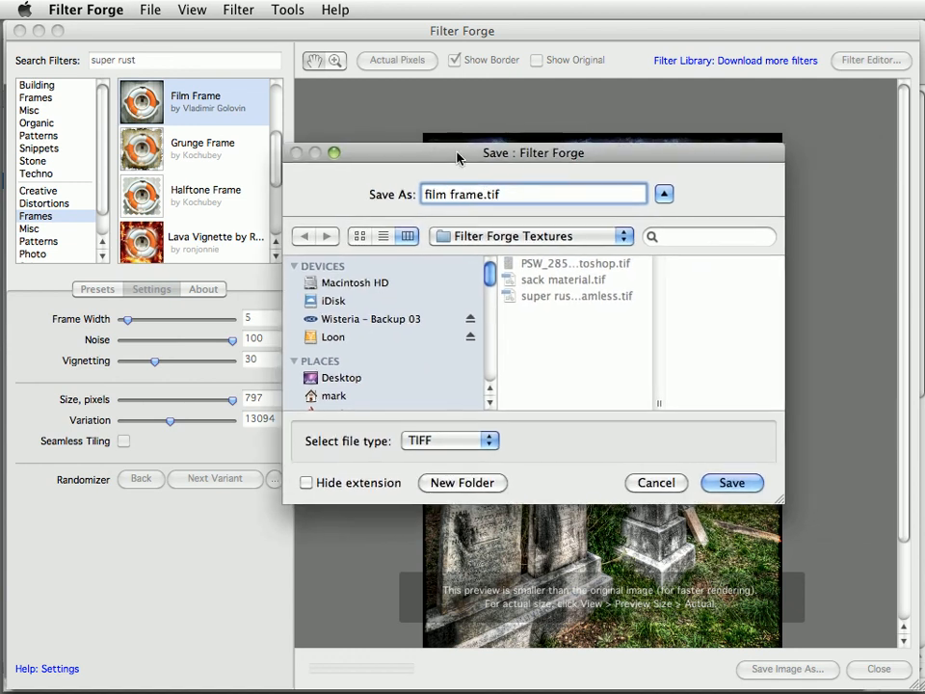
{"action": "left_click_drag", "start_coordinate": [461, 156], "coordinate": [441, 133]}
{"action": "left_click", "coordinate": [714, 459]}
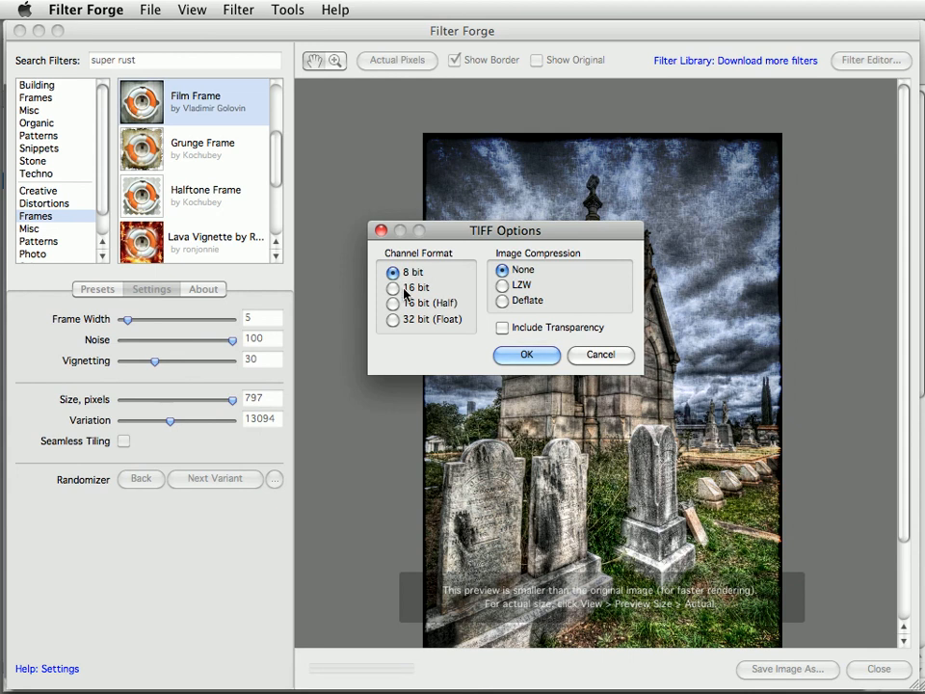
{"action": "left_click", "coordinate": [517, 354]}
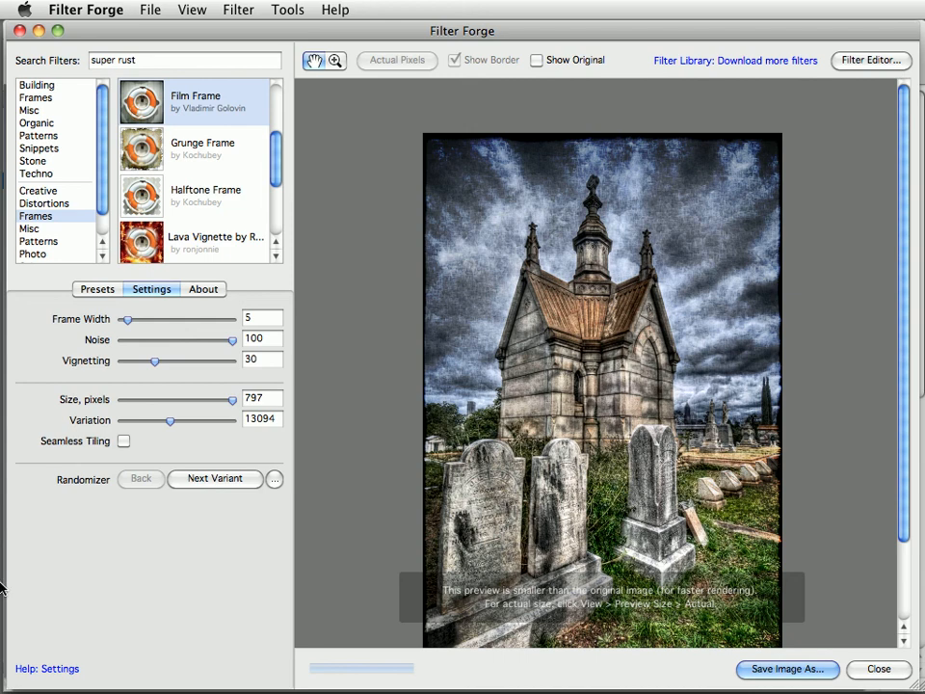
- Switch to Safari, return to the Filter Library's main page and search it for "watercolor border"
{"action": "left_click", "coordinate": [14, 507]}
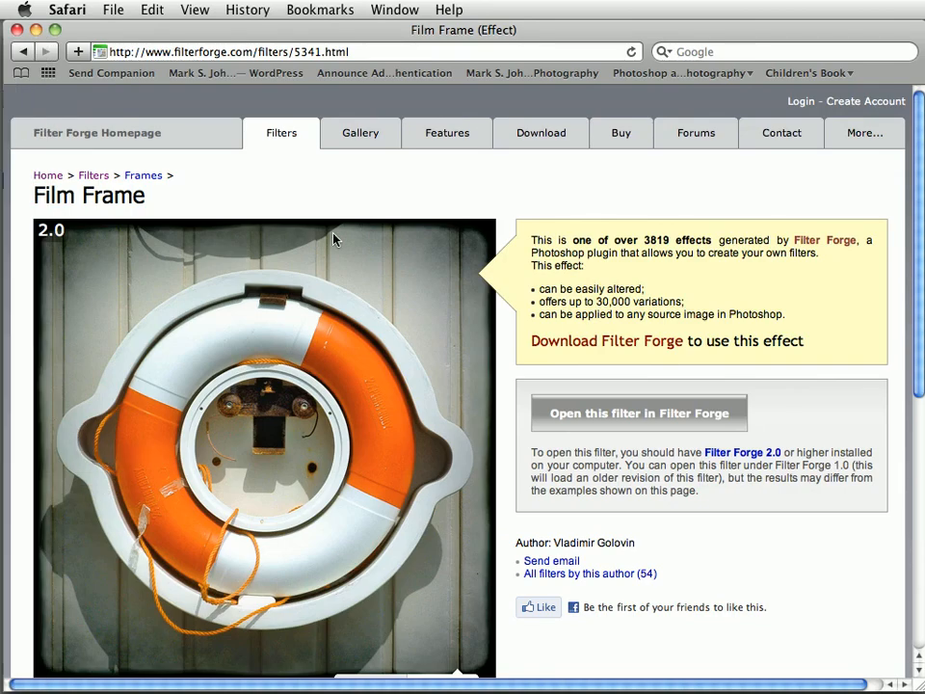
{"action": "left_click", "coordinate": [276, 135]}
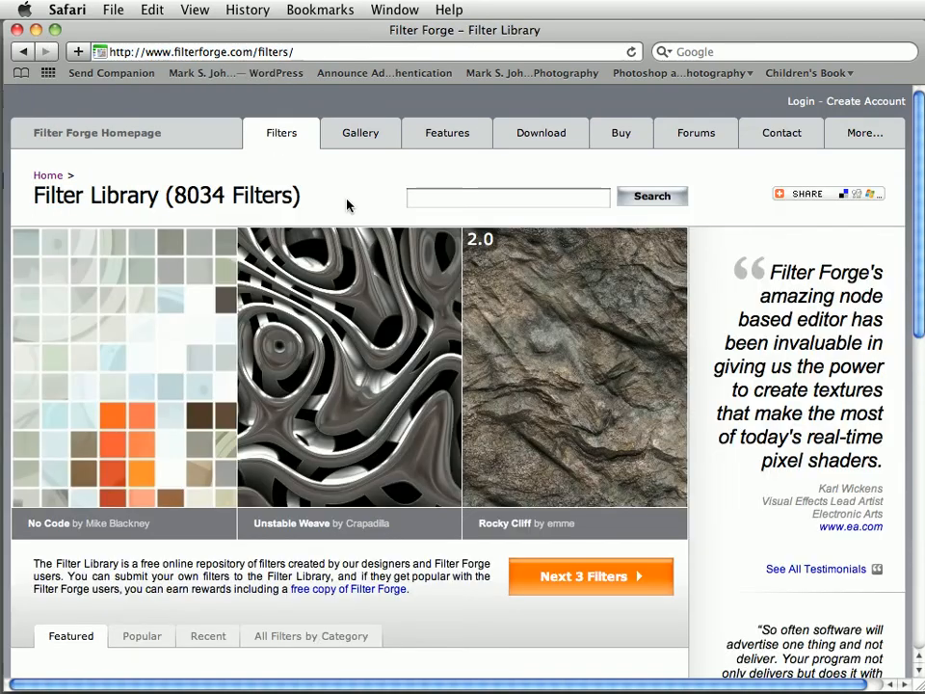
{"action": "left_click", "coordinate": [429, 196]}
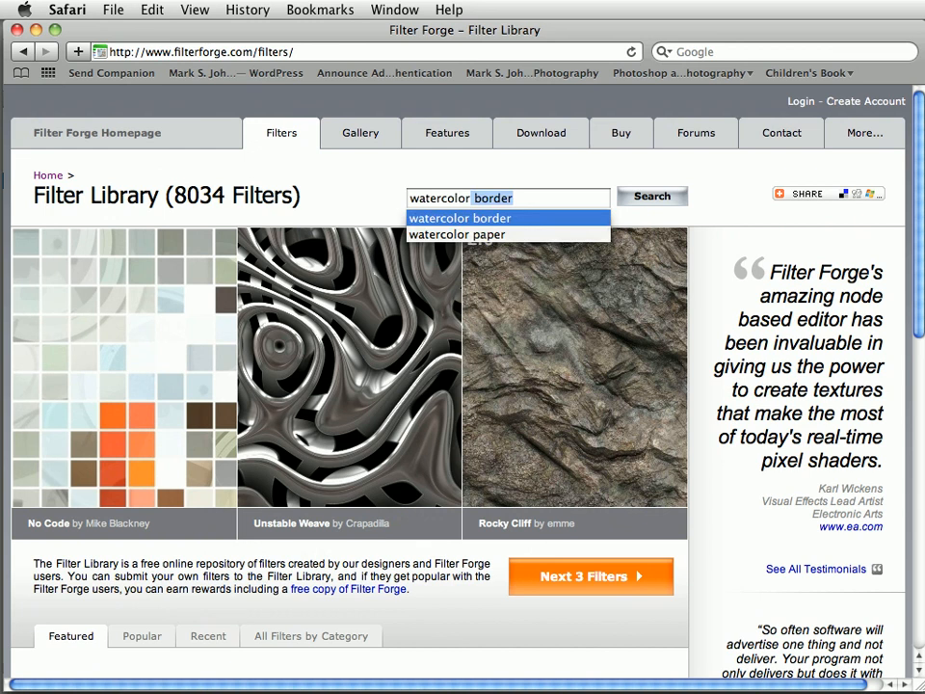
{"action": "key", "text": "Return"}
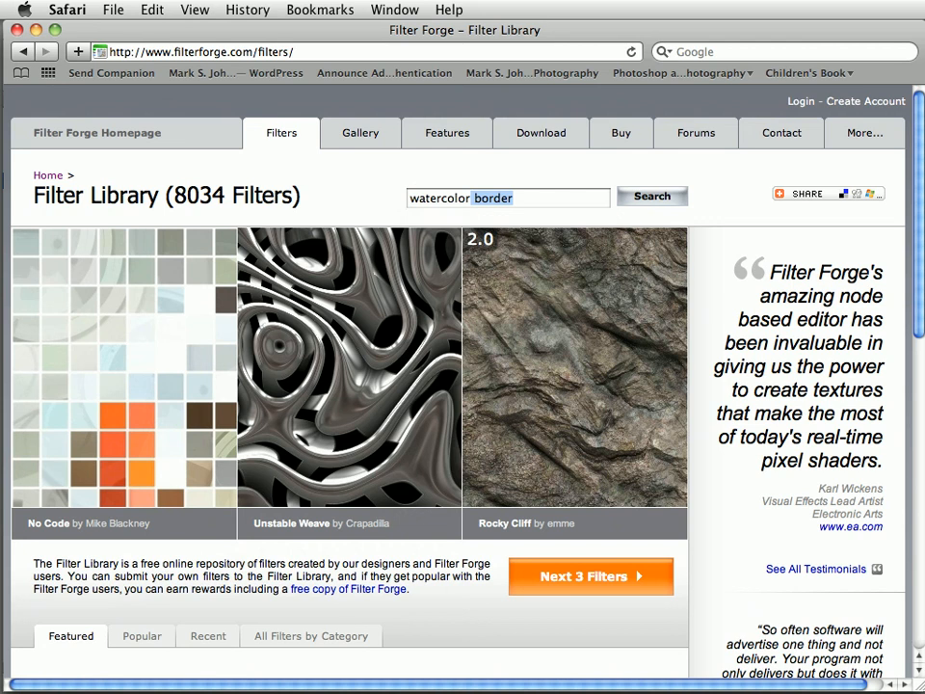
{"action": "left_click", "coordinate": [651, 196]}
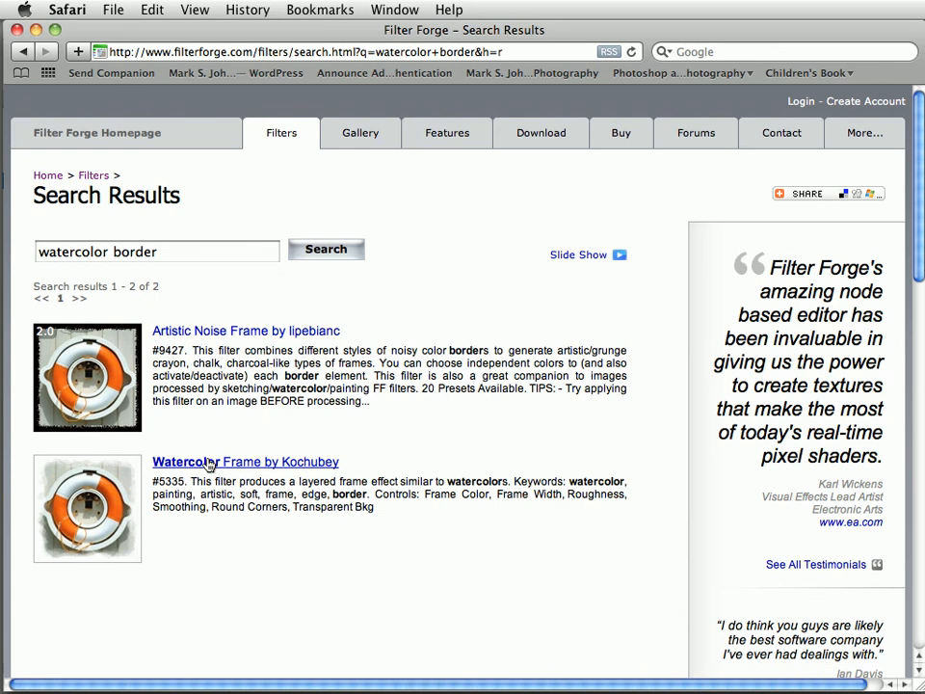
- Load the Watercolor Frame filter from its library page into Filter Forge and display its factory presets
{"action": "left_click", "coordinate": [209, 464]}
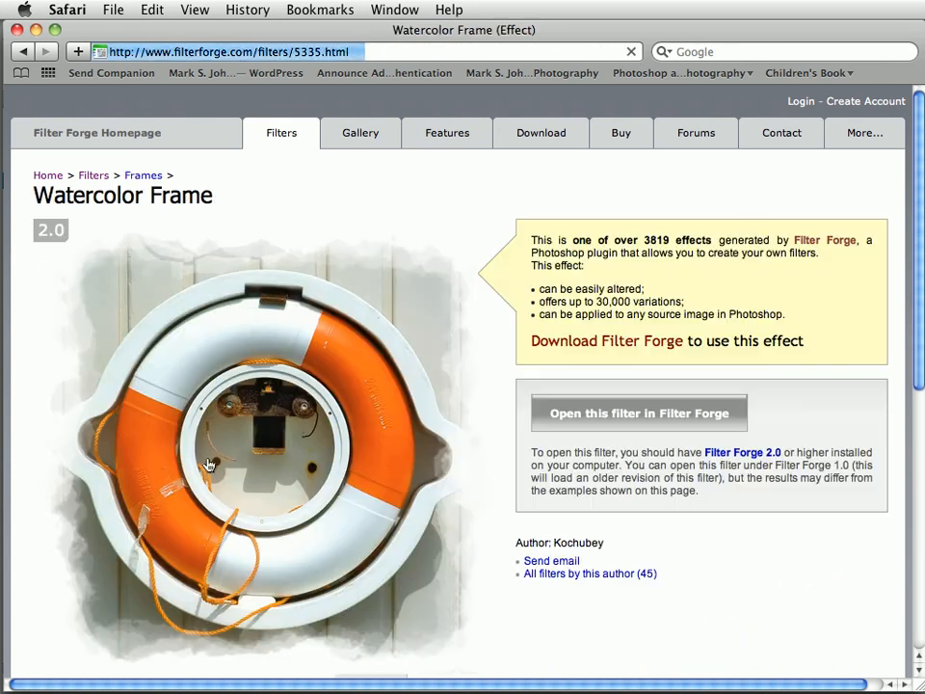
{"action": "left_click", "coordinate": [597, 414]}
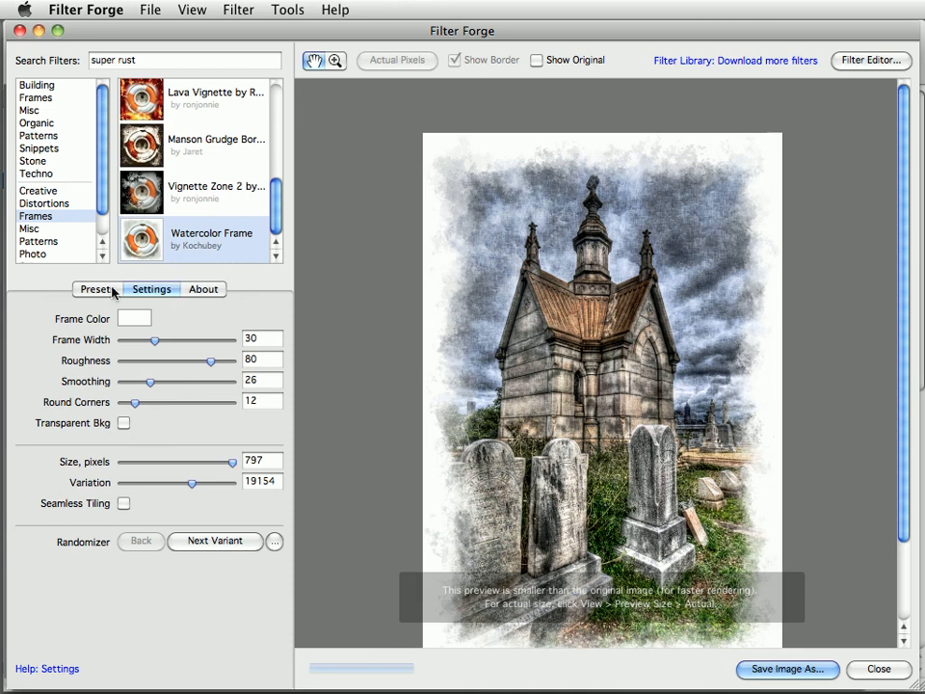
{"action": "left_click", "coordinate": [113, 289]}
- Compare the first three Watercolor Frame presets on the image, keep the third one and display its settings
{"action": "left_click", "coordinate": [65, 376]}
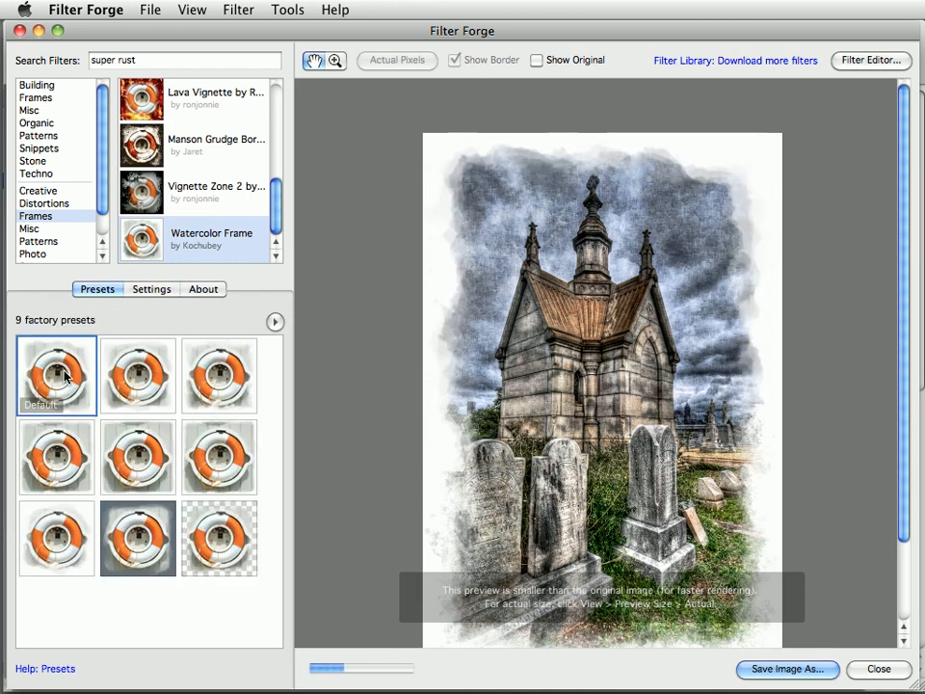
{"action": "left_click", "coordinate": [140, 372]}
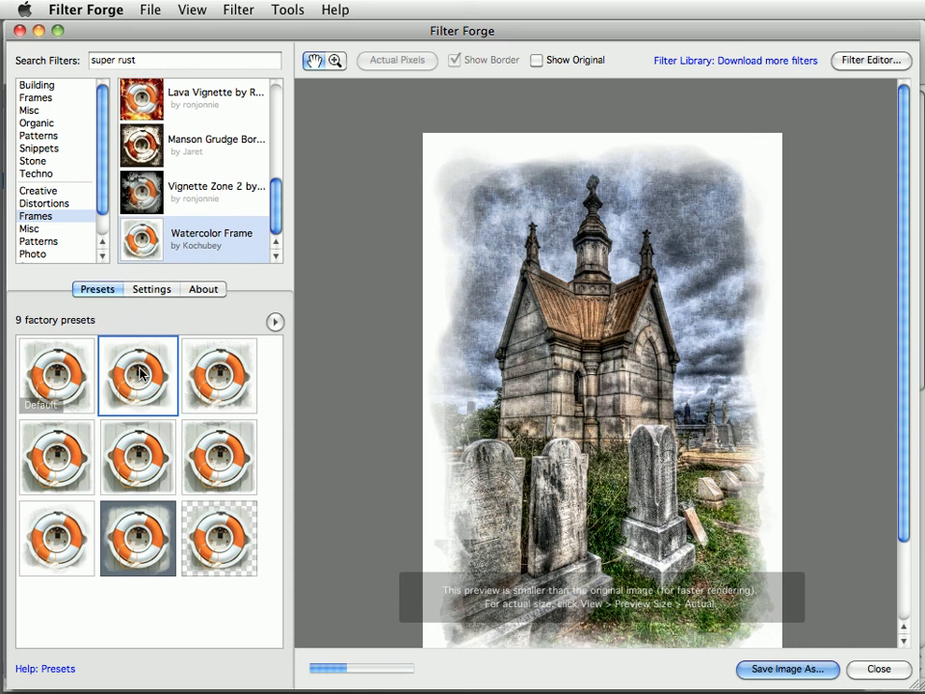
{"action": "left_click", "coordinate": [215, 378]}
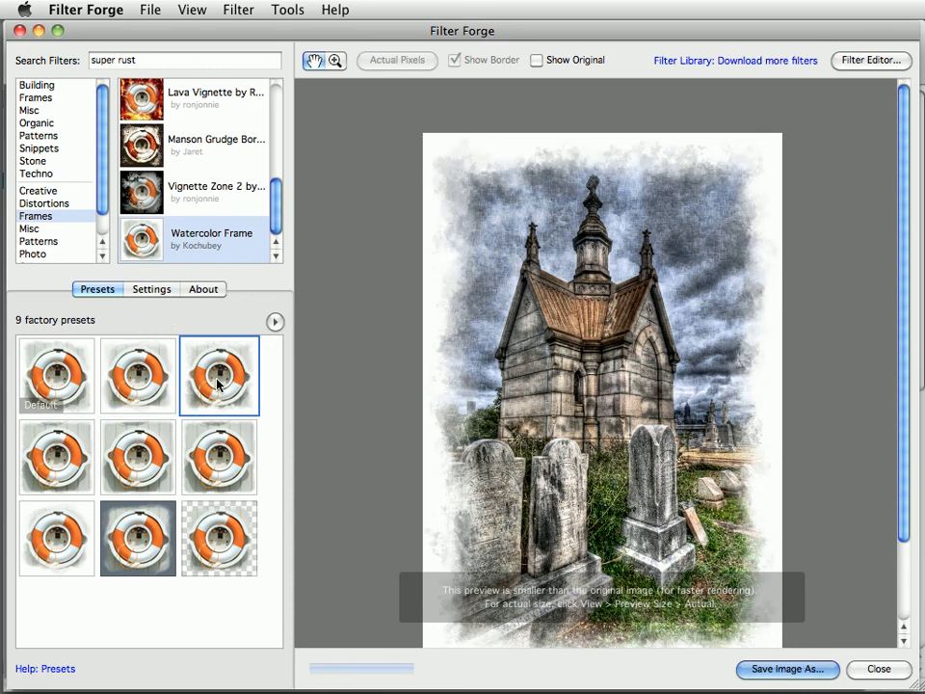
{"action": "left_click", "coordinate": [154, 290]}
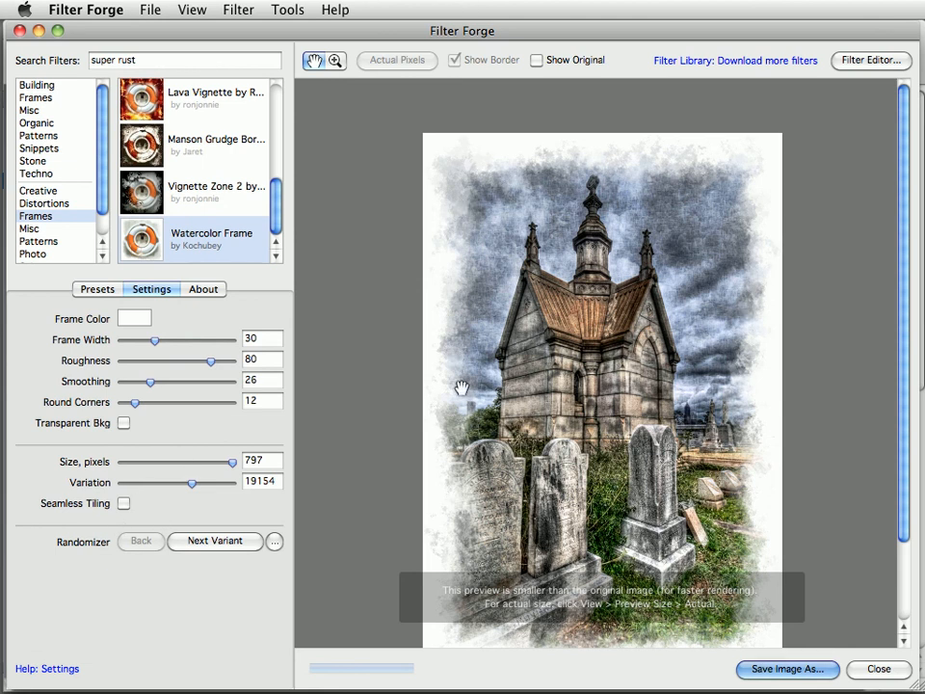
- Save the image as watercolor border.tif in the Filter Forge Textures folder, as an 8 bit TIFF without compression
{"action": "left_click", "coordinate": [784, 669]}
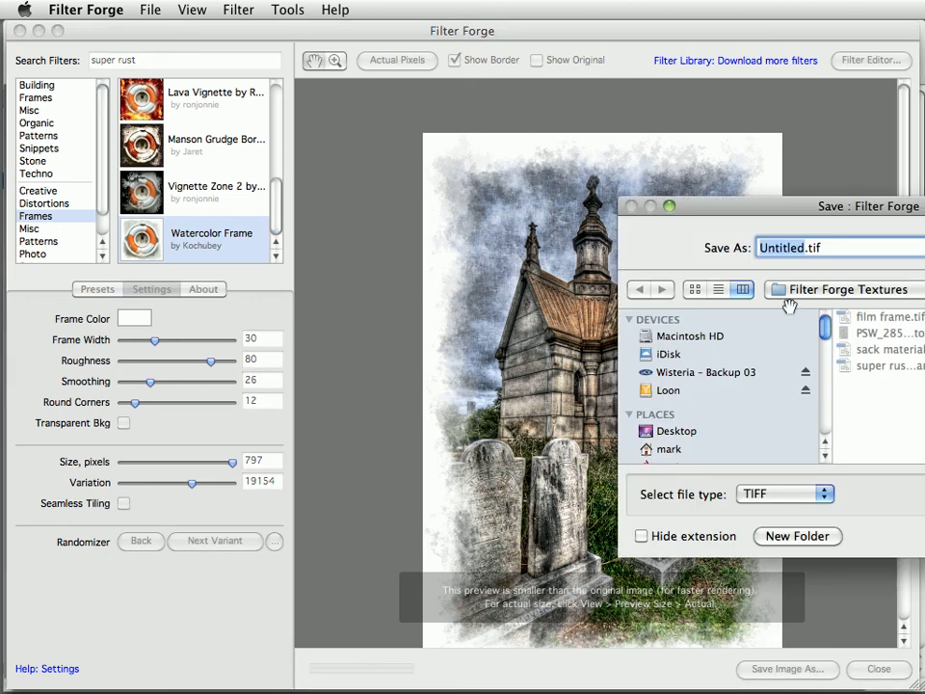
{"action": "type", "text": "wter"}
{"action": "key", "text": "BackSpace"}
{"action": "key", "text": "BackSpace"}
{"action": "key", "text": "BackSpace"}
{"action": "type", "text": "ater"}
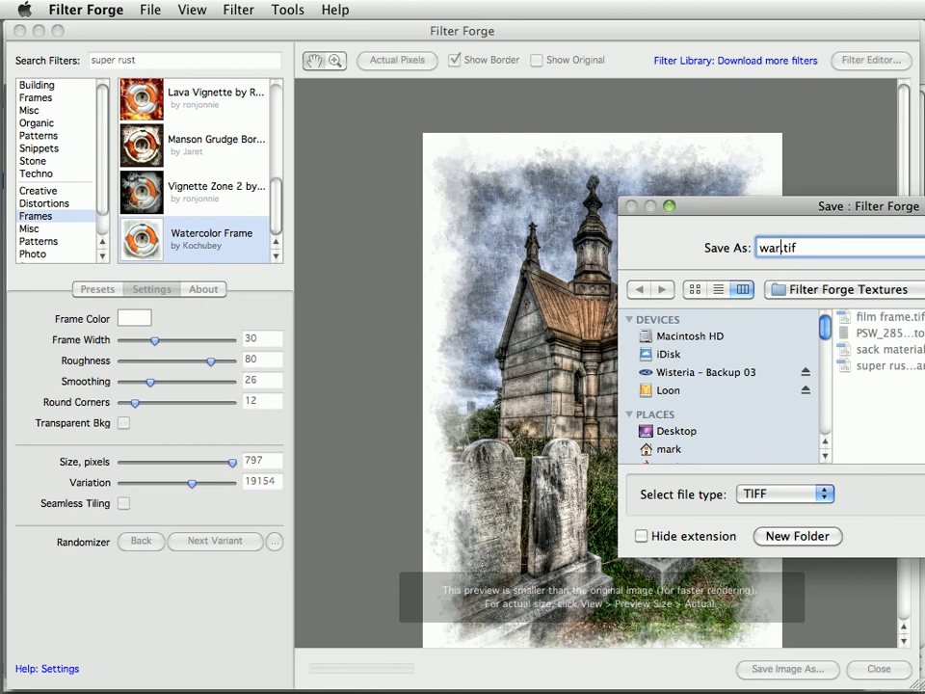
{"action": "type", "text": "color"}
{"action": "type", "text": " bot"}
{"action": "type", "text": "der"}
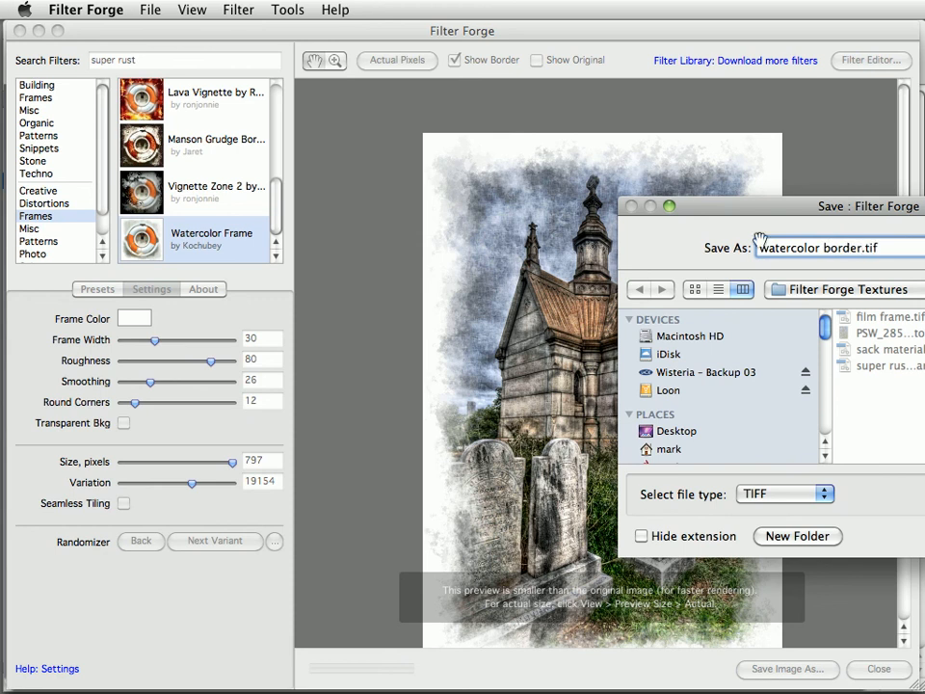
{"action": "left_click_drag", "start_coordinate": [754, 205], "coordinate": [423, 140]}
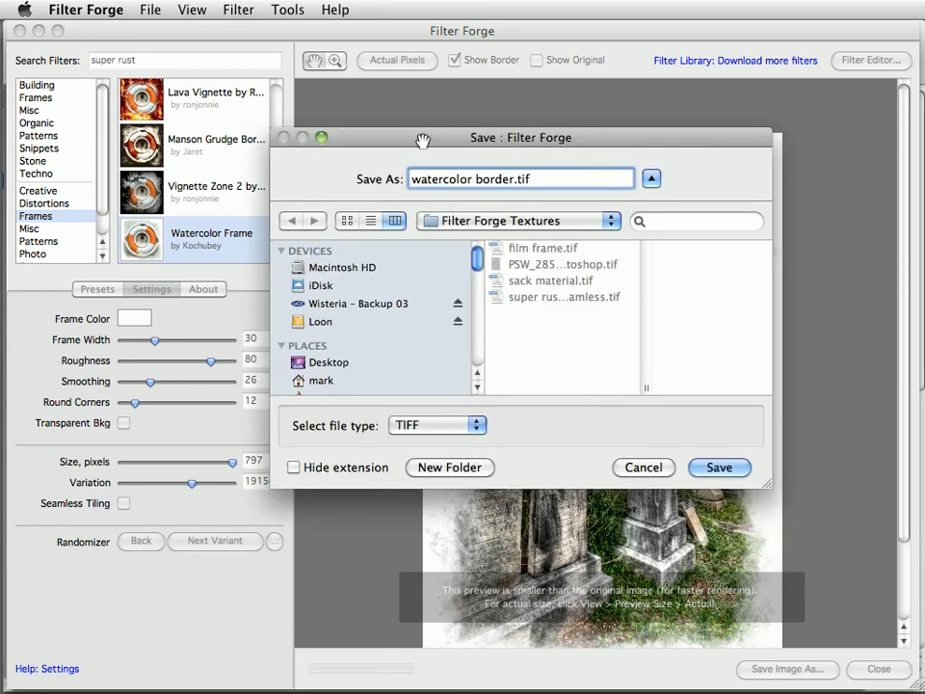
{"action": "left_click", "coordinate": [721, 466]}
{"action": "left_click_drag", "start_coordinate": [818, 474], "coordinate": [474, 314]}
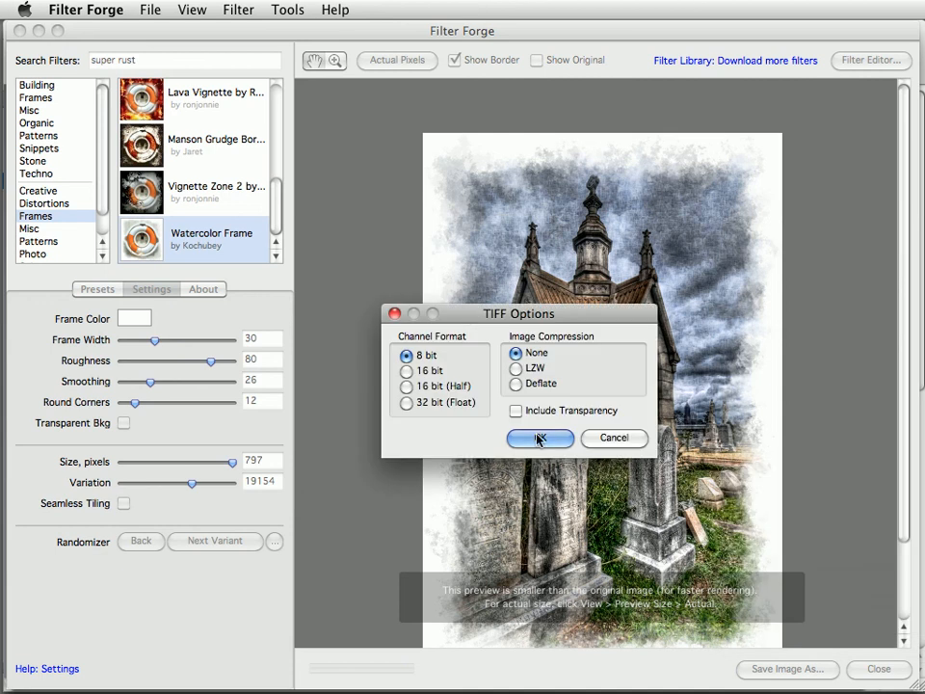
{"action": "left_click", "coordinate": [540, 438]}
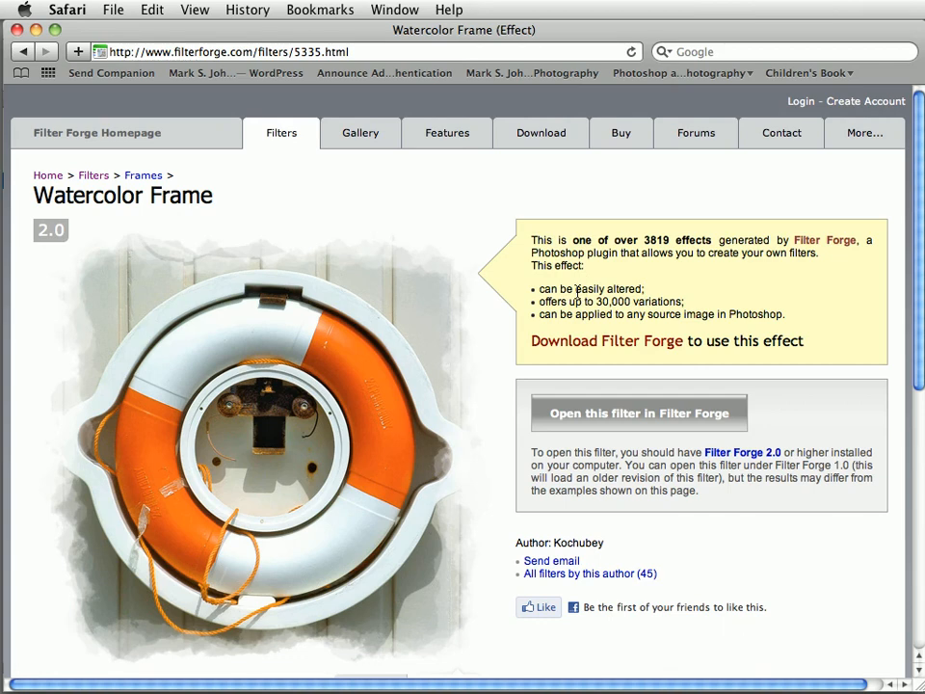
- Hide Safari, select film frame.tif and watercolor border.tif in Bridge and open both in Photoshop, assigning the working RGB profile sRGB IEC61966-2.1
{"action": "key", "text": "super+h"}
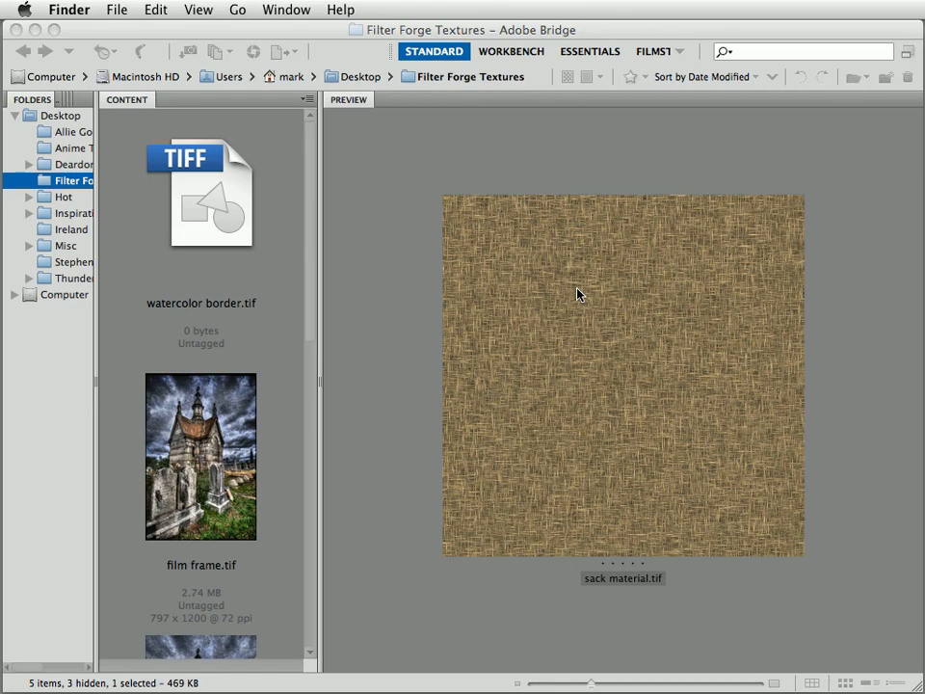
{"action": "left_click", "coordinate": [201, 457]}
{"action": "left_click", "coordinate": [201, 466]}
{"action": "left_click", "coordinate": [205, 236], "text": "shift"}
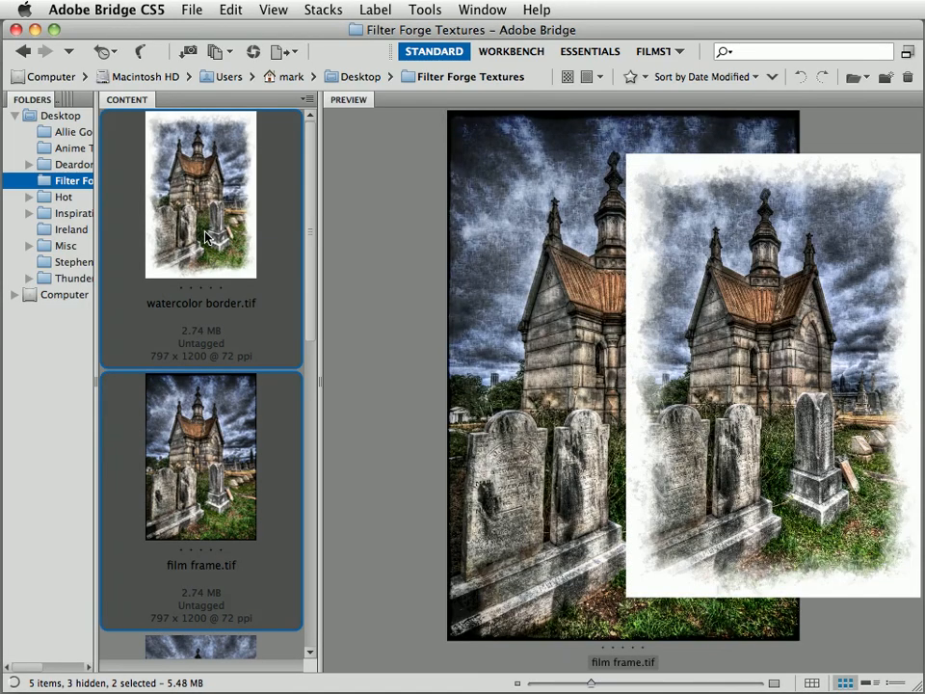
{"action": "key", "text": "super+o"}
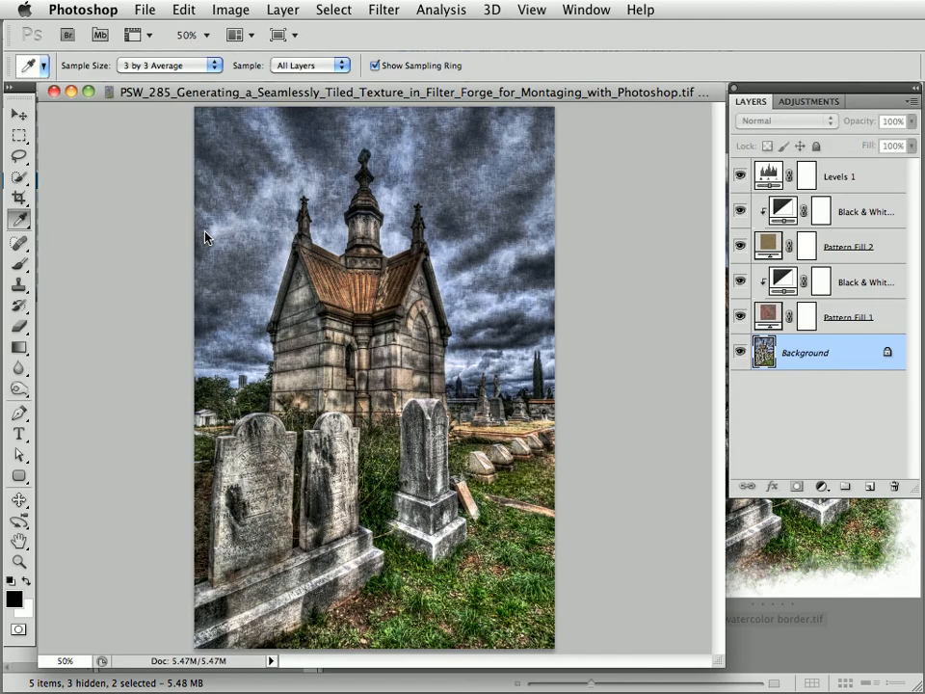
{"action": "key", "text": "Return"}
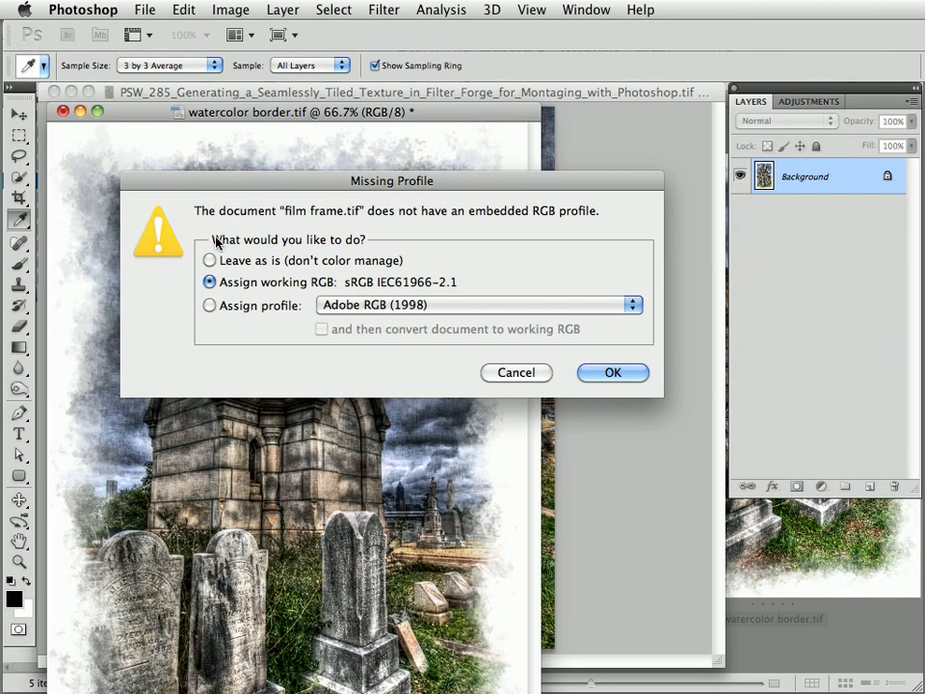
{"action": "key", "text": "Return"}
- Show film frame.tif at 50%, fit its window to the image and move it aside to uncover watercolor border.tif
{"action": "key", "text": "super+minus"}
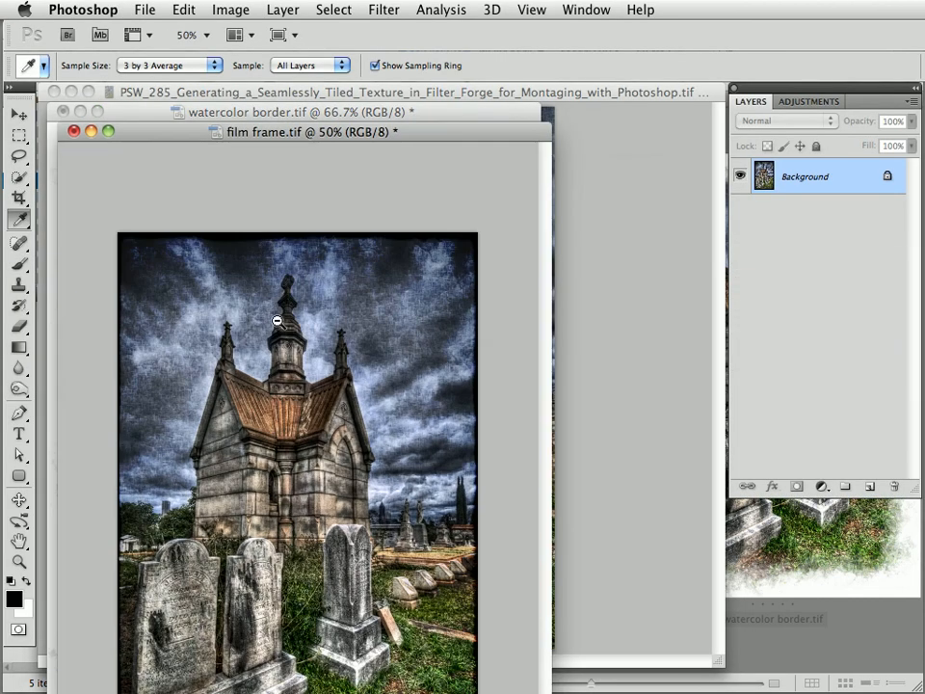
{"action": "left_click", "coordinate": [111, 134]}
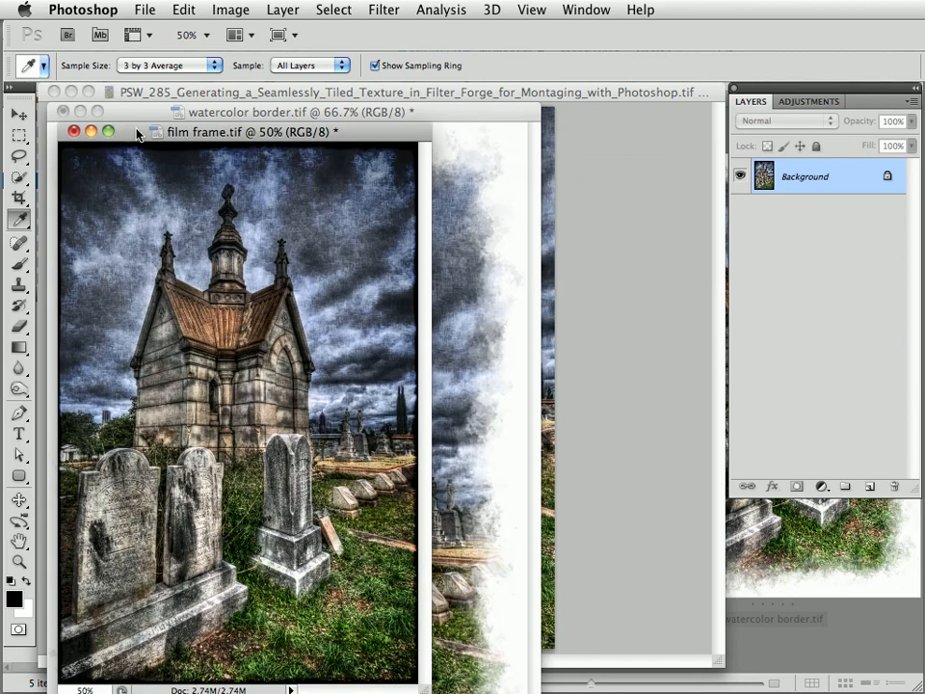
{"action": "left_click_drag", "start_coordinate": [135, 131], "coordinate": [397, 151]}
- Show watercolor border.tif at 50% and reposition and enlarge its window to cover the original document's window
{"action": "left_click", "coordinate": [192, 118]}
{"action": "key", "text": "super+minus"}
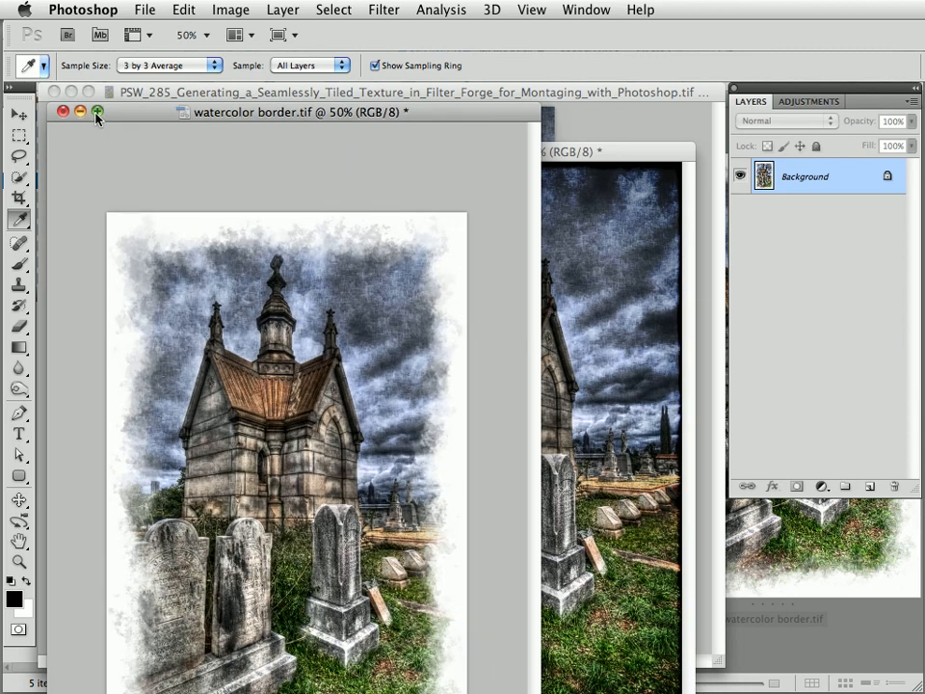
{"action": "left_click", "coordinate": [97, 110]}
{"action": "left_click_drag", "start_coordinate": [159, 114], "coordinate": [103, 97]}
{"action": "left_click_drag", "start_coordinate": [403, 653], "coordinate": [716, 665]}
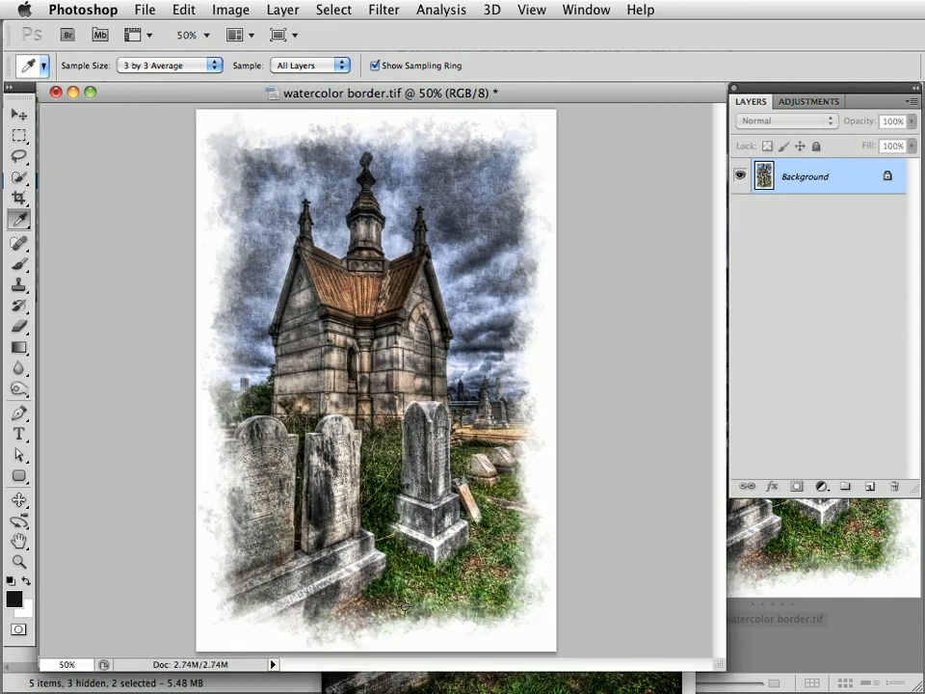
- Bring film frame.tif forward, align it with the watercolor border.tif window and enlarge its window to cover that document
{"action": "left_click", "coordinate": [19, 114]}
{"action": "left_click", "coordinate": [545, 682]}
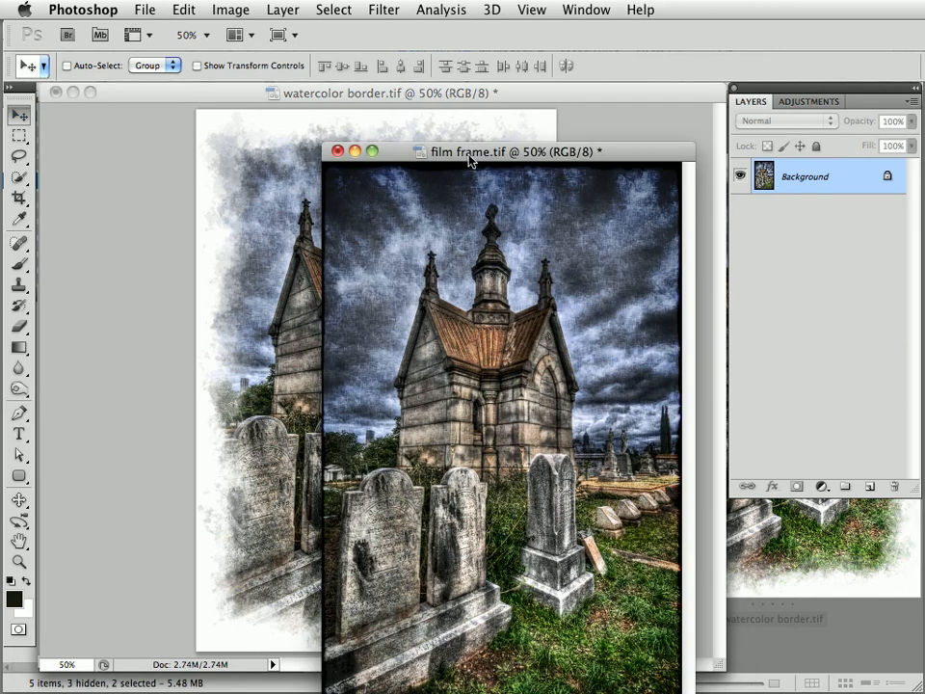
{"action": "left_click_drag", "start_coordinate": [465, 154], "coordinate": [182, 95]}
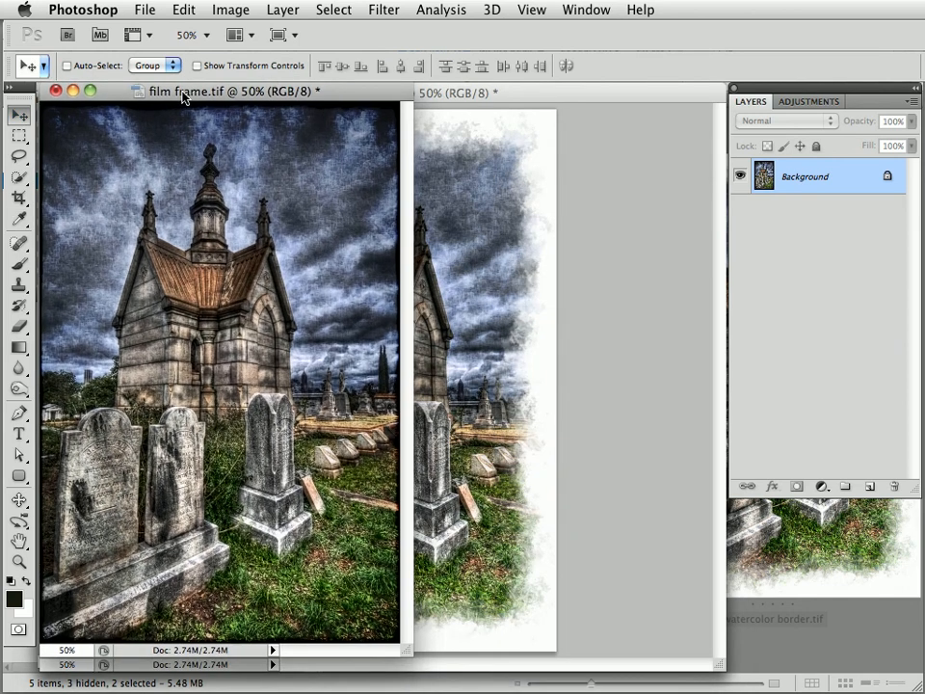
{"action": "left_click_drag", "start_coordinate": [716, 664], "coordinate": [724, 667]}
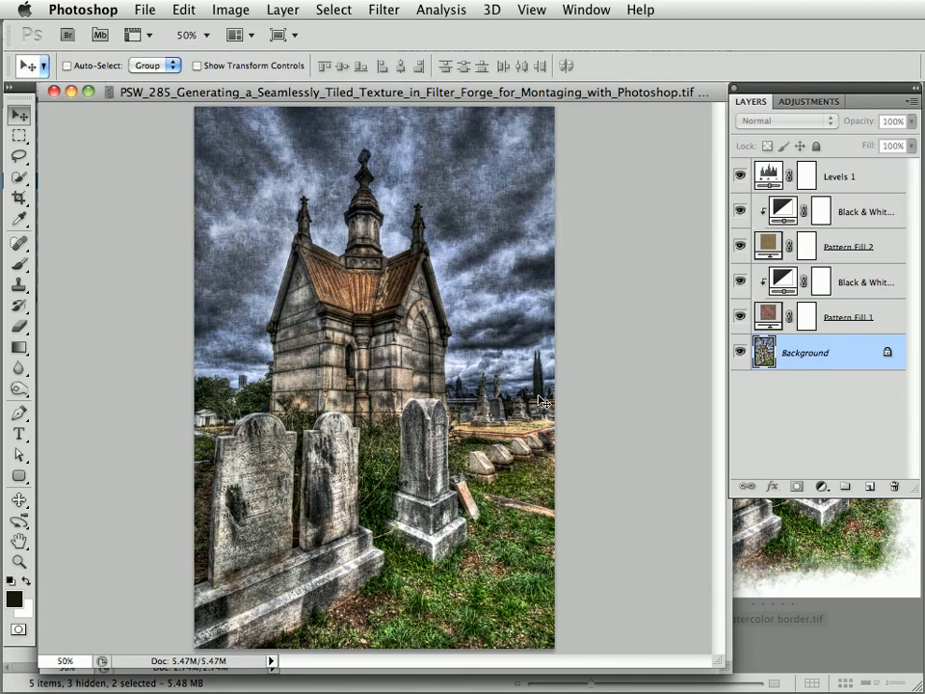
- Examine the mausoleum's upper part at 100% in the original layered document and in watercolor border.tif
{"action": "left_click", "coordinate": [349, 202], "text": "super"}
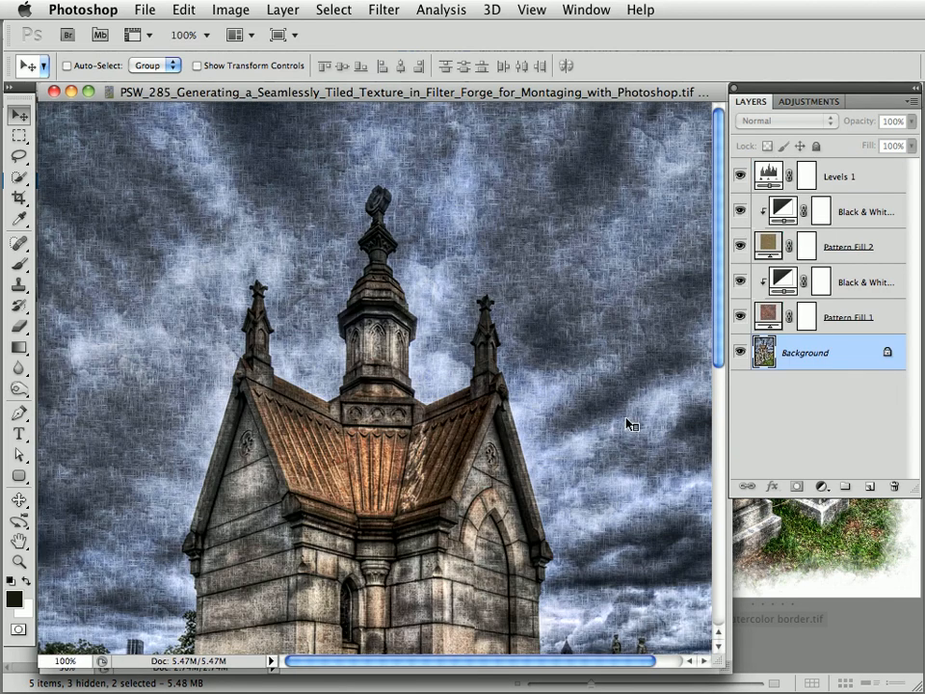
{"action": "key", "text": "super+grave"}
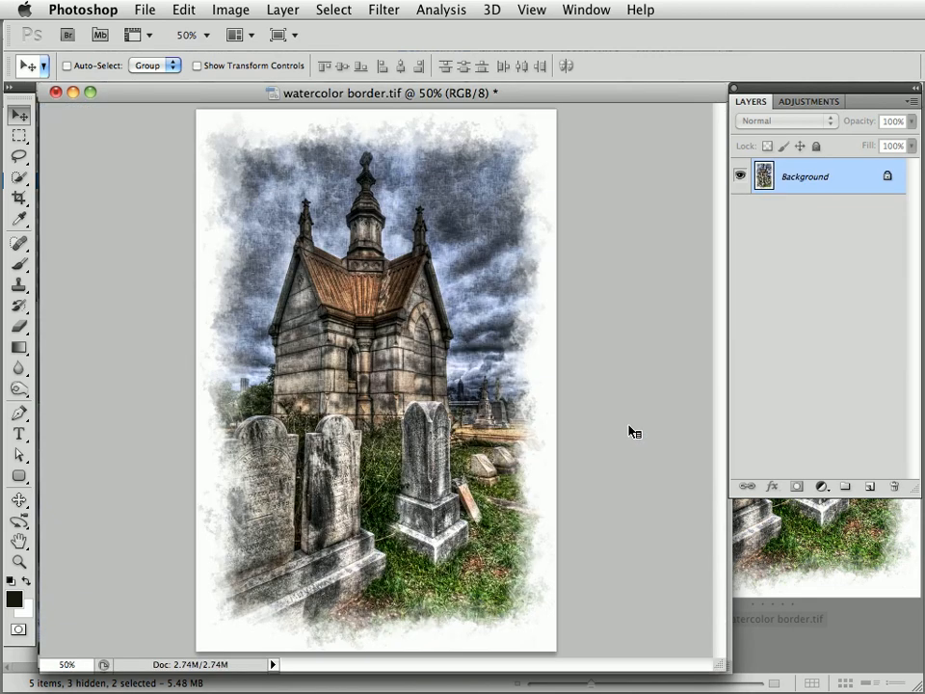
{"action": "left_click", "coordinate": [381, 189], "text": "super"}
{"action": "left_click", "coordinate": [382, 189], "text": "super"}
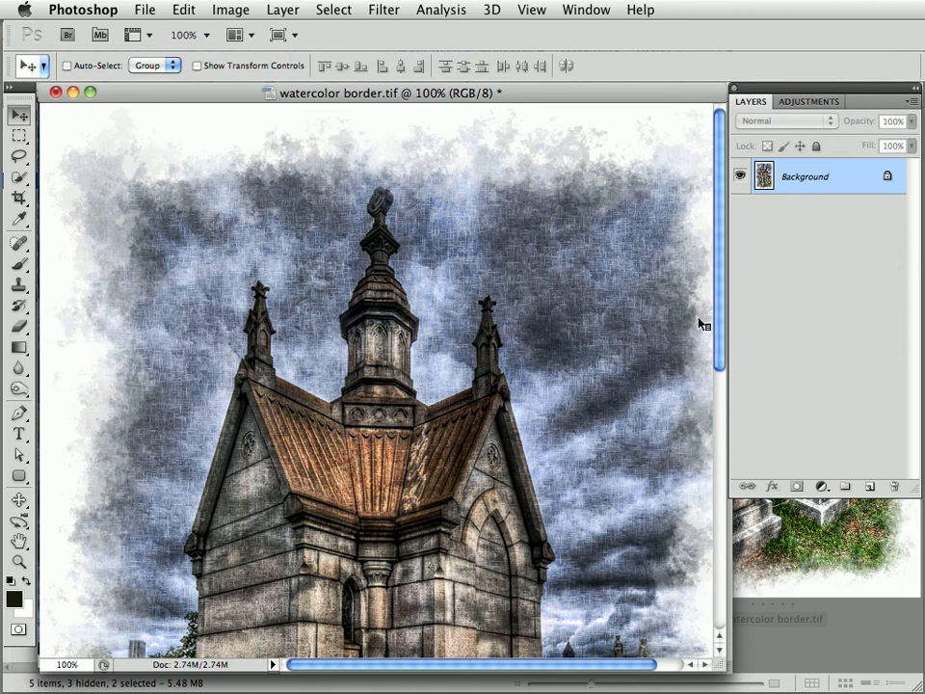
- Switch to film frame.tif, examine the mausoleum's upper part at 100% and return the view to 50%
{"action": "key", "text": "super+grave"}
{"action": "left_click", "coordinate": [384, 208], "text": "super"}
{"action": "left_click", "coordinate": [385, 201], "text": "super"}
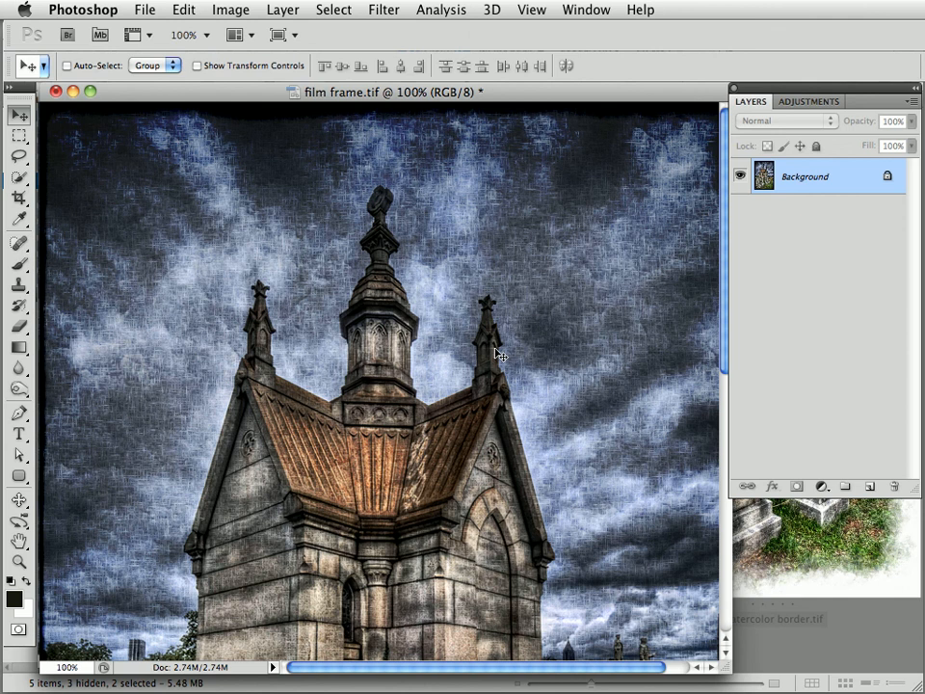
{"action": "left_click", "coordinate": [395, 273]}
{"action": "left_click", "coordinate": [395, 274]}
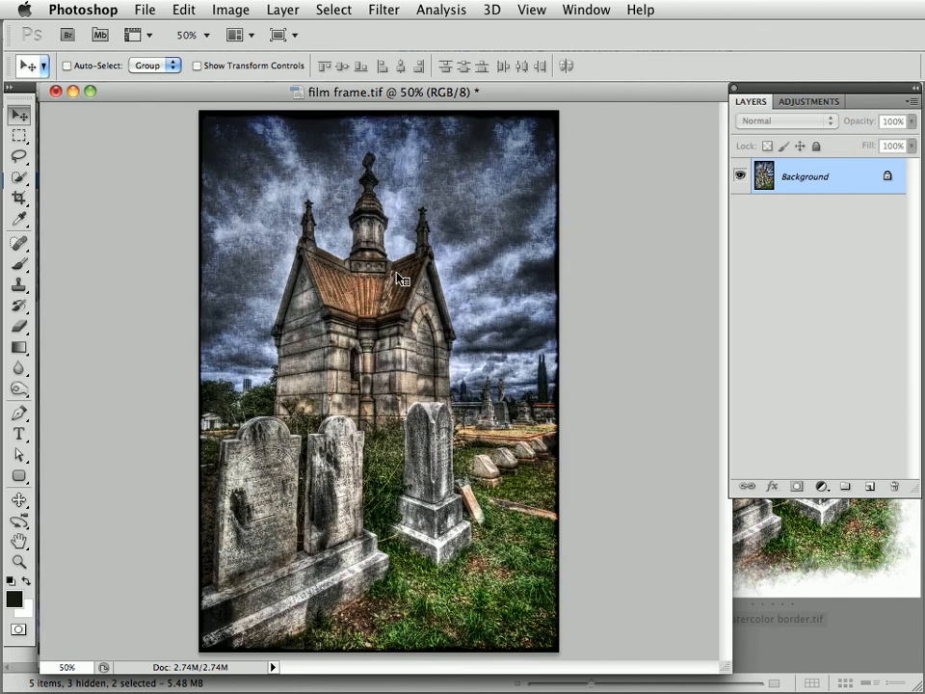